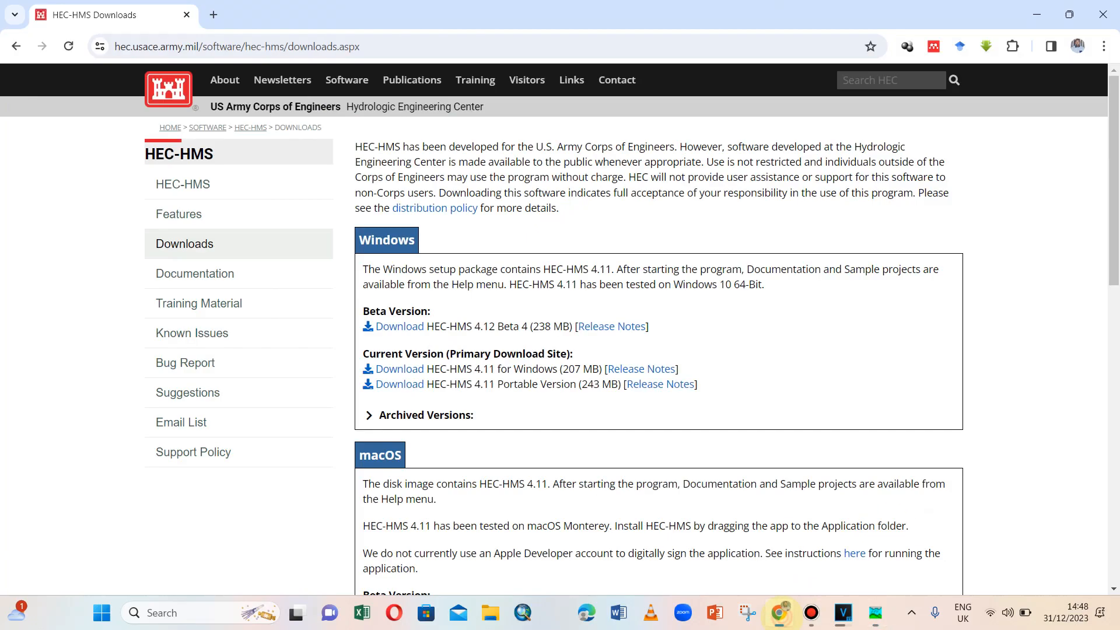
- Look over the HEC-HMS download options for Windows and macOS on the downloads page
click(779, 613)
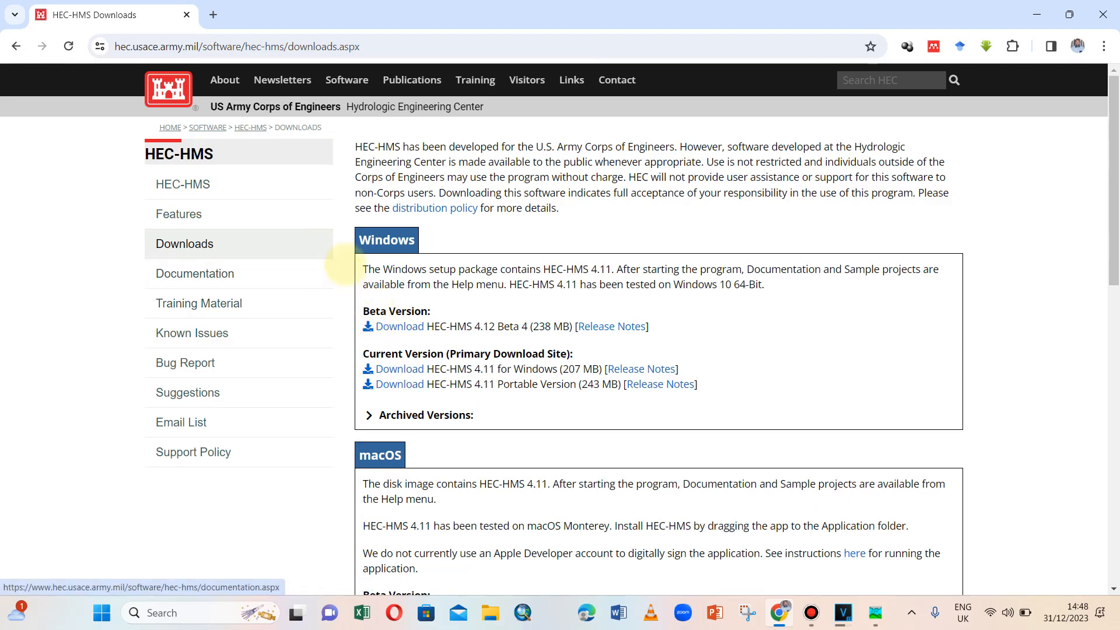
scroll(461, 325, down, 3)
scroll(455, 321, up, 3)
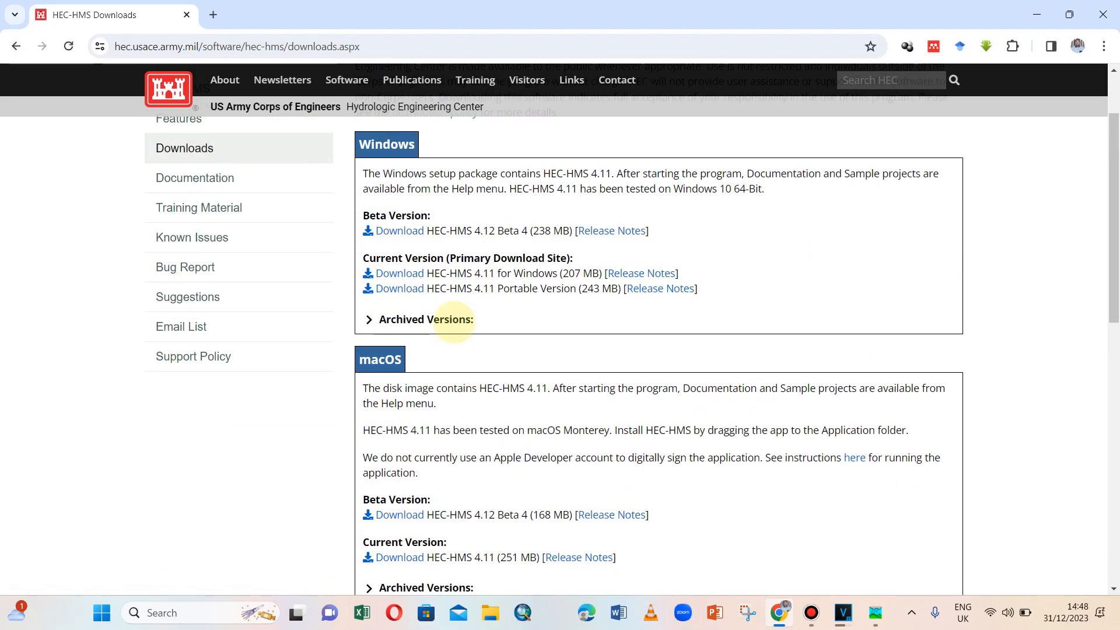
- Switch to HEC-HMS with the Mukungwa project and look over its GIS, parameter and file commands
click(875, 612)
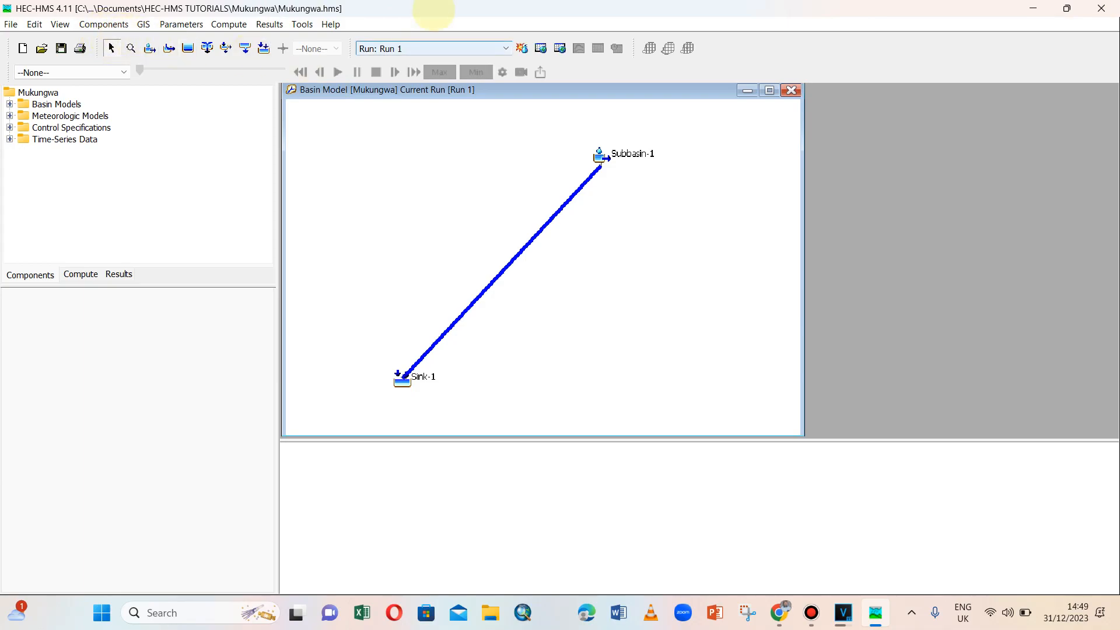
click(142, 24)
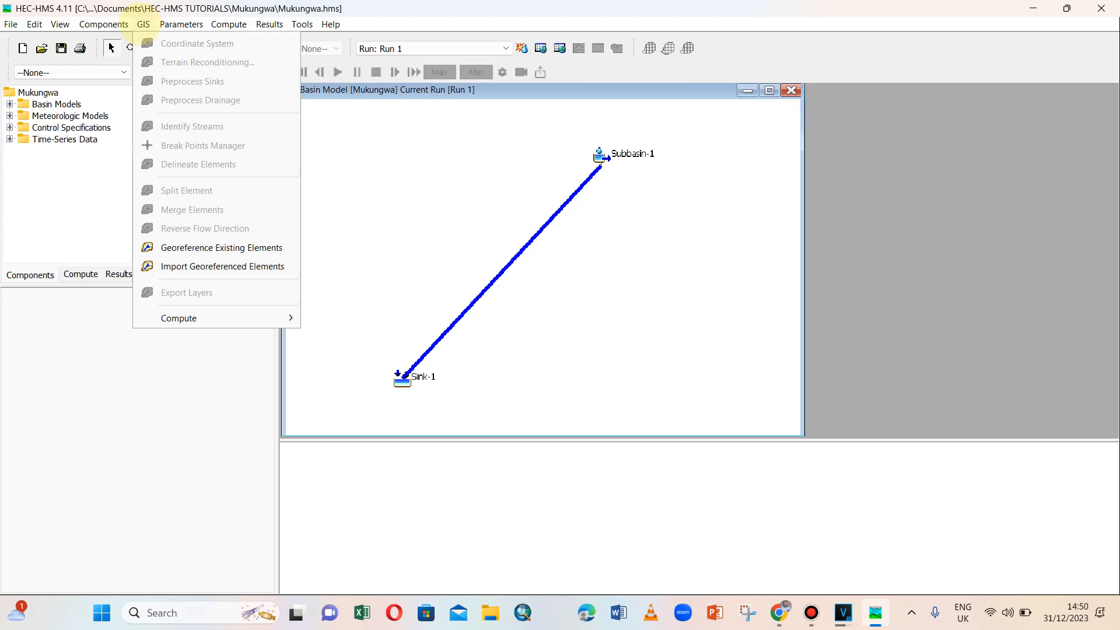
key(Right)
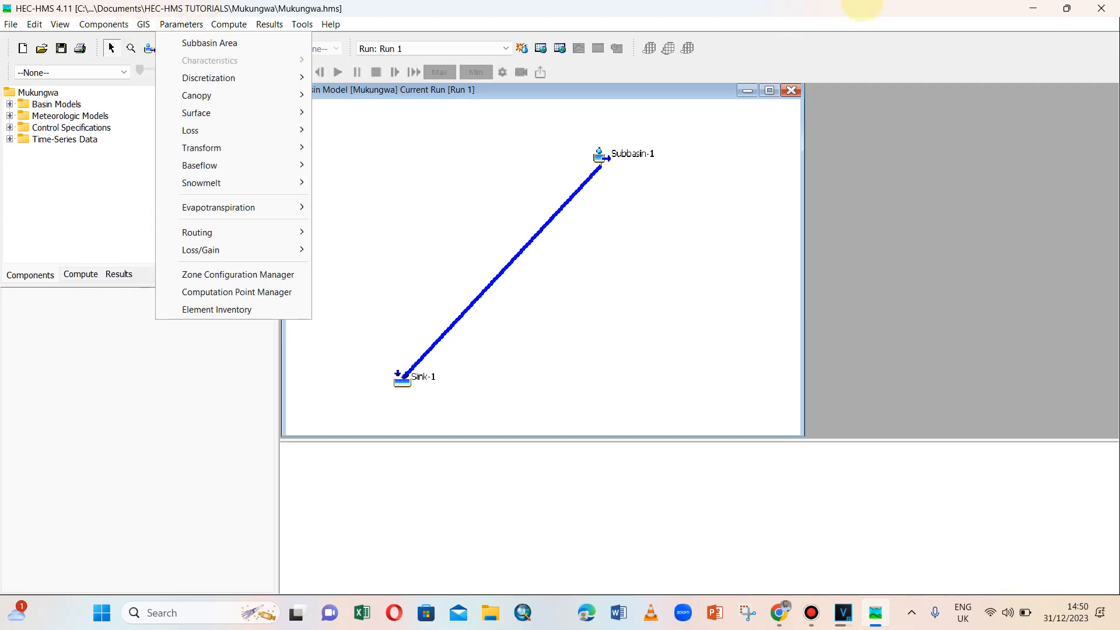
mouse_move(11, 24)
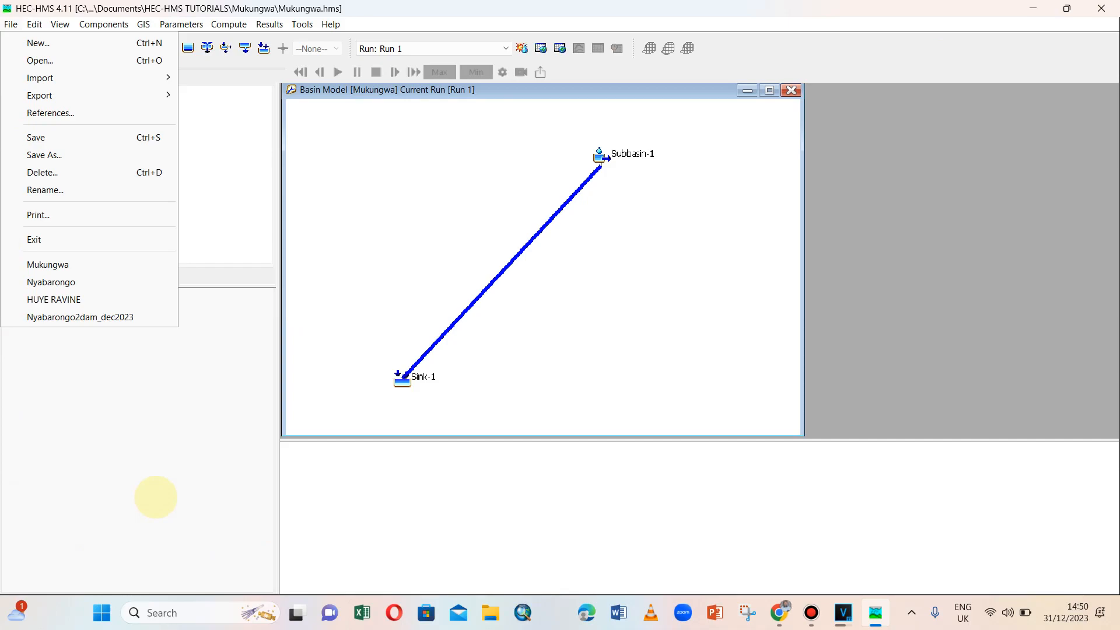
click(150, 516)
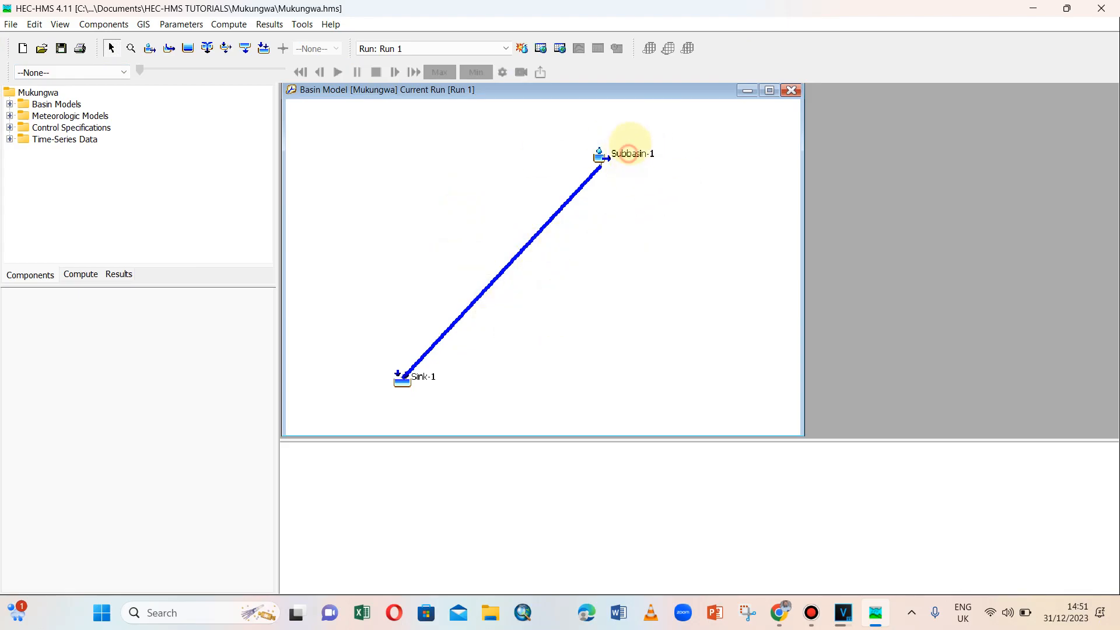
- Inspect the properties of Subbasin-1 and the Mukungwa basin model, and collapse the basin models
click(614, 155)
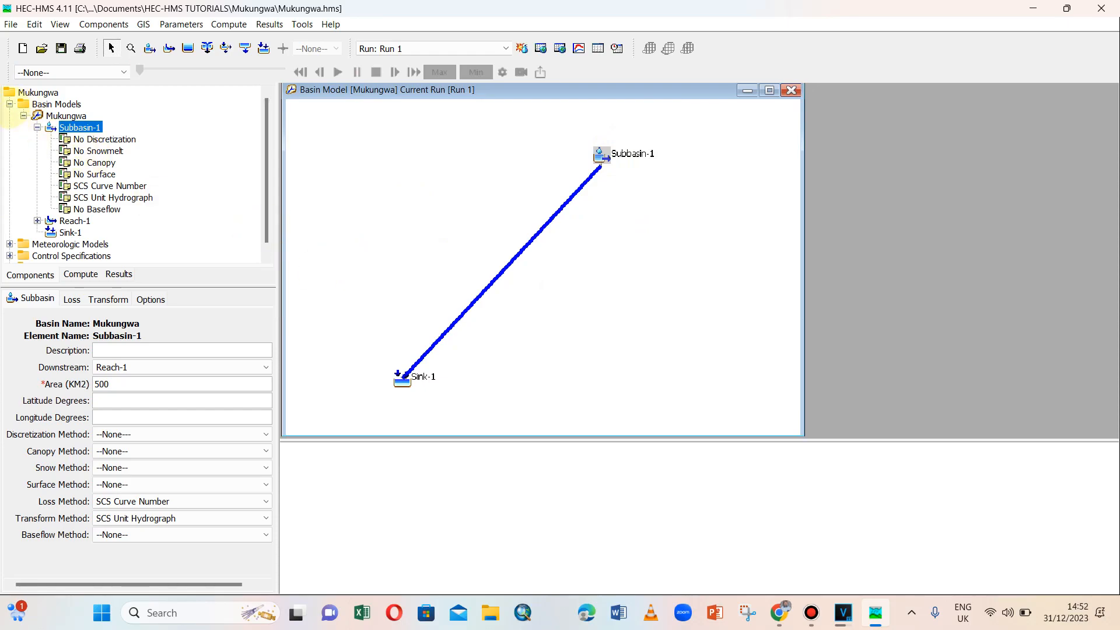
click(10, 104)
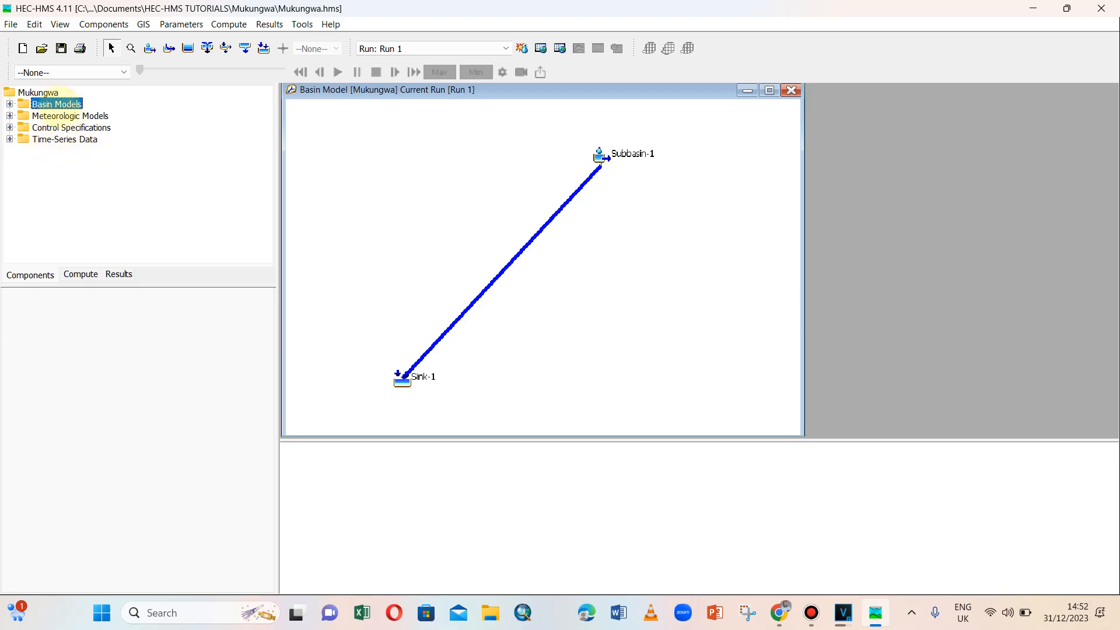
double_click(41, 103)
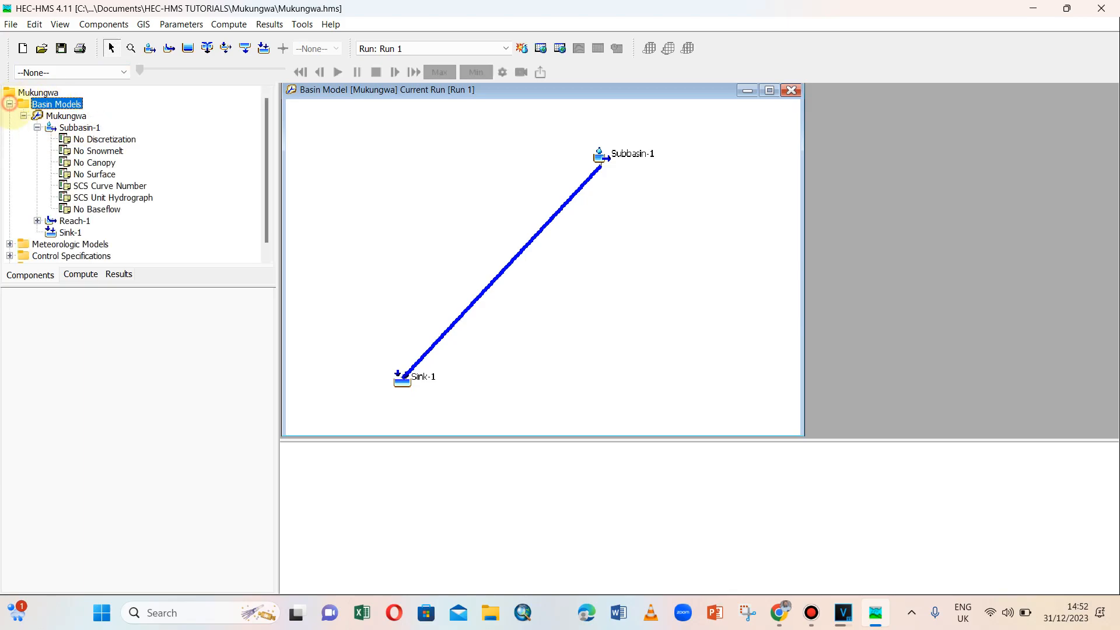
click(41, 116)
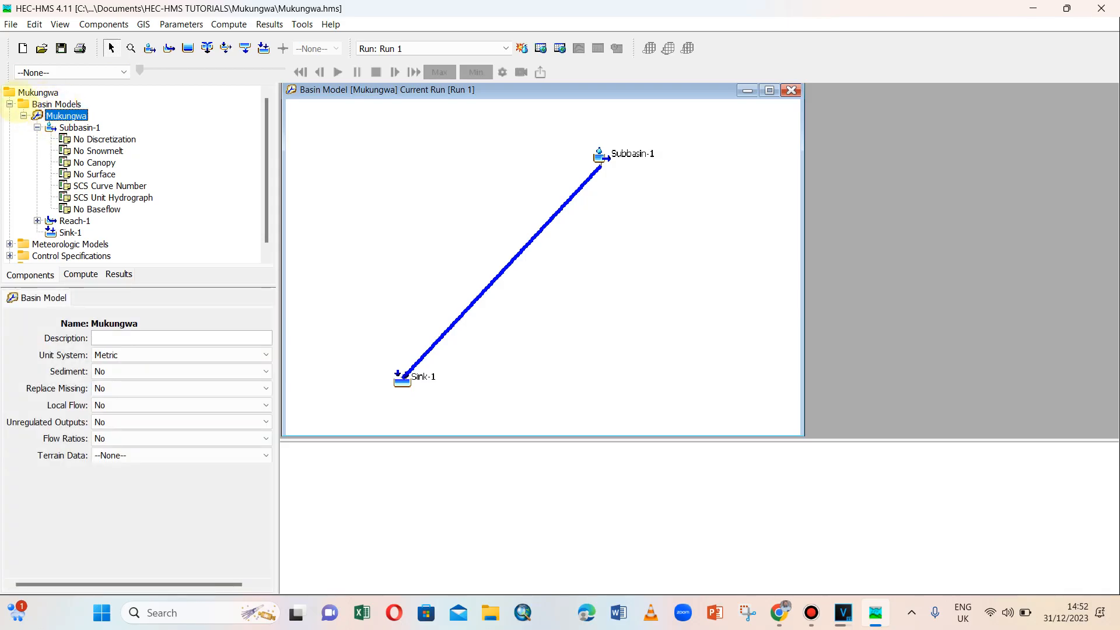
double_click(47, 104)
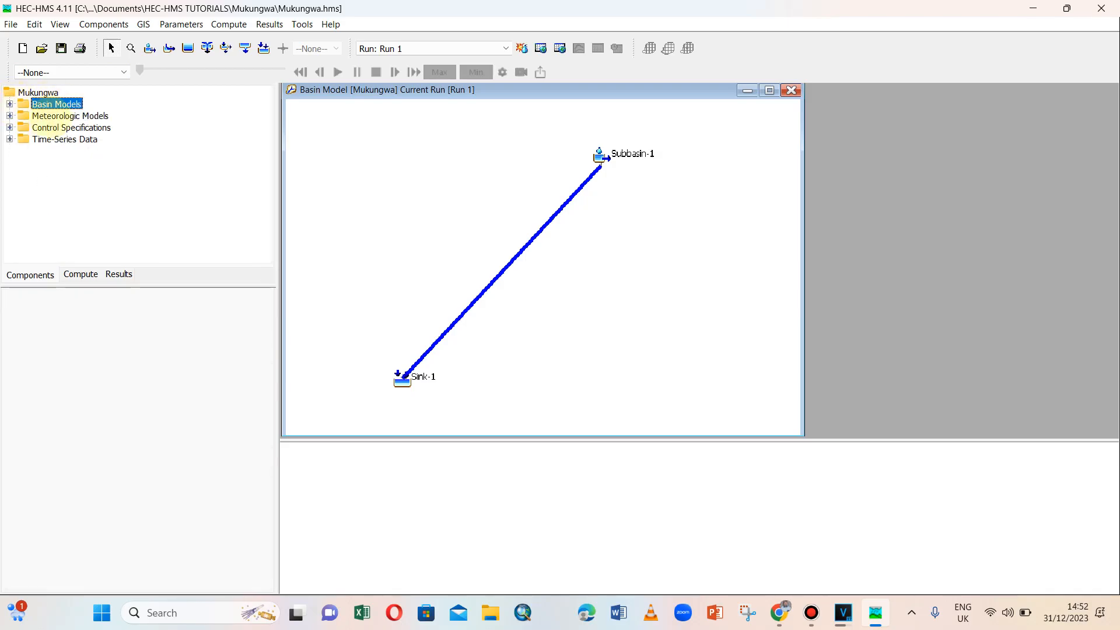
- Point out the Meteorologic Models, Control Specifications and Time-Series Data folders in the project
click(50, 115)
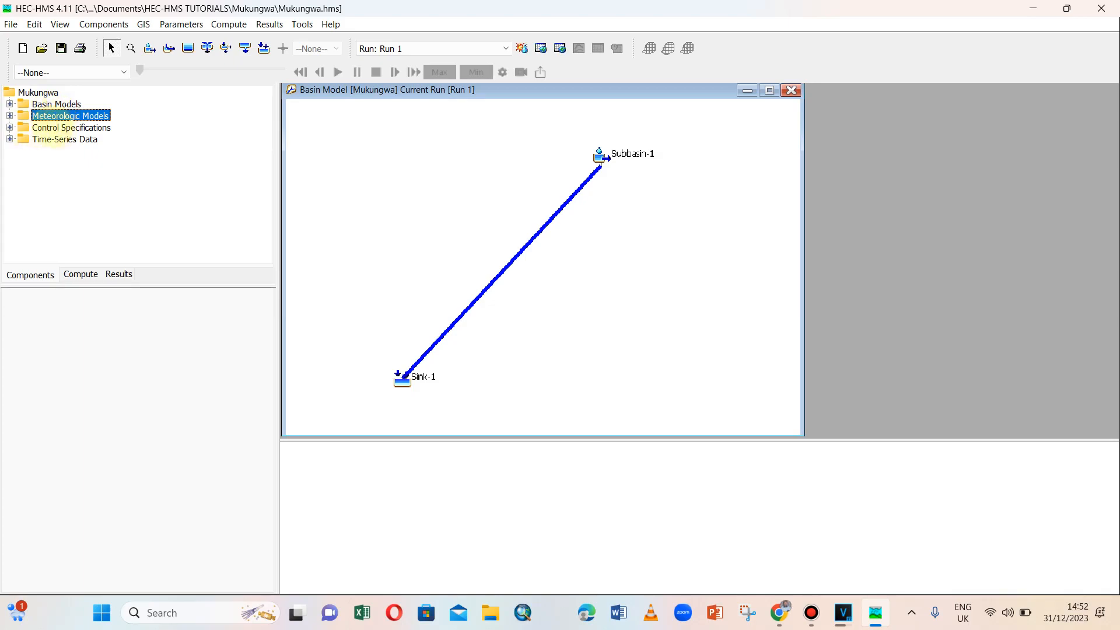
click(54, 128)
click(54, 139)
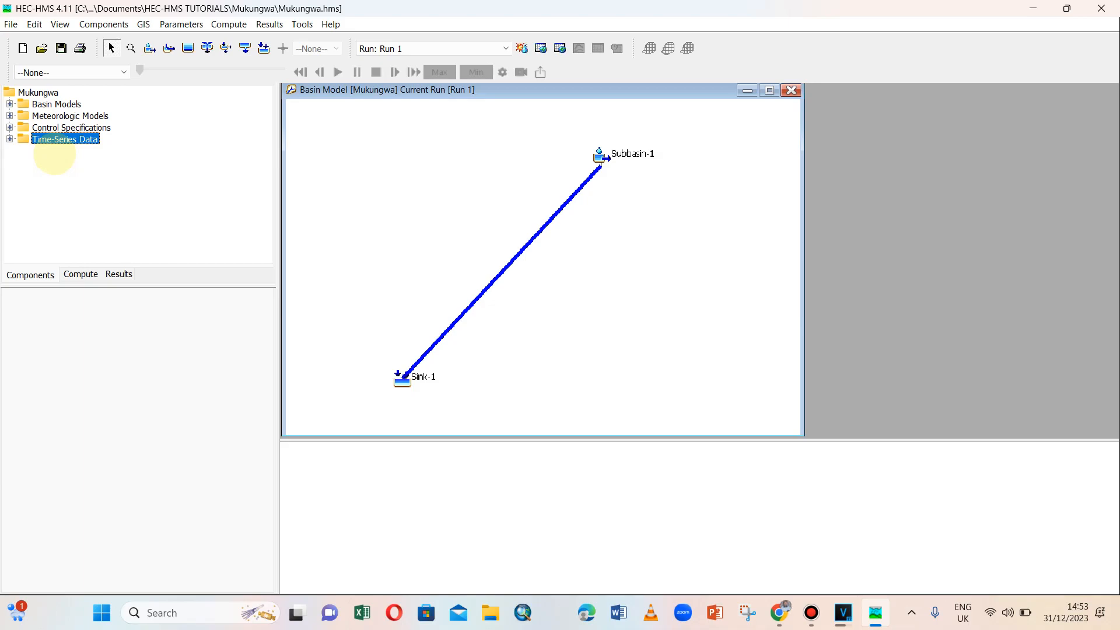
- Expand the basin models, control specifications and meteorologic models, selecting the Mukungwa basin model to view its settings
click(9, 104)
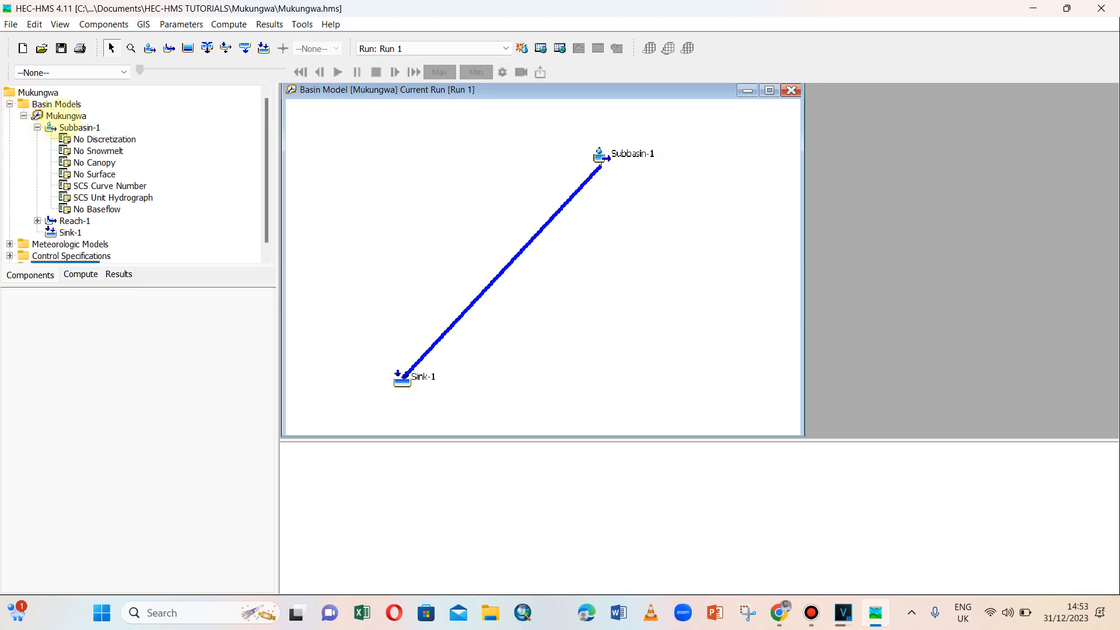
click(66, 116)
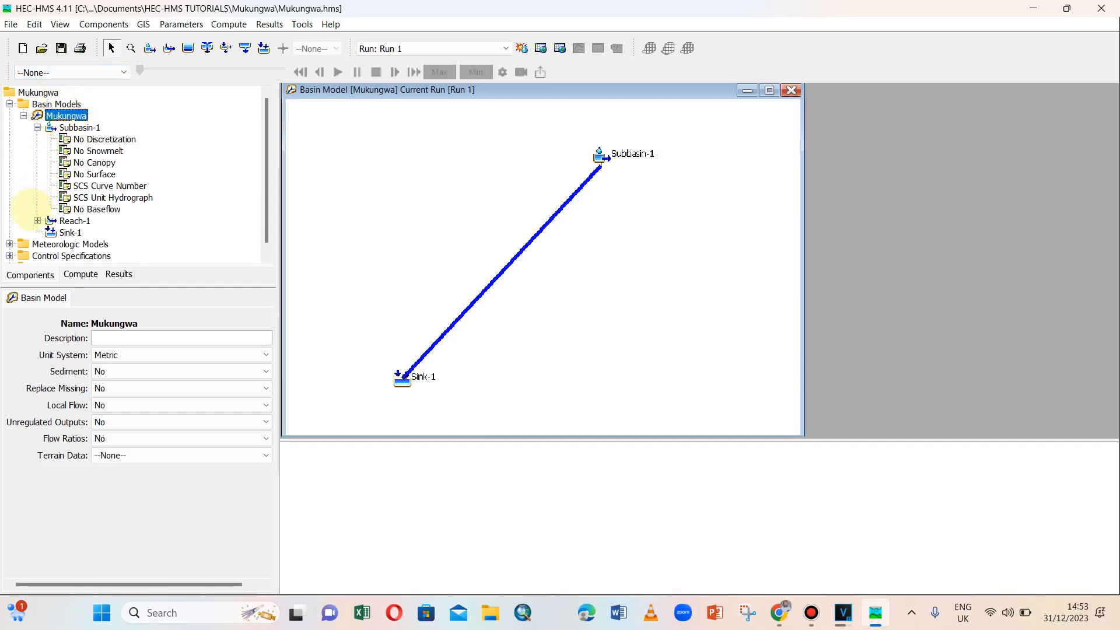
scroll(32, 207, down, 1)
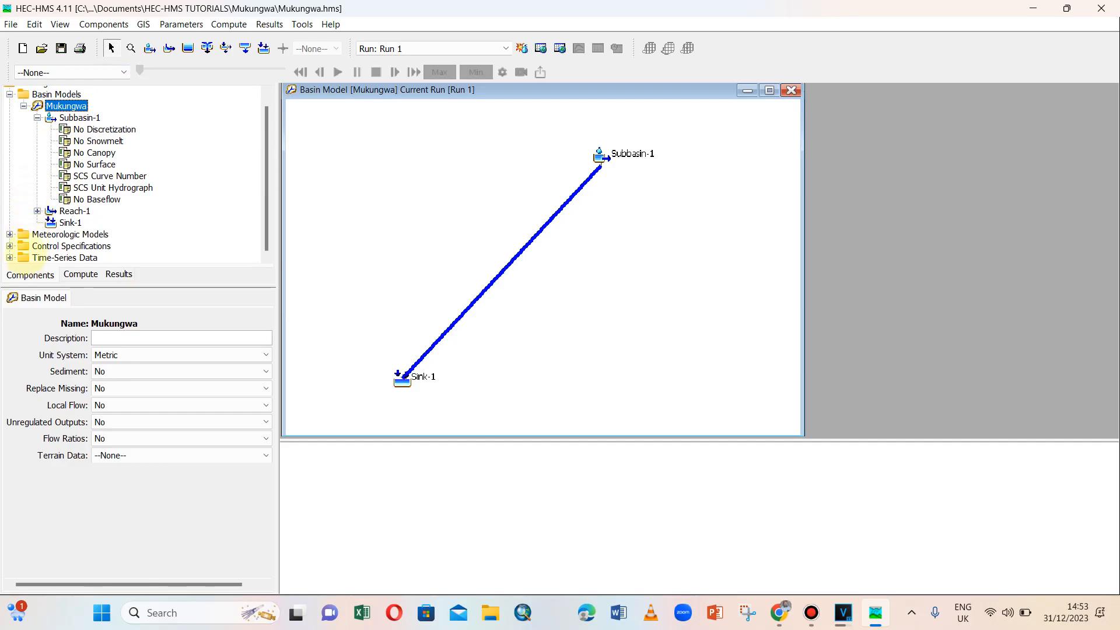
click(10, 245)
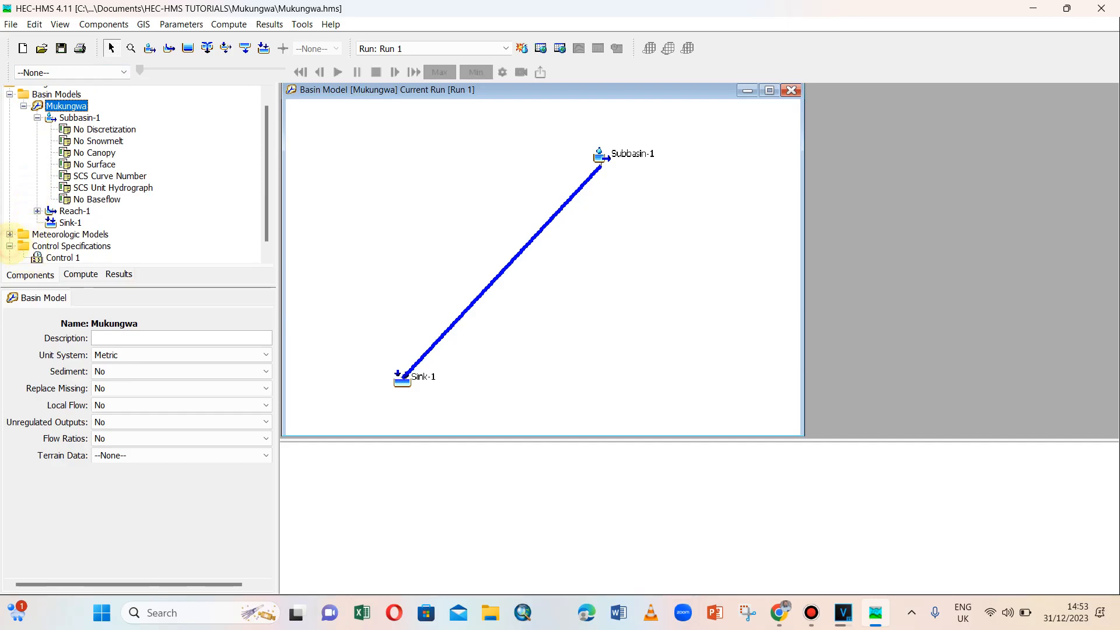
scroll(9, 239, down, 1)
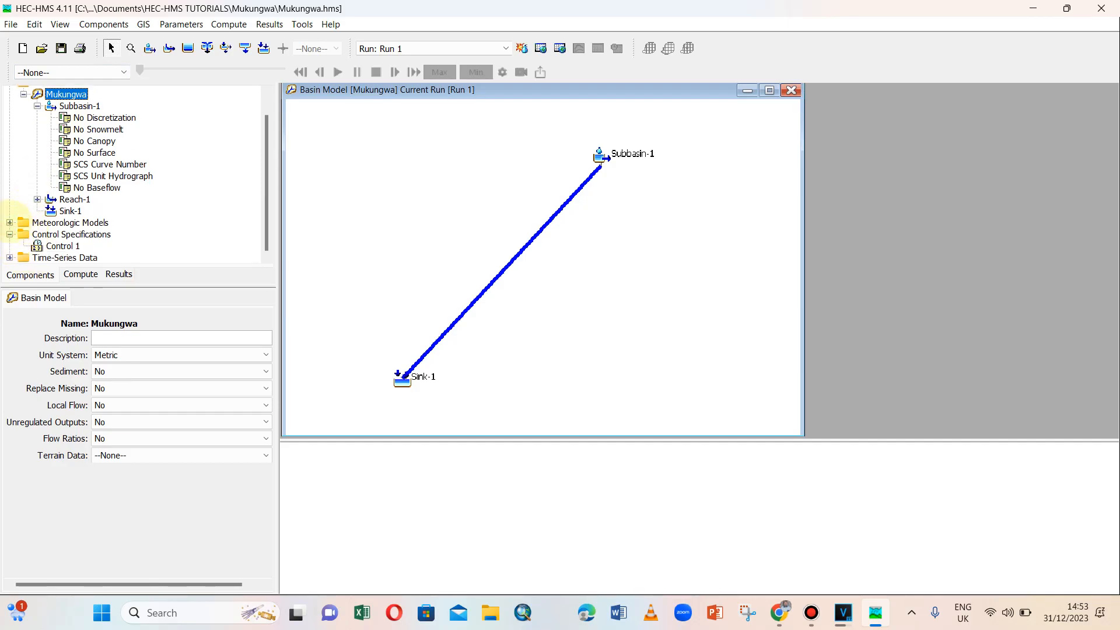
click(9, 222)
scroll(18, 222, down, 1)
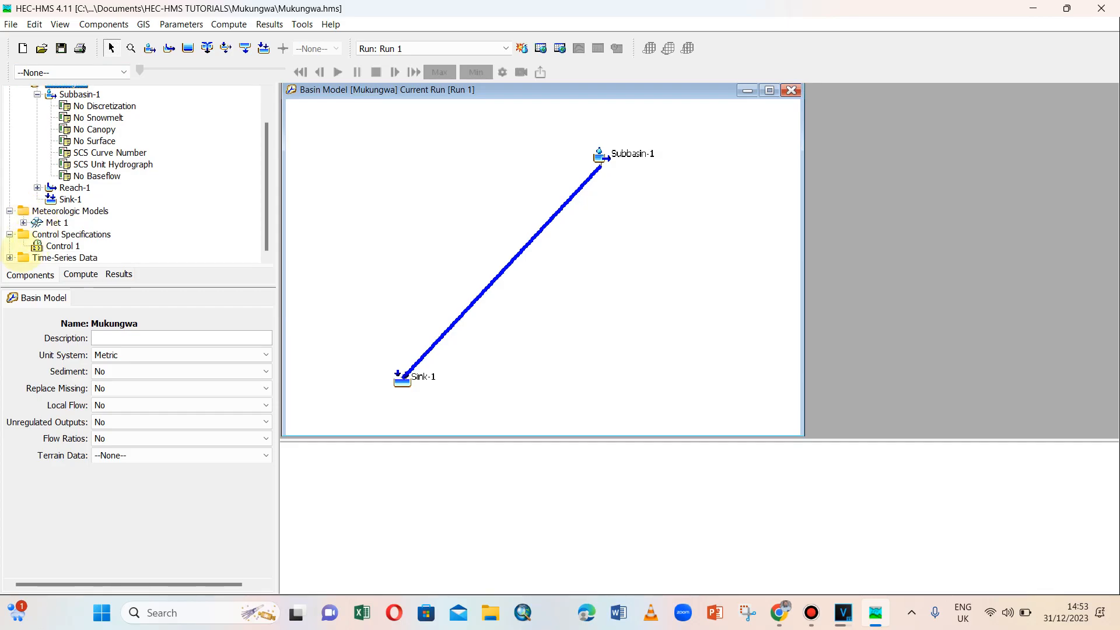
- Display the precipitation graph of Gage 1 for the 01Jan2017 to 31Dec2017 time window
click(9, 257)
click(69, 257)
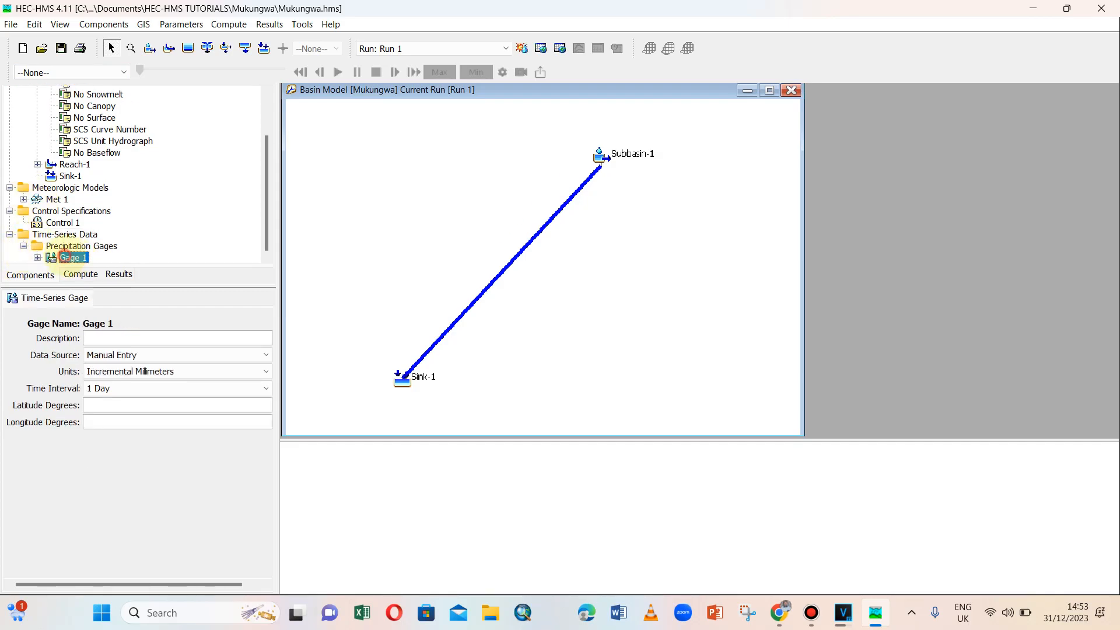
click(37, 257)
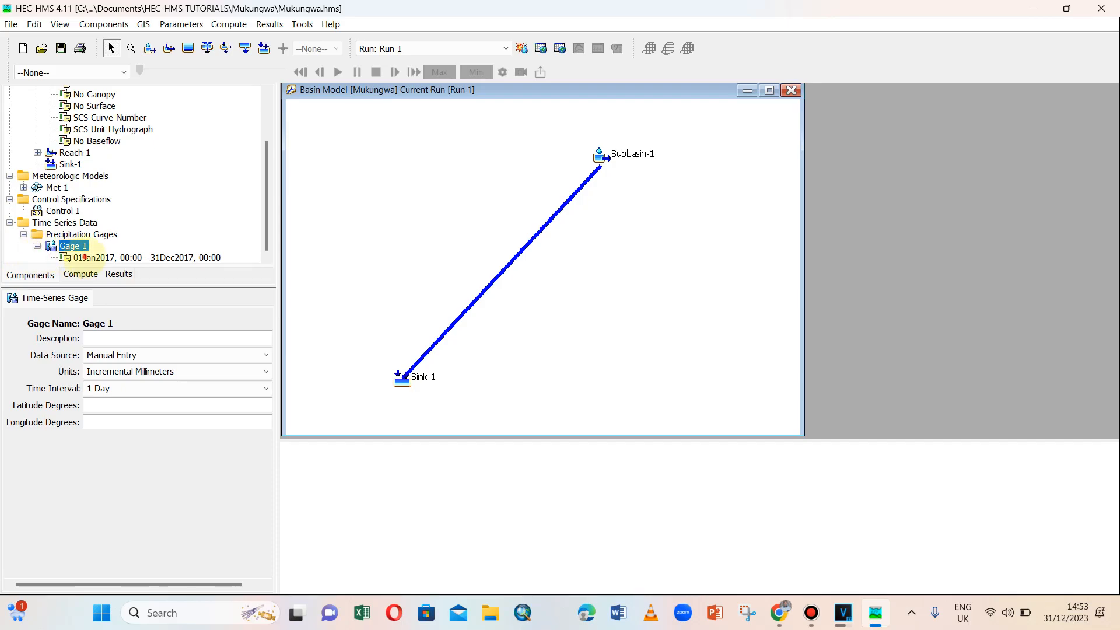
click(82, 257)
click(166, 299)
click(196, 298)
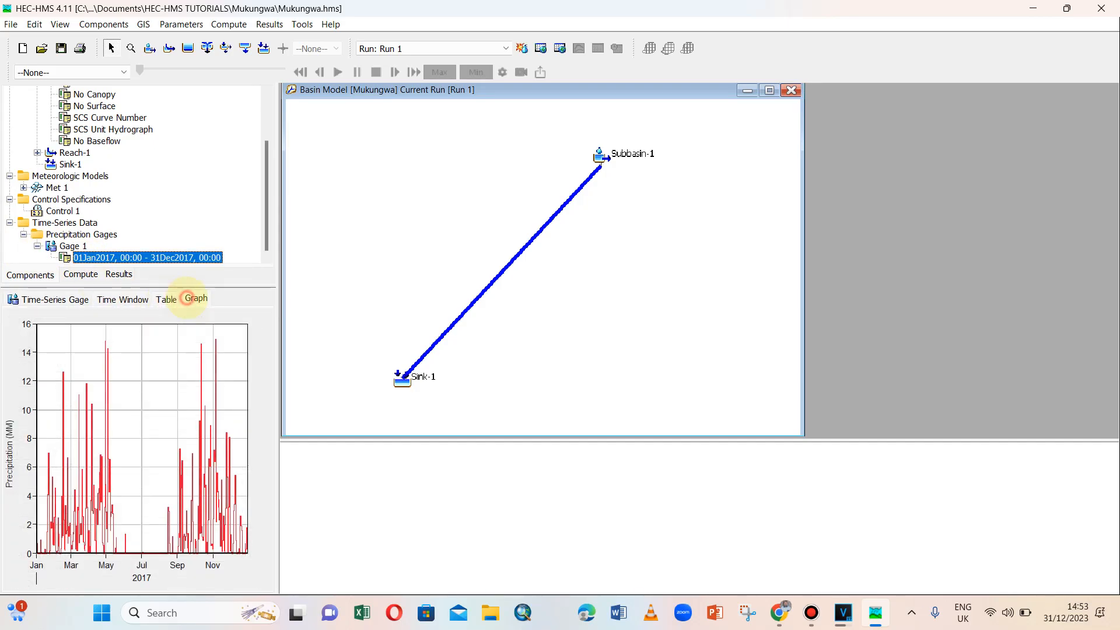
- View the Mukungwa basin model's settings again, and collapse the basin and meteorologic model folders
scroll(35, 175, up, 2)
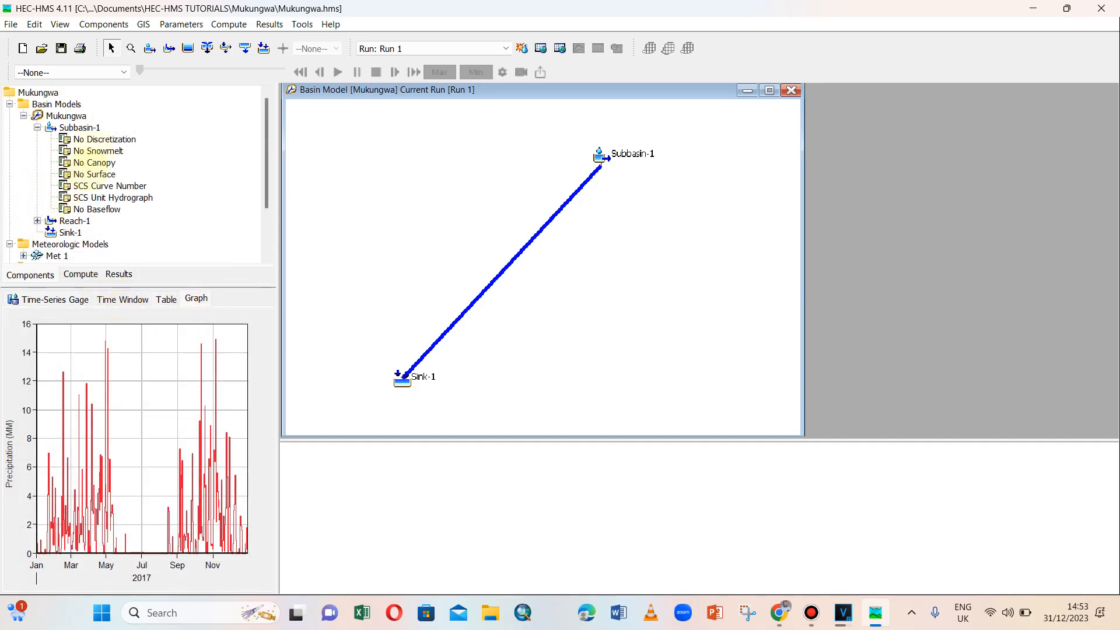
click(82, 115)
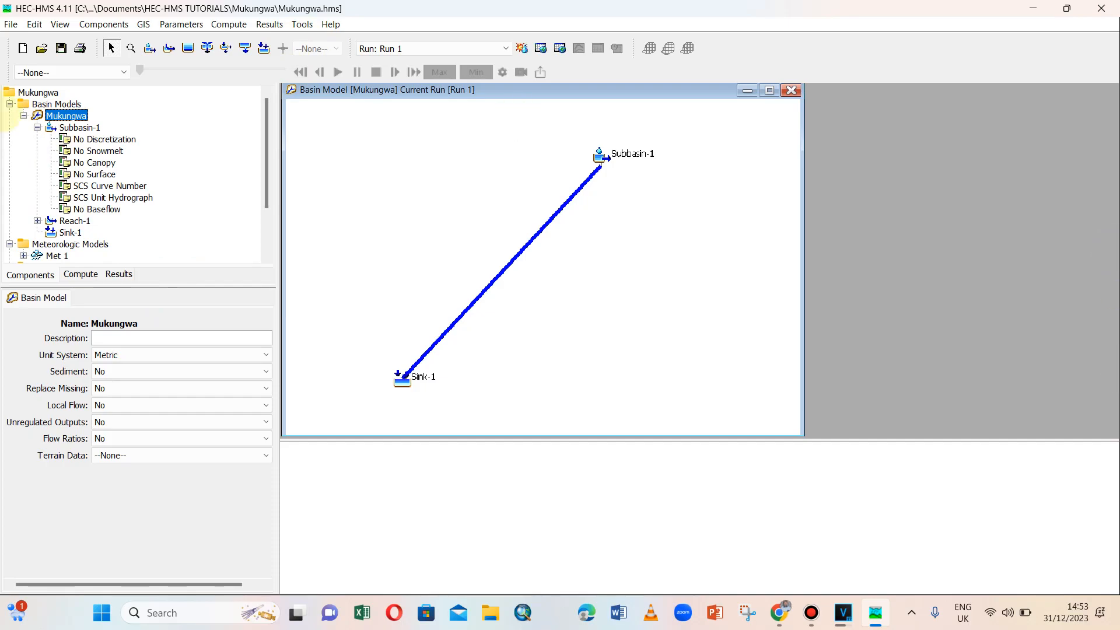
click(9, 104)
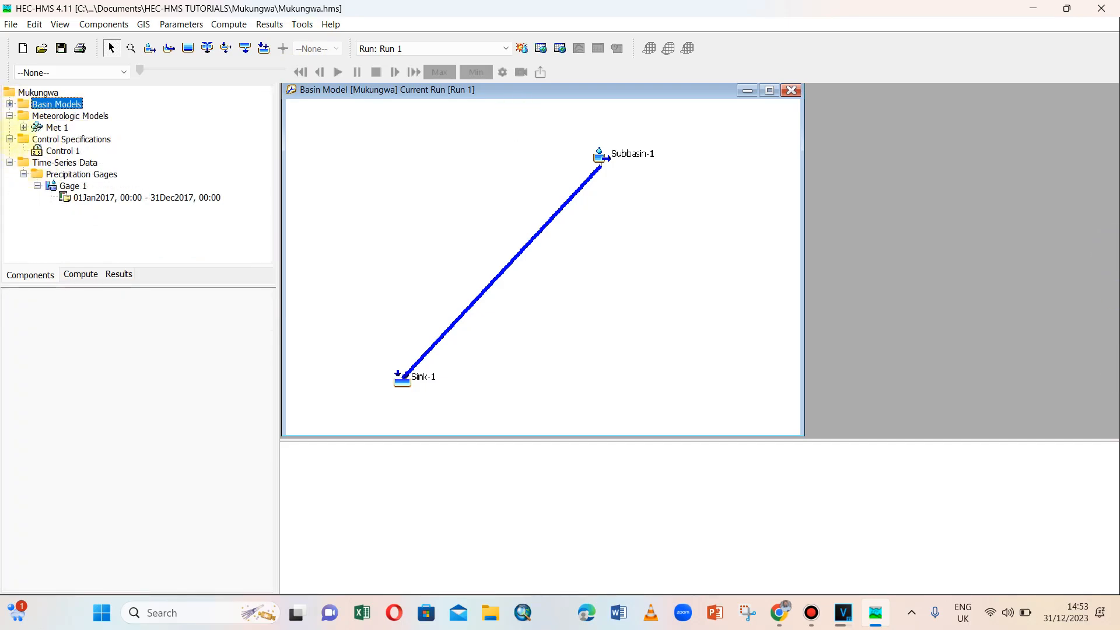
click(10, 116)
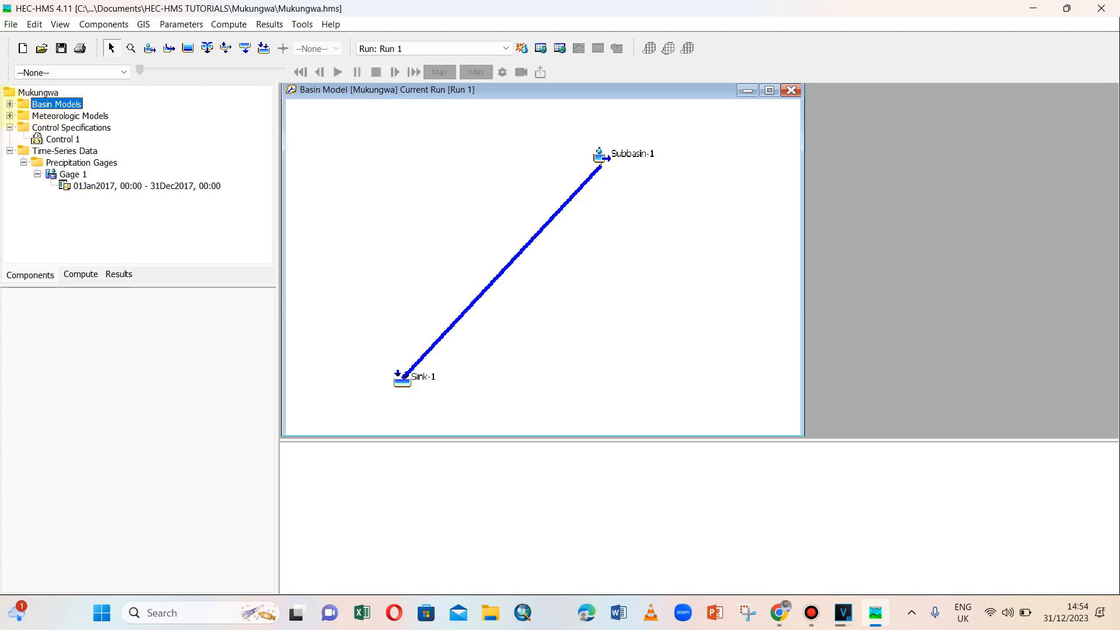
- Examine the Mukungwa basin model's settings and its place in the project's component hierarchy
click(9, 104)
click(40, 116)
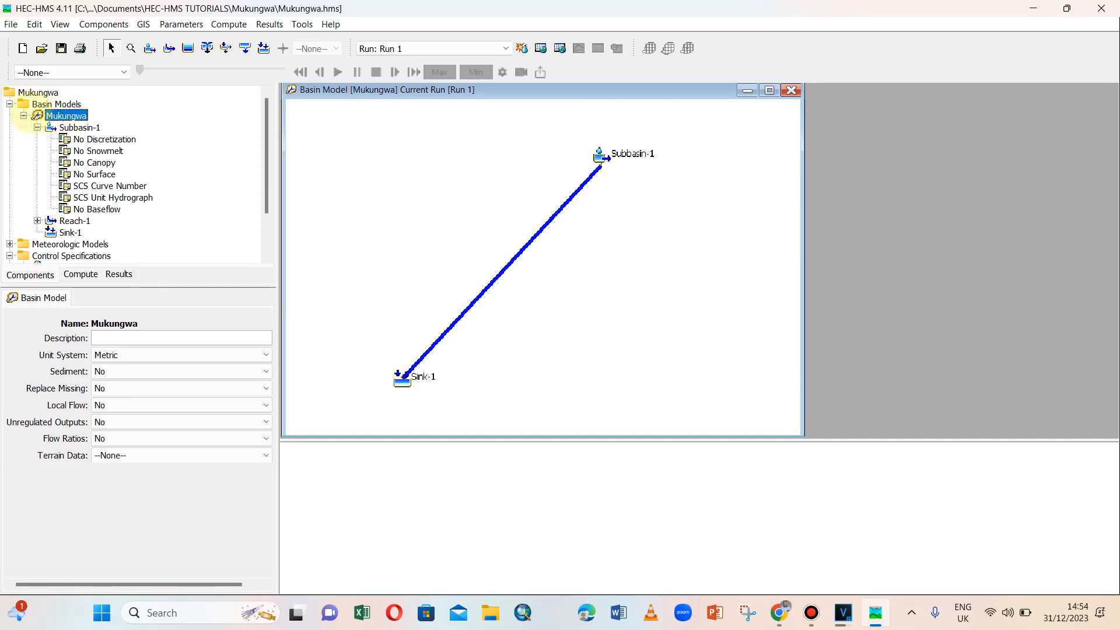
click(23, 116)
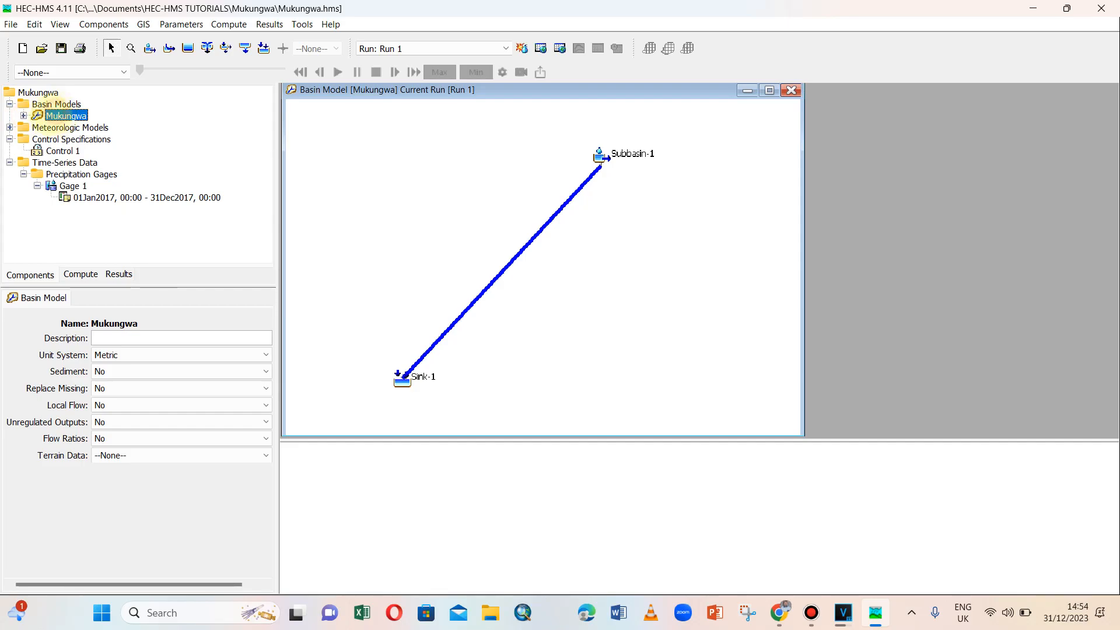
click(24, 116)
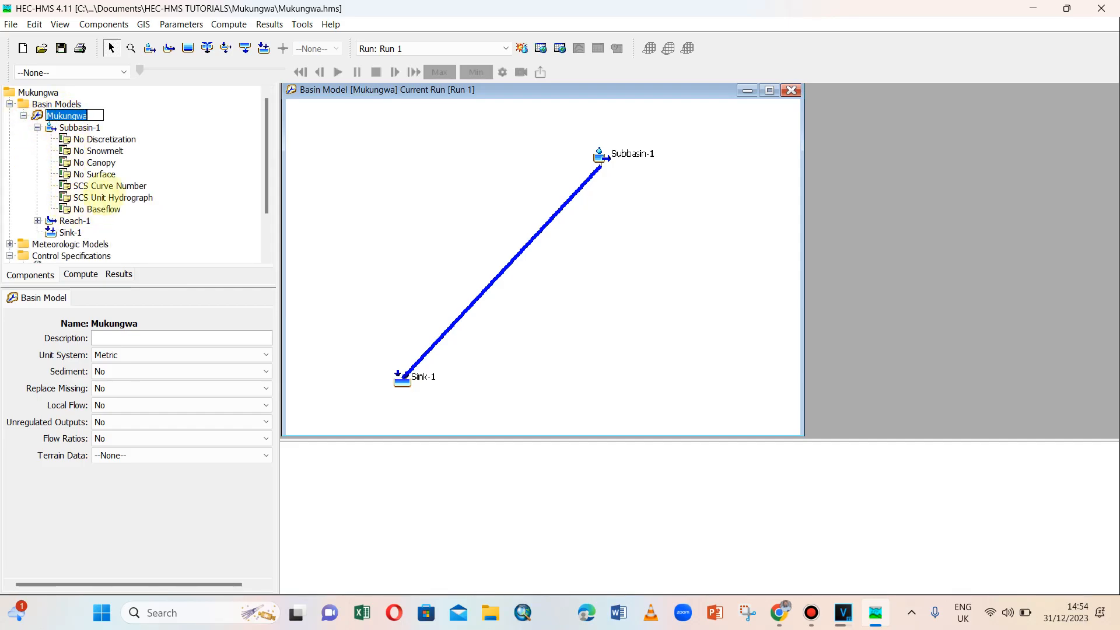
click(28, 152)
click(24, 115)
click(9, 104)
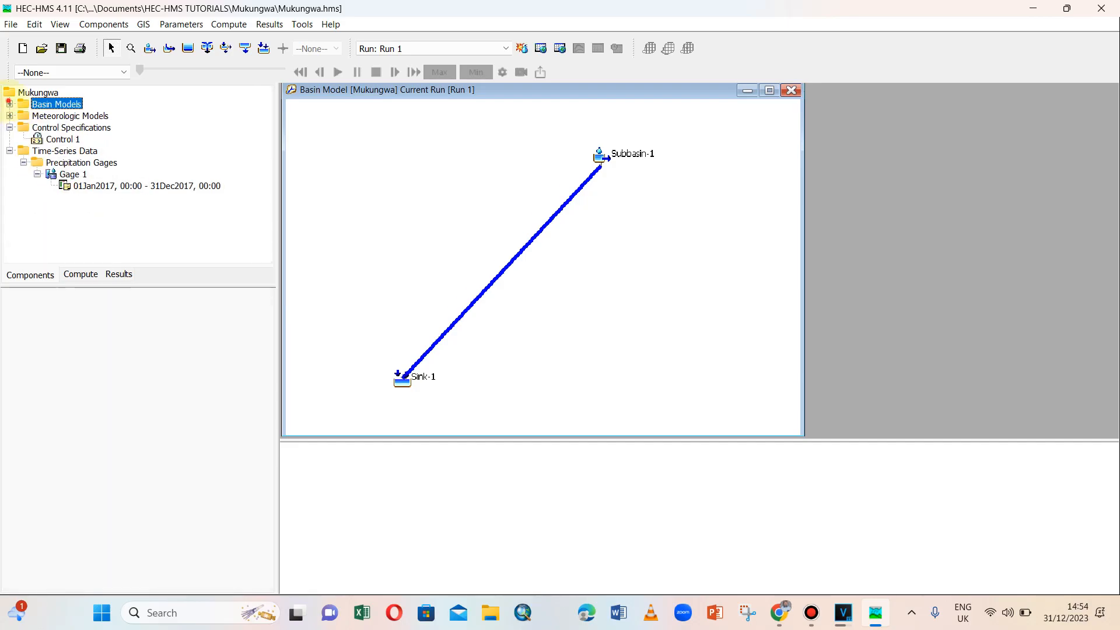
click(9, 103)
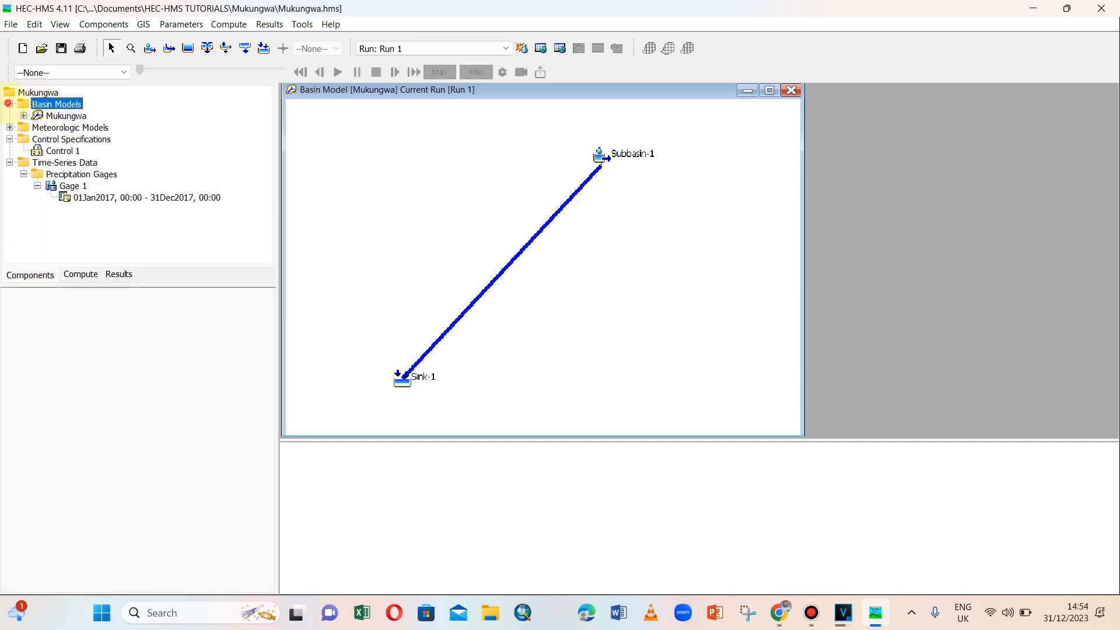
- Expand the Mukungwa basin model and inspect the properties of Subbasin-1, Reach-1 and Sink-1
click(24, 115)
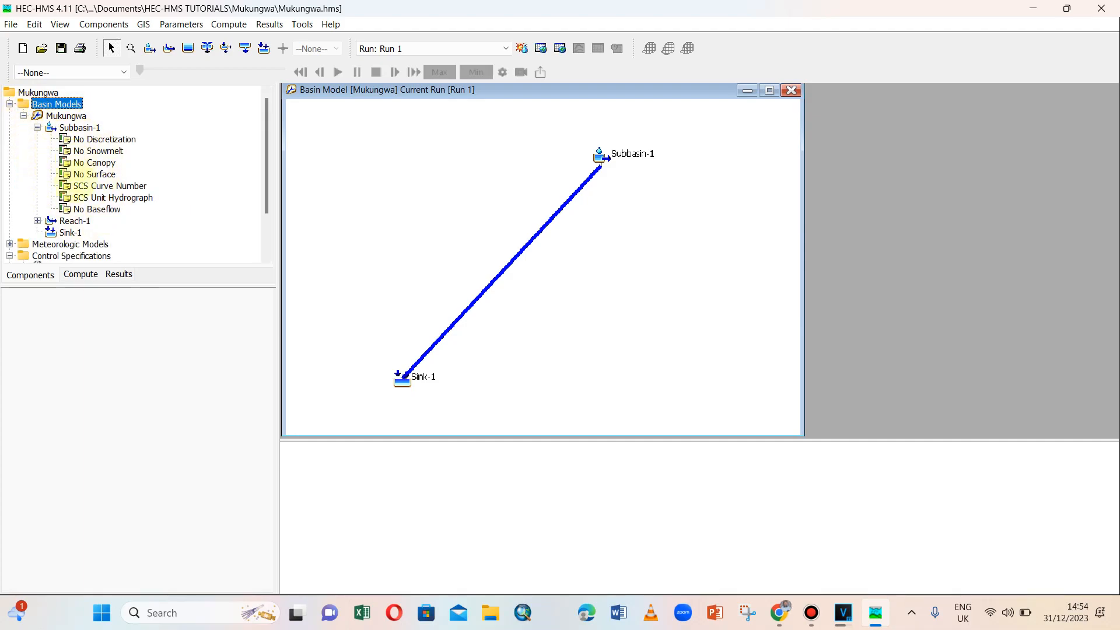
click(78, 126)
click(75, 221)
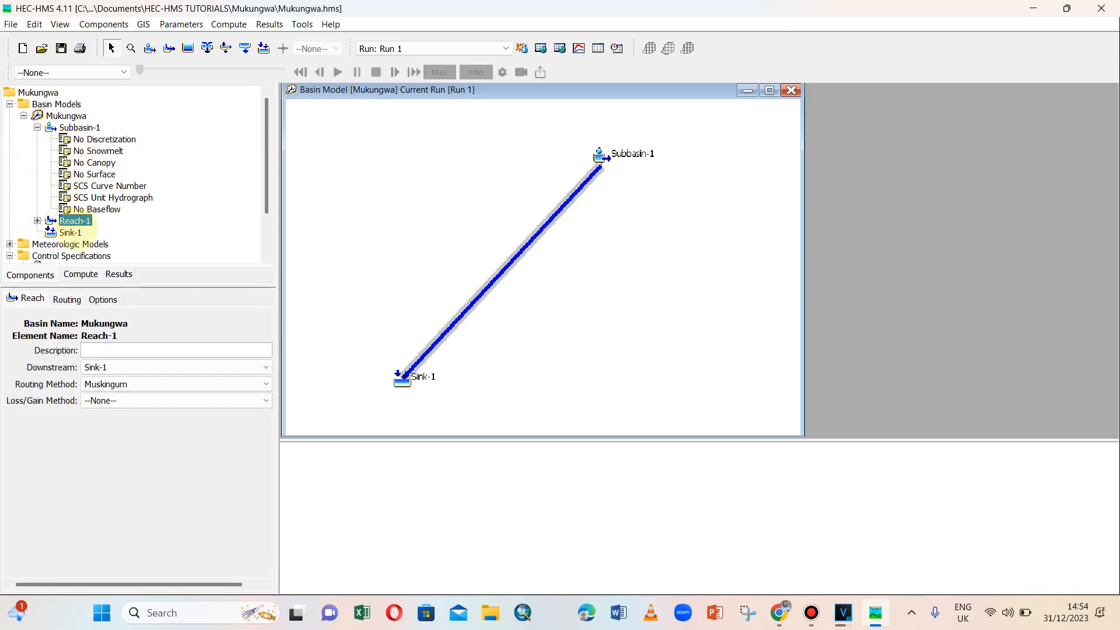
click(71, 232)
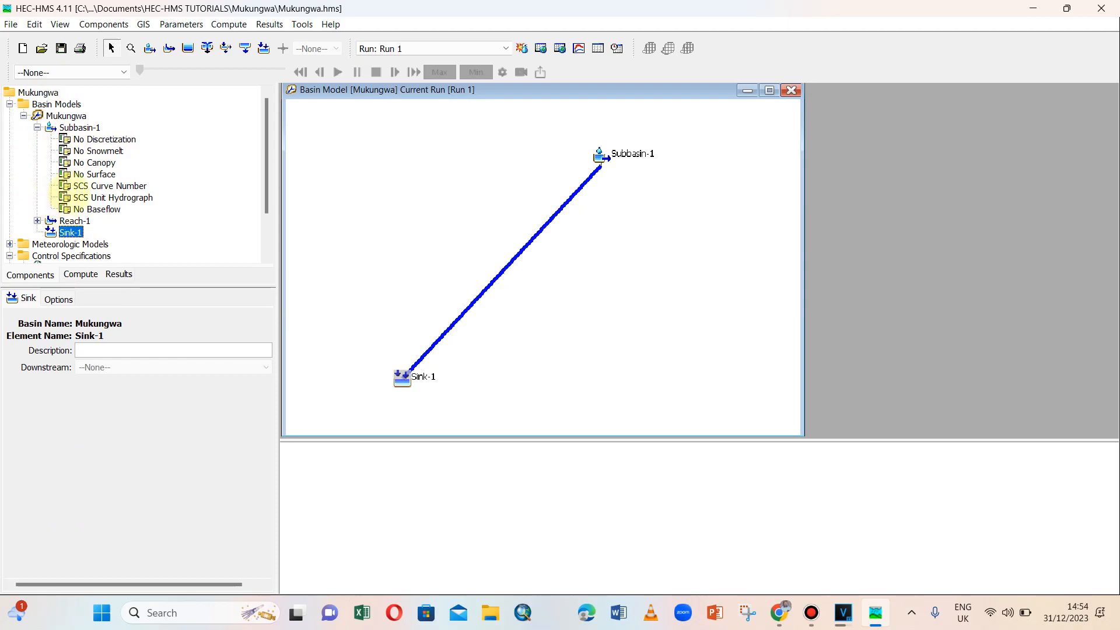
- View the project's time-series data, its simulation runs, and the result items listed under Run 1
scroll(24, 227, down, 2)
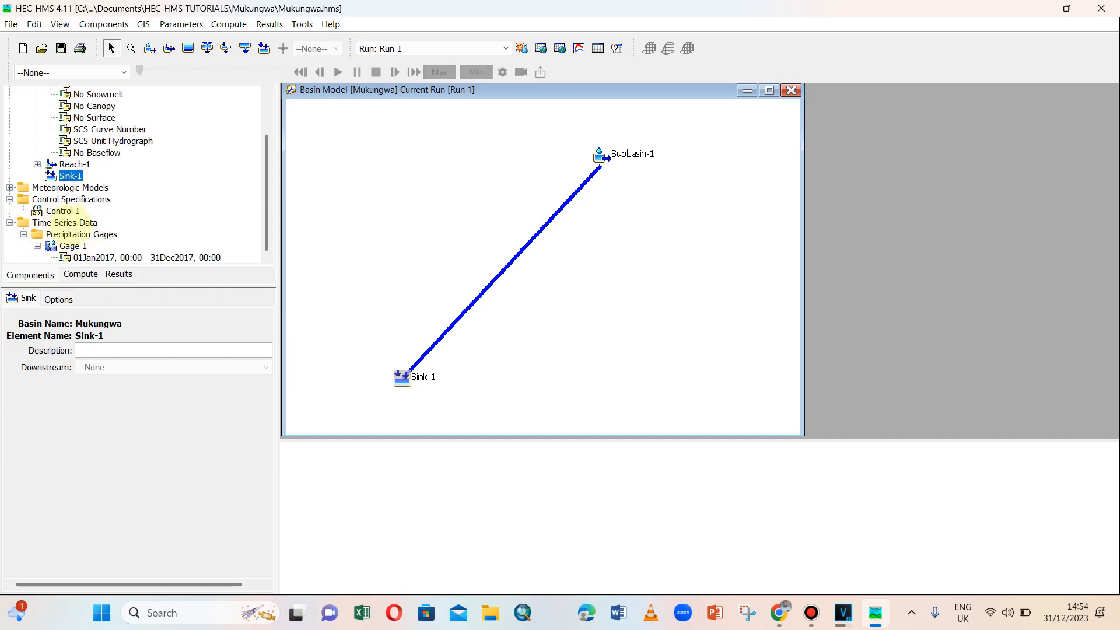
click(65, 222)
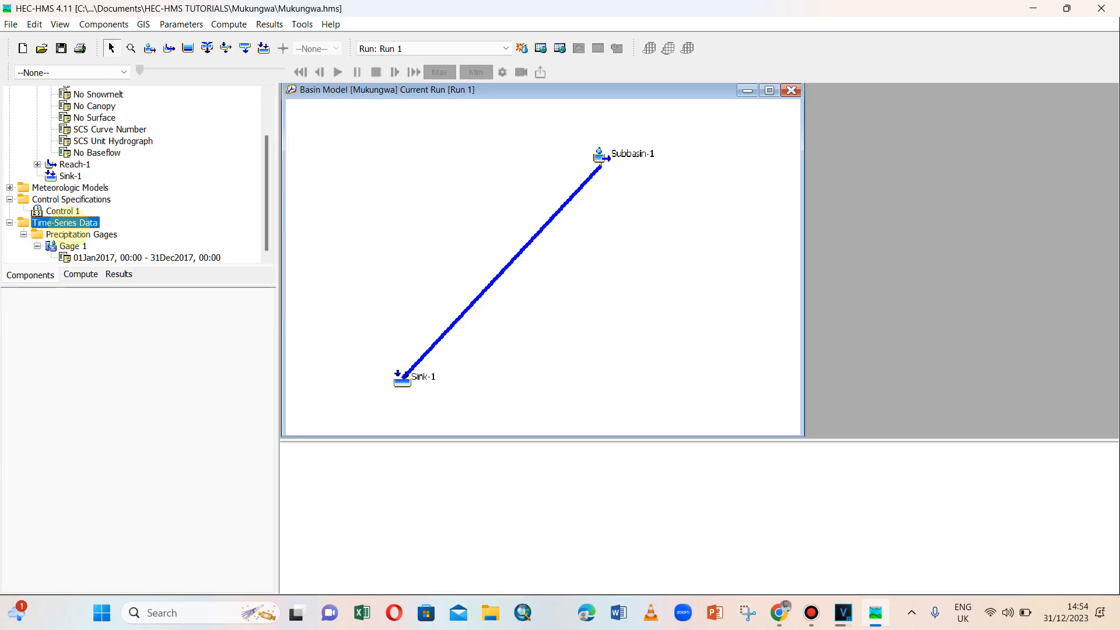
click(81, 274)
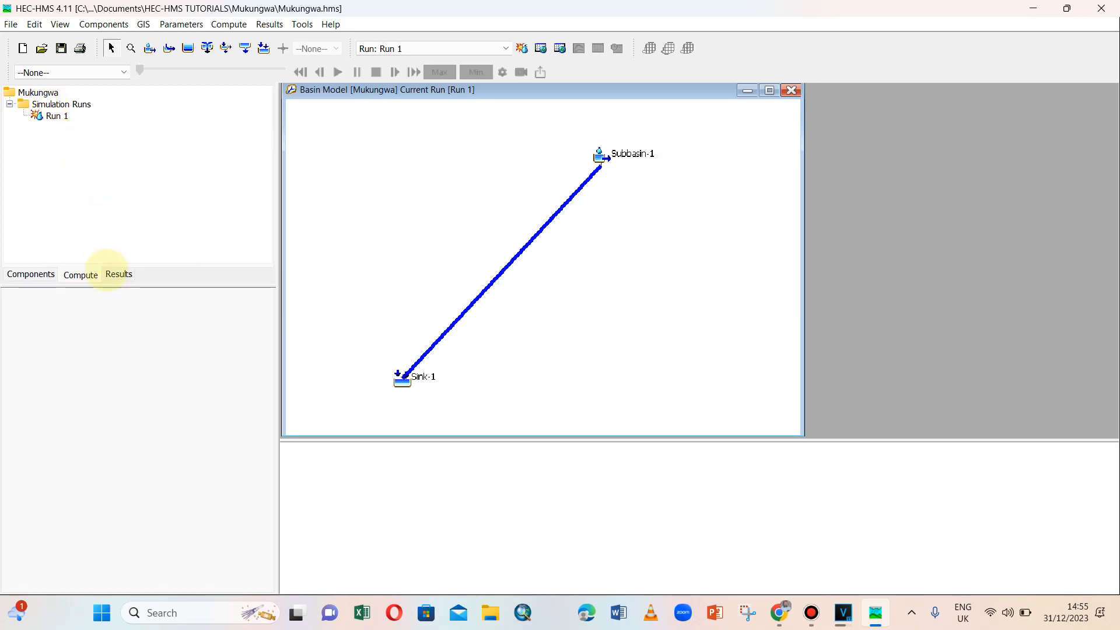
click(111, 273)
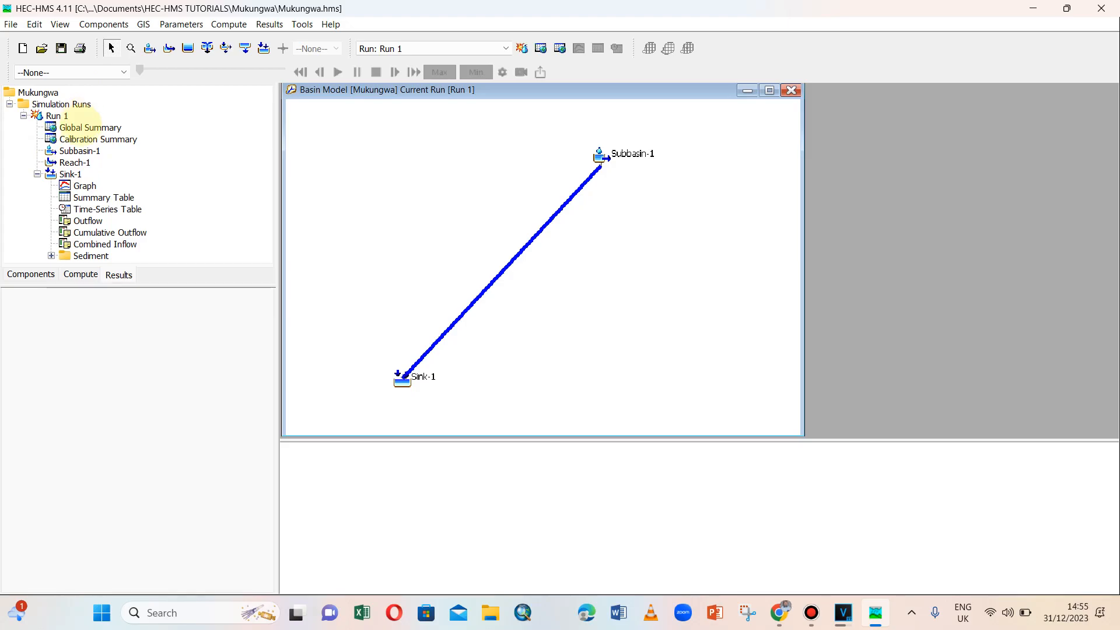
- Return to the project components and collapse the basin model, control specifications and time-series data folders
click(29, 275)
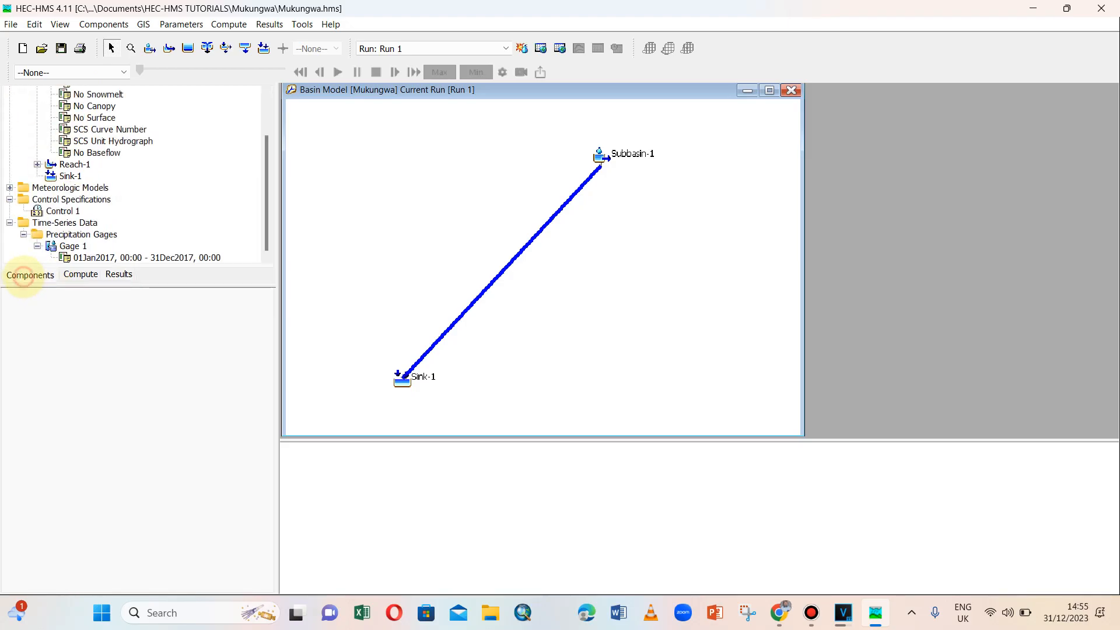
scroll(66, 188, up, 2)
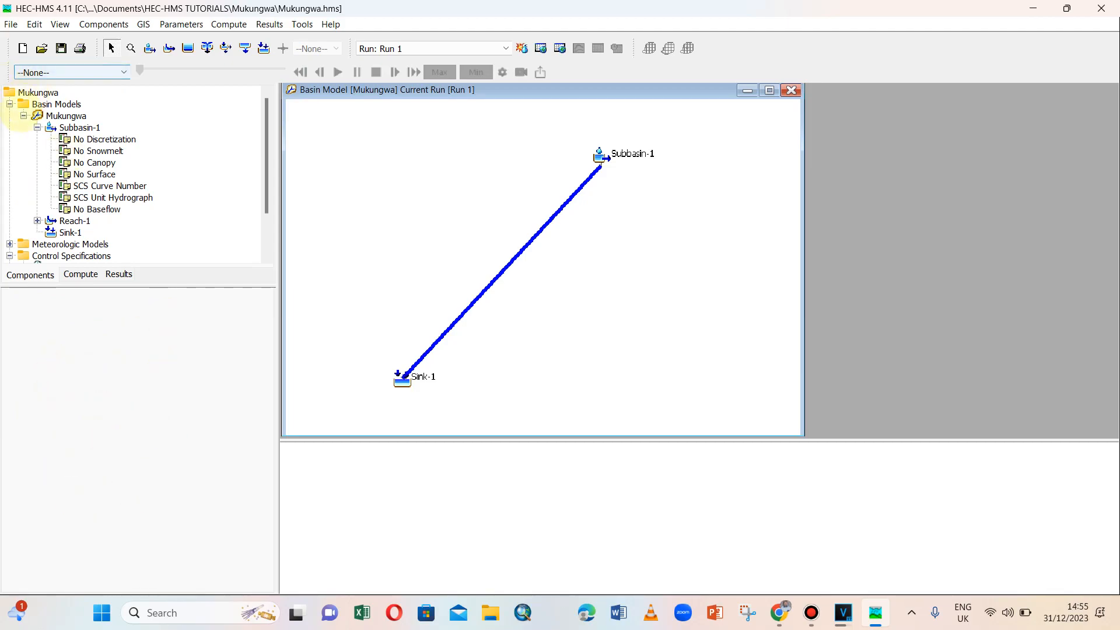
click(9, 104)
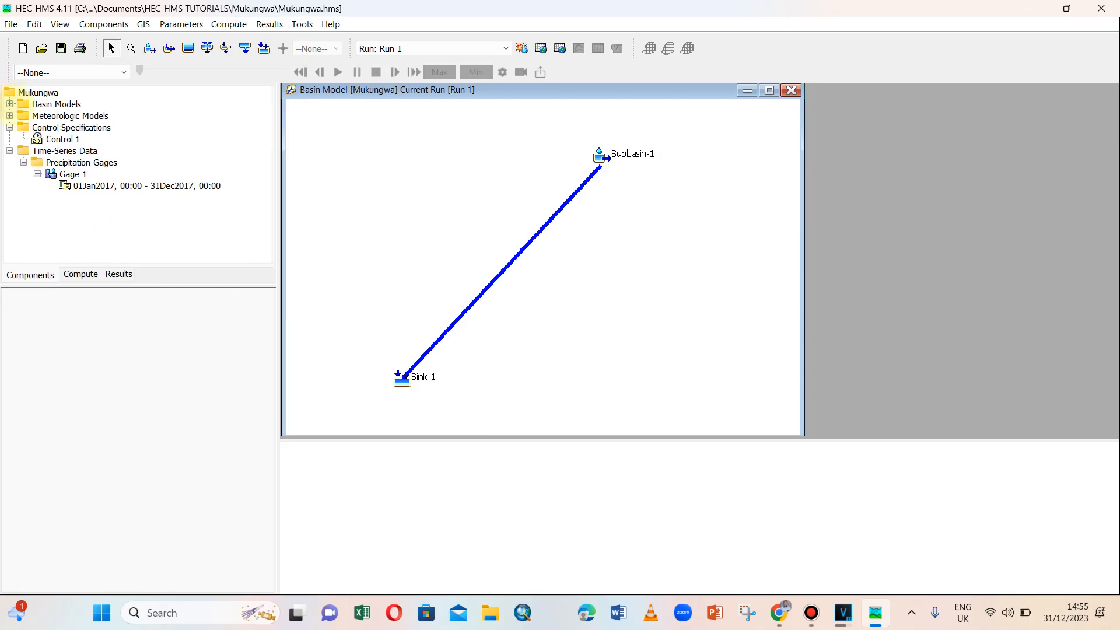
click(9, 127)
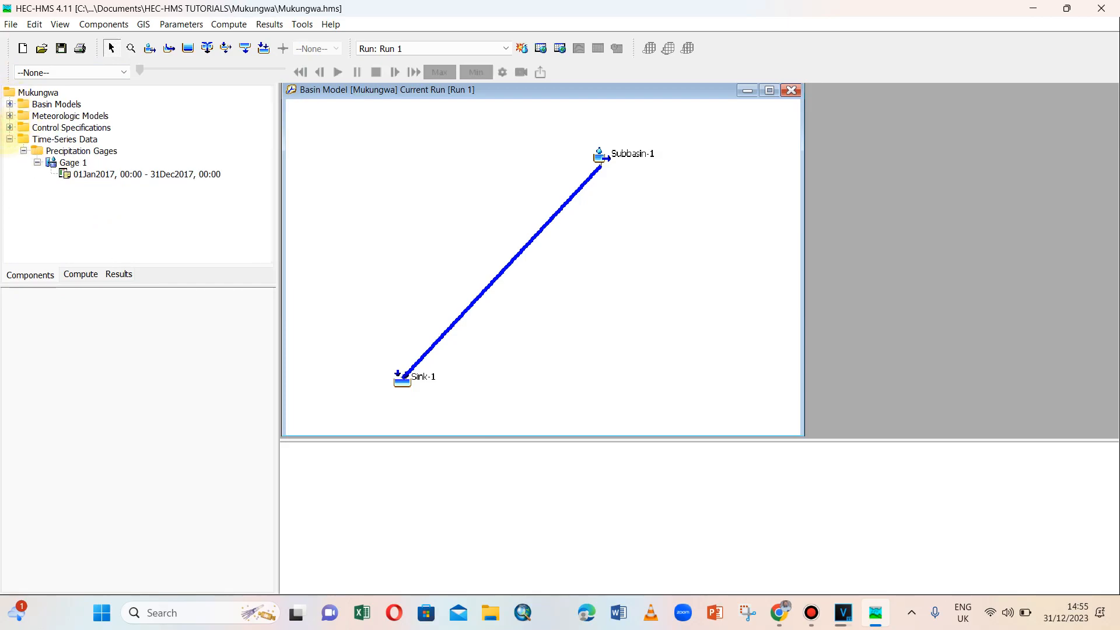
click(10, 139)
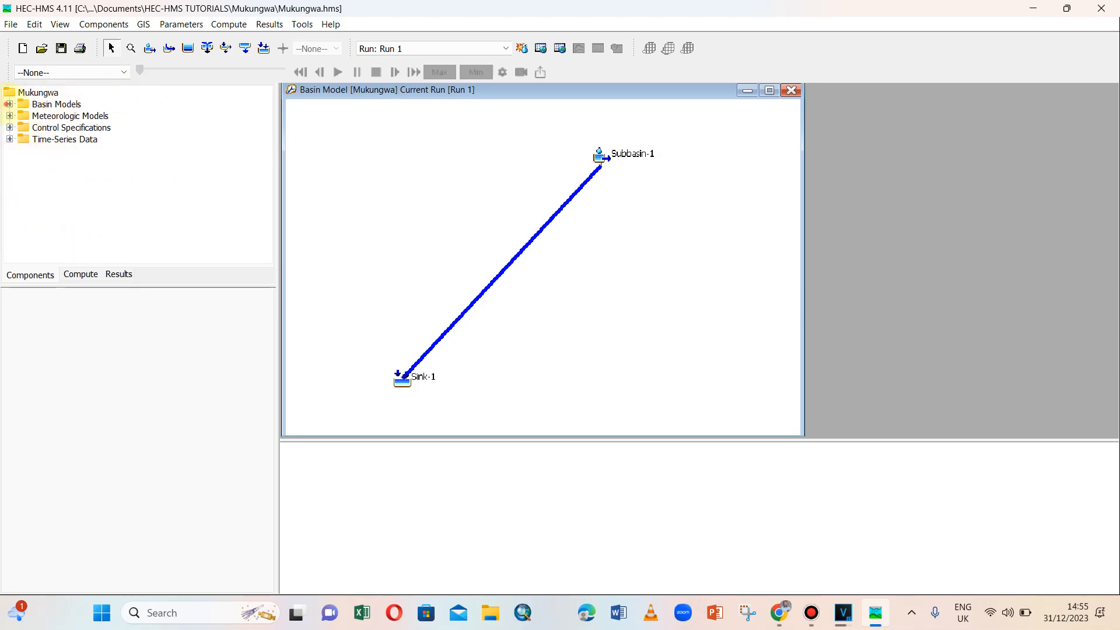
- Inspect the Mukungwa basin model's settings, including its unit system and sediment options, and collapse the basin models folder
click(9, 104)
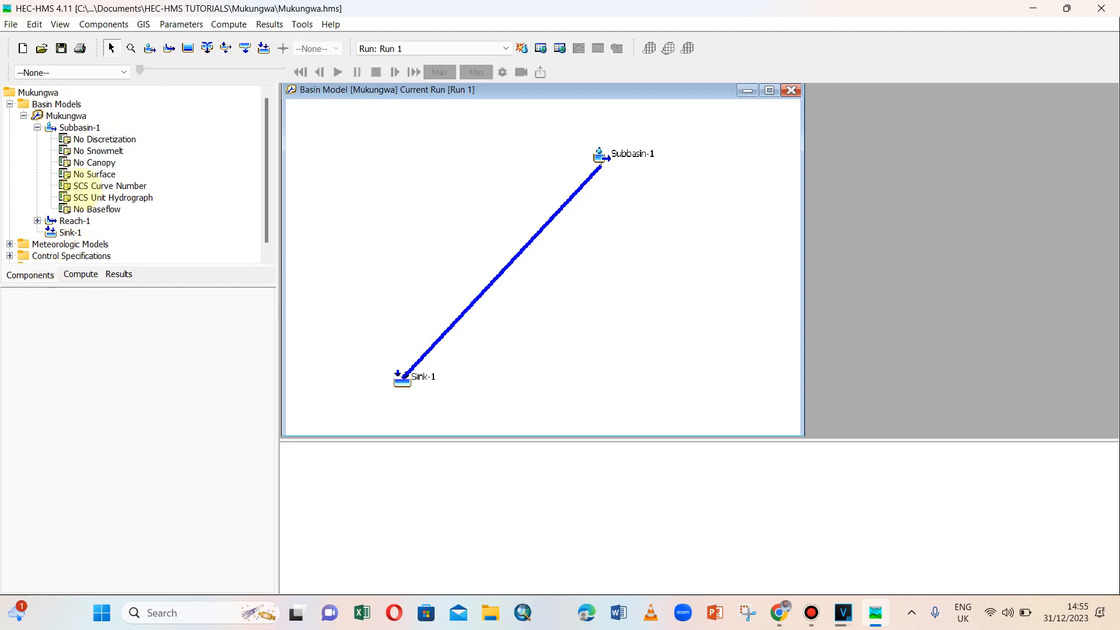
click(66, 115)
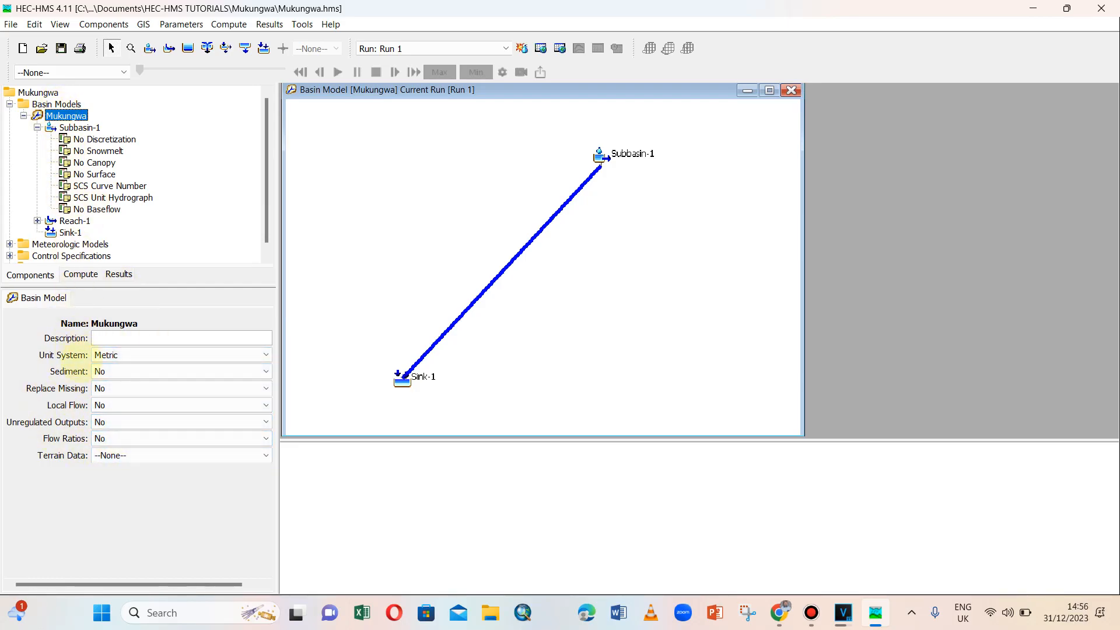
click(105, 355)
click(105, 355)
click(105, 355)
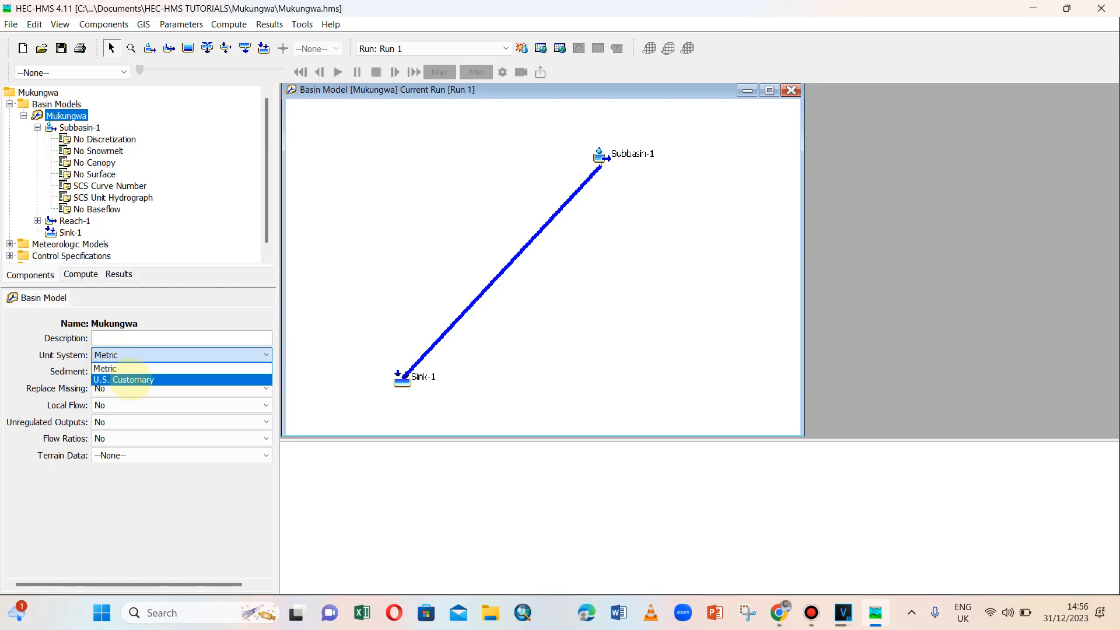
click(108, 355)
click(119, 371)
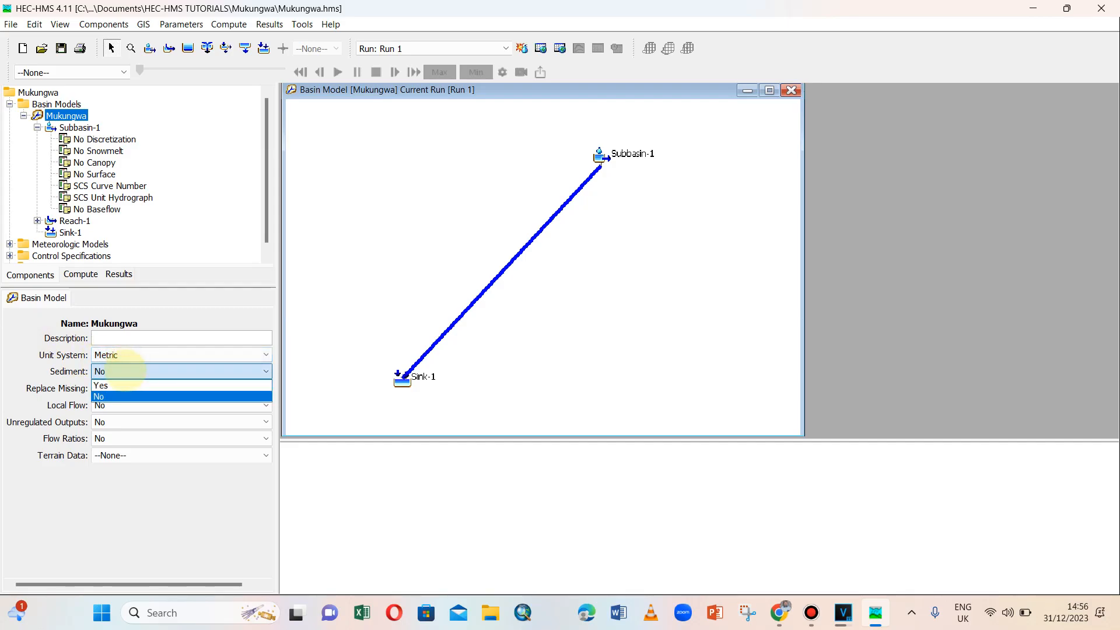
click(125, 371)
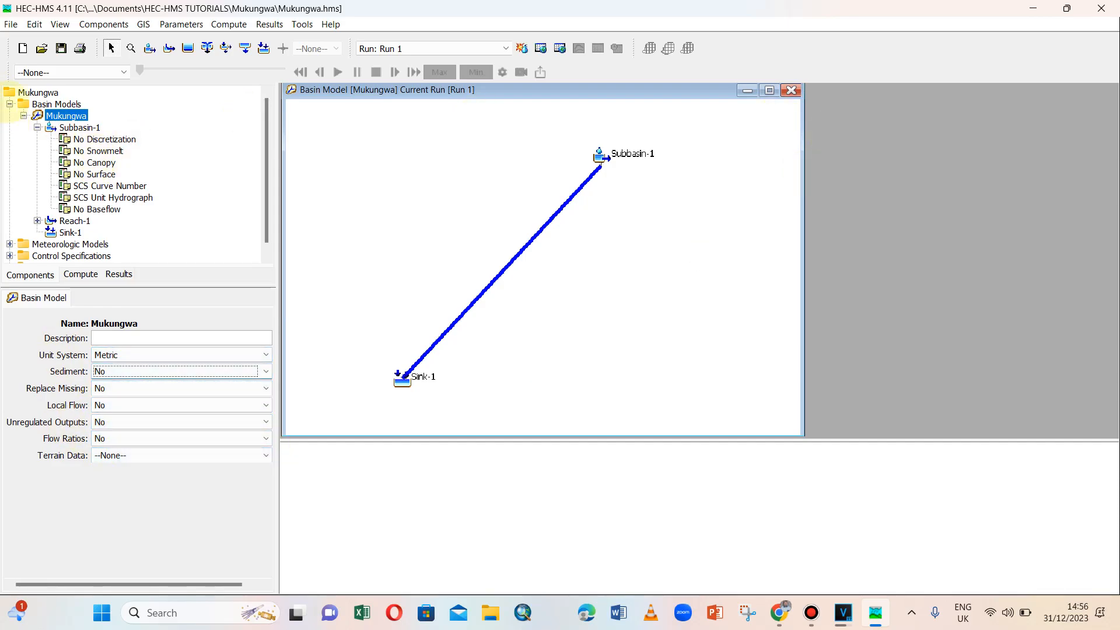
click(9, 104)
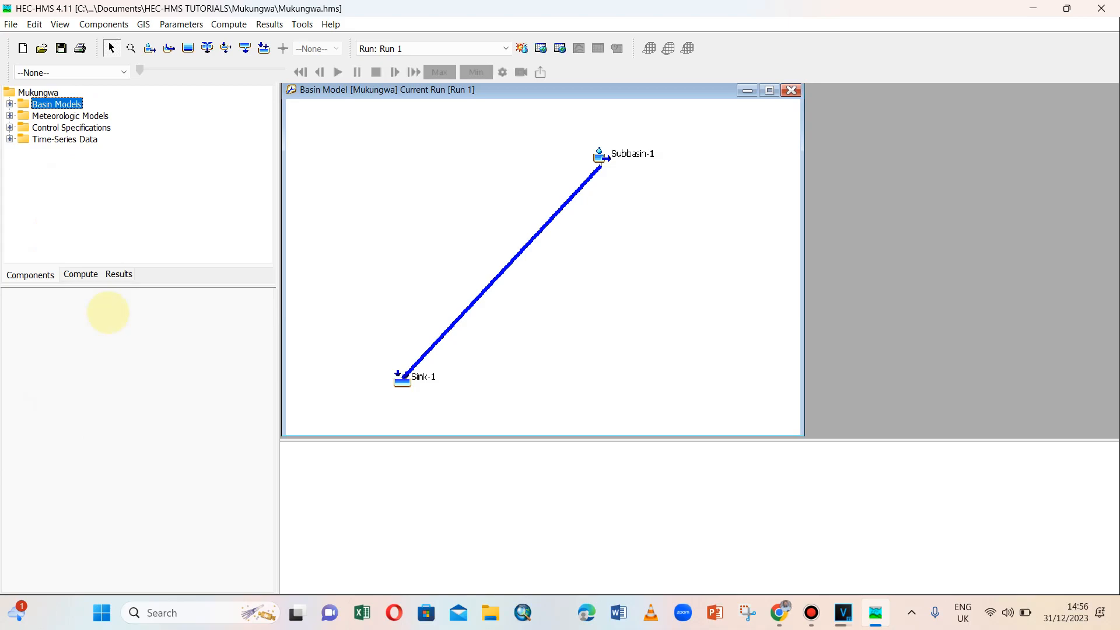
- Inspect the settings of the Met 1 meteorologic model and the Control 1 control specifications, collapsing each folder
click(9, 116)
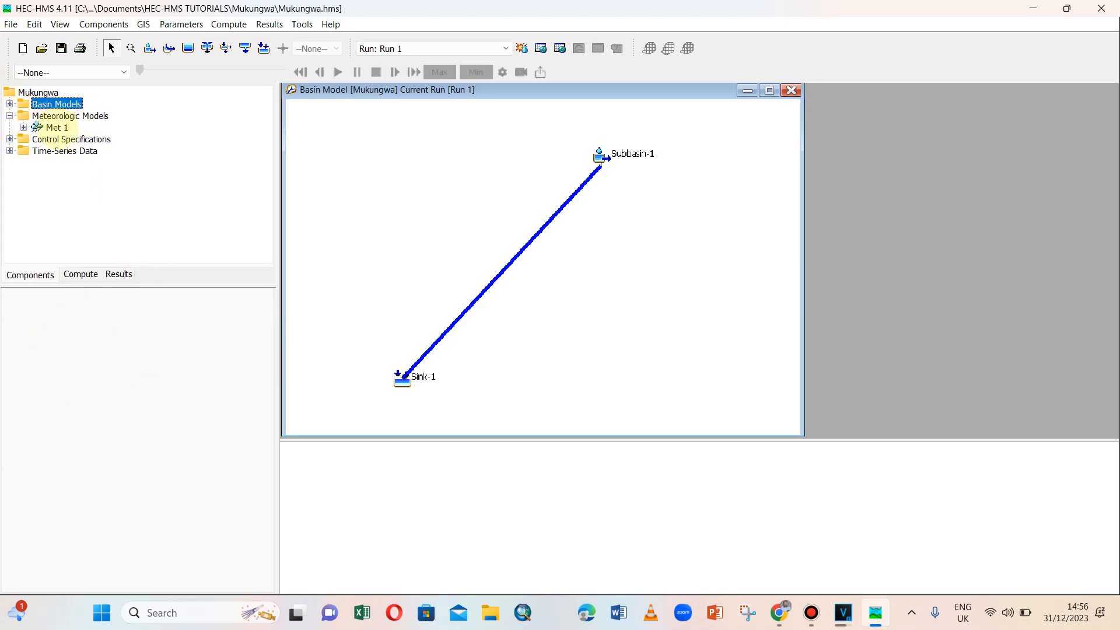
click(57, 127)
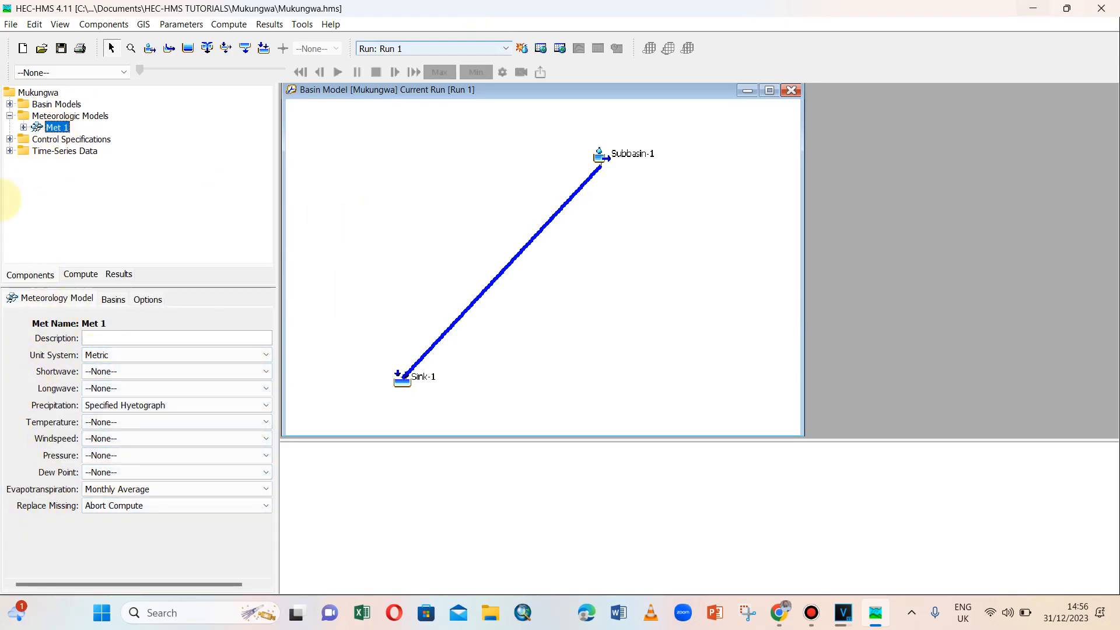
click(10, 115)
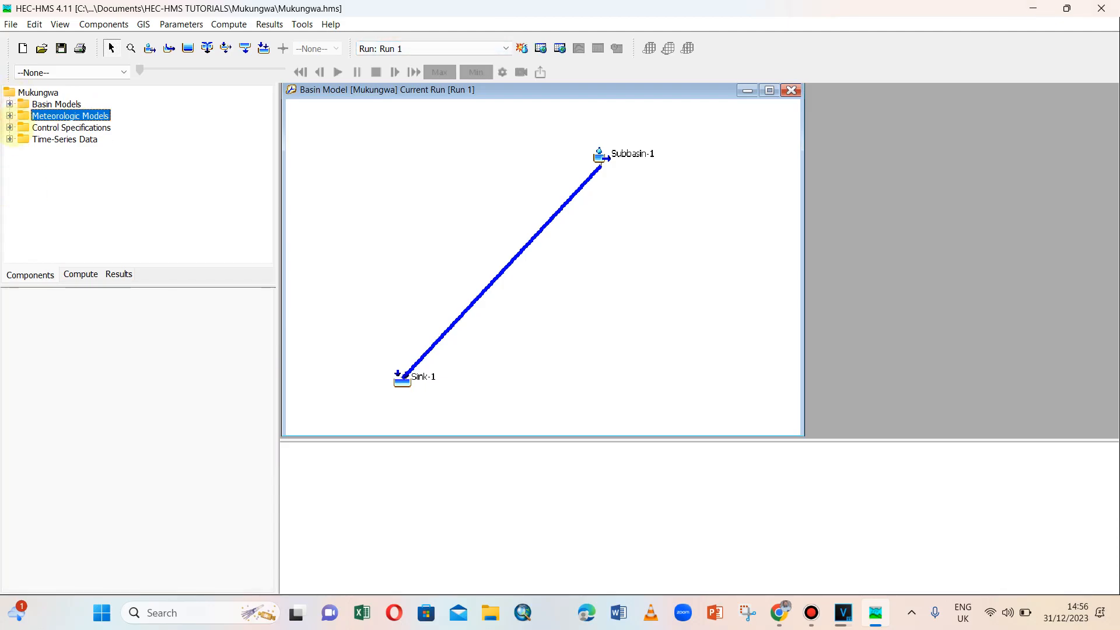
click(9, 127)
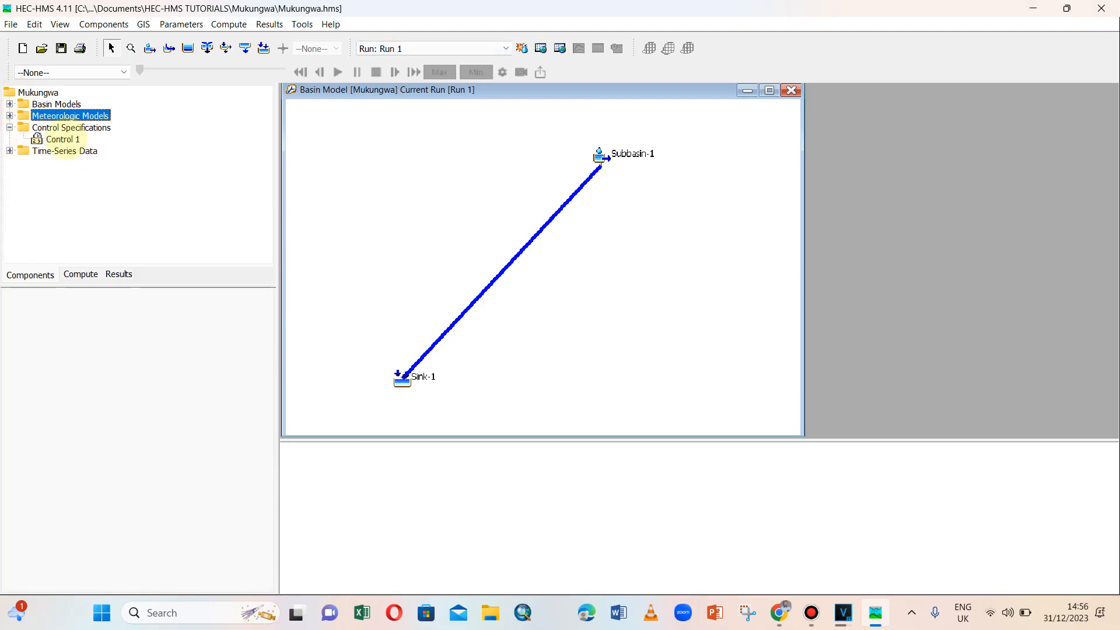
click(63, 139)
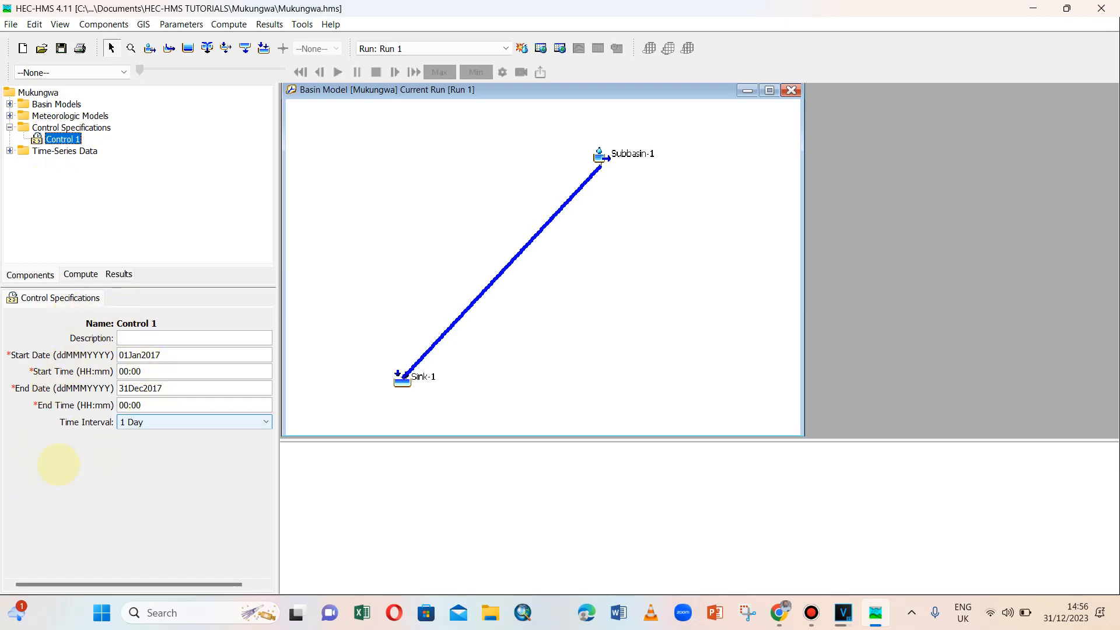
click(9, 127)
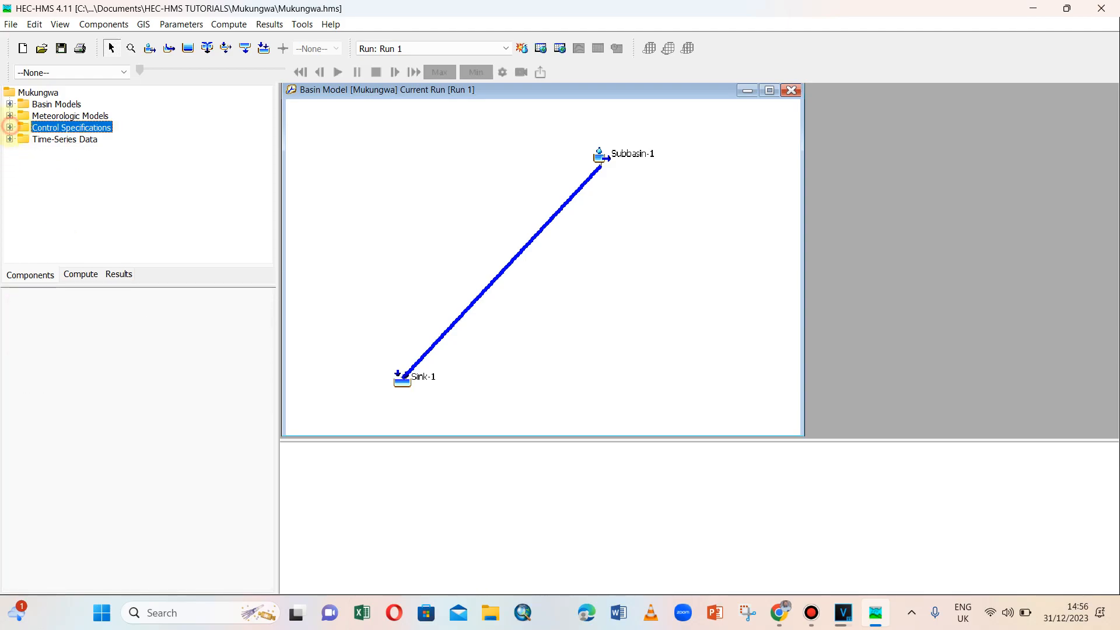
- Inspect the settings of precipitation gage Gage 1, and collapse the time-series data folder
click(9, 139)
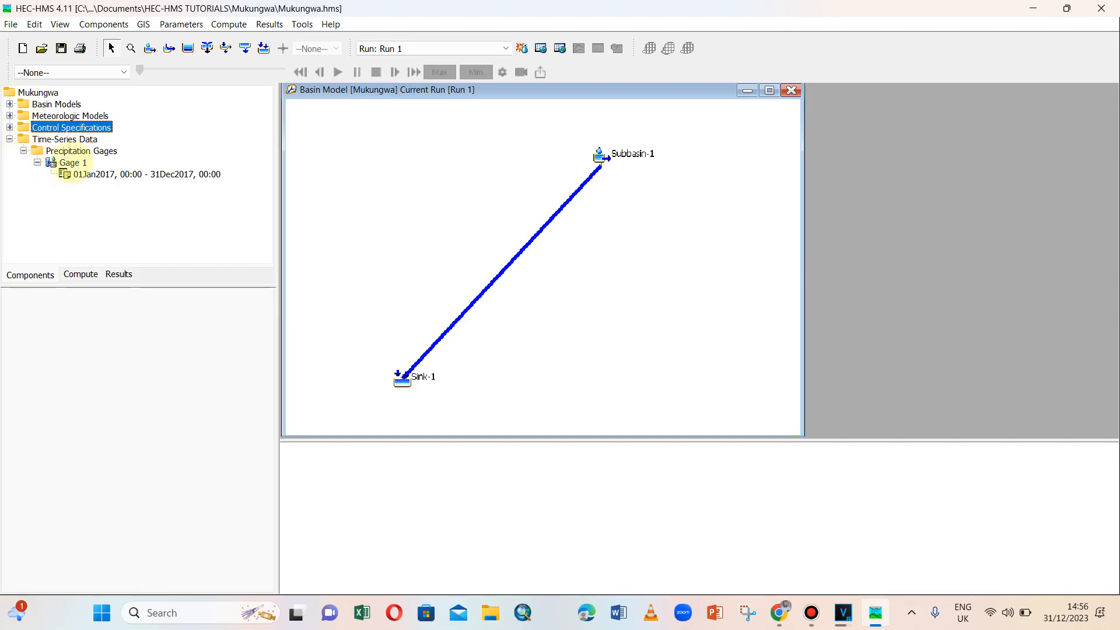
click(72, 163)
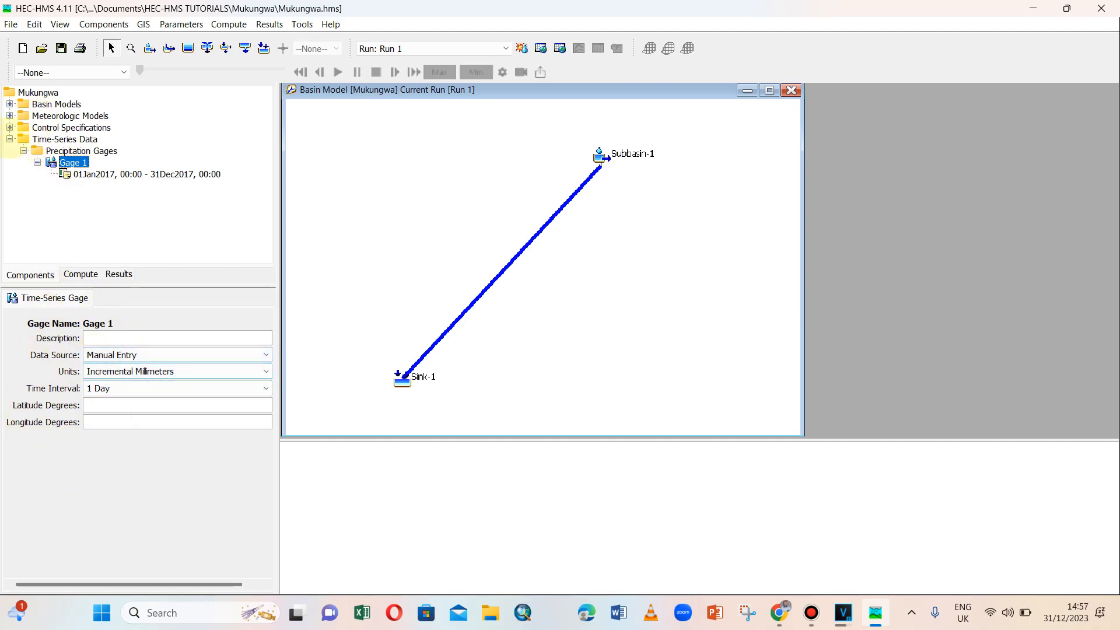
click(9, 138)
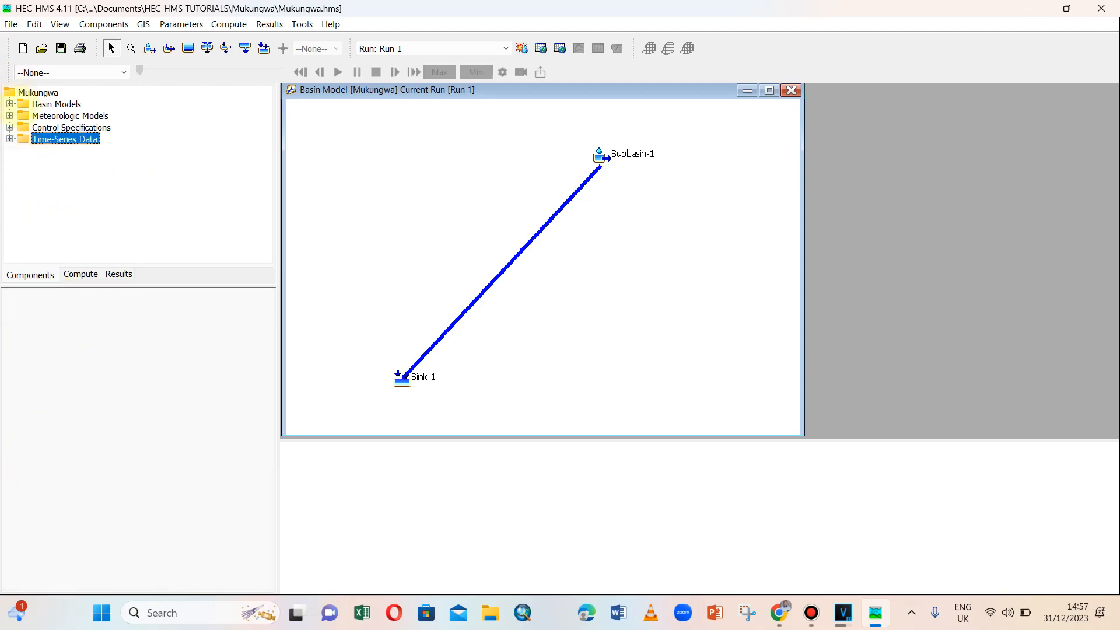
- Set the area of Subbasin-1 in the Mukungwa basin model to 5500 km2, and collapse the basin models folder
click(9, 104)
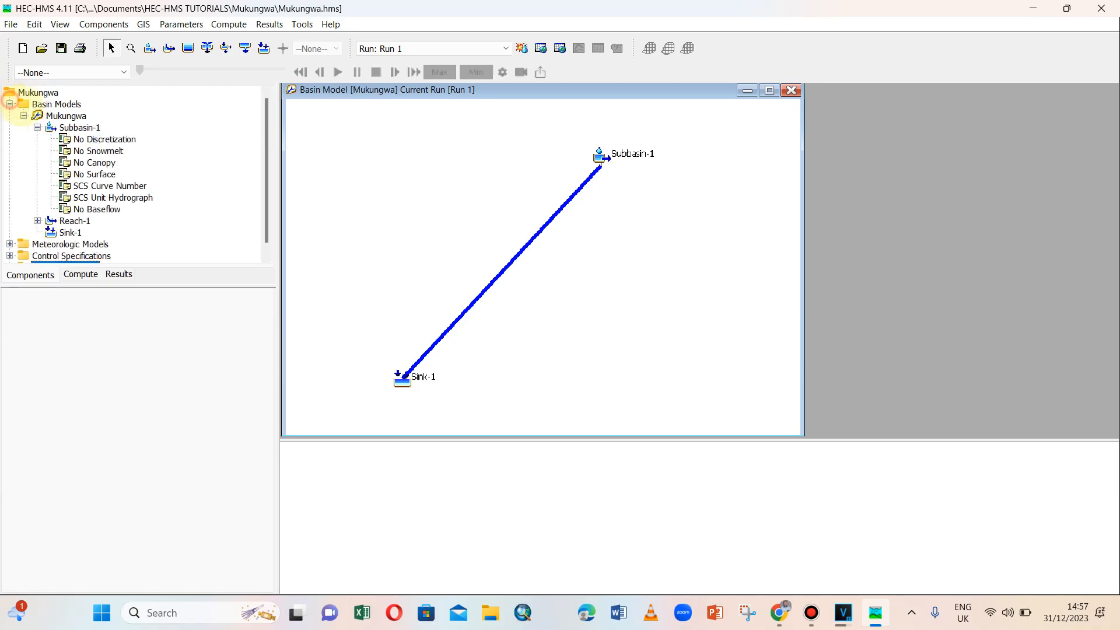
click(57, 116)
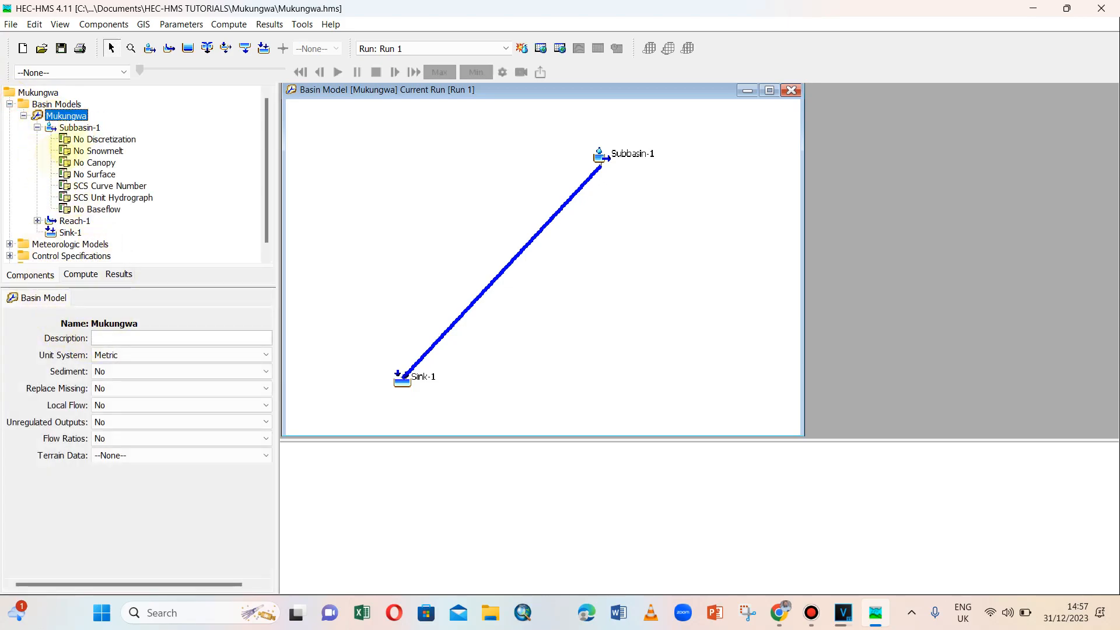
click(80, 126)
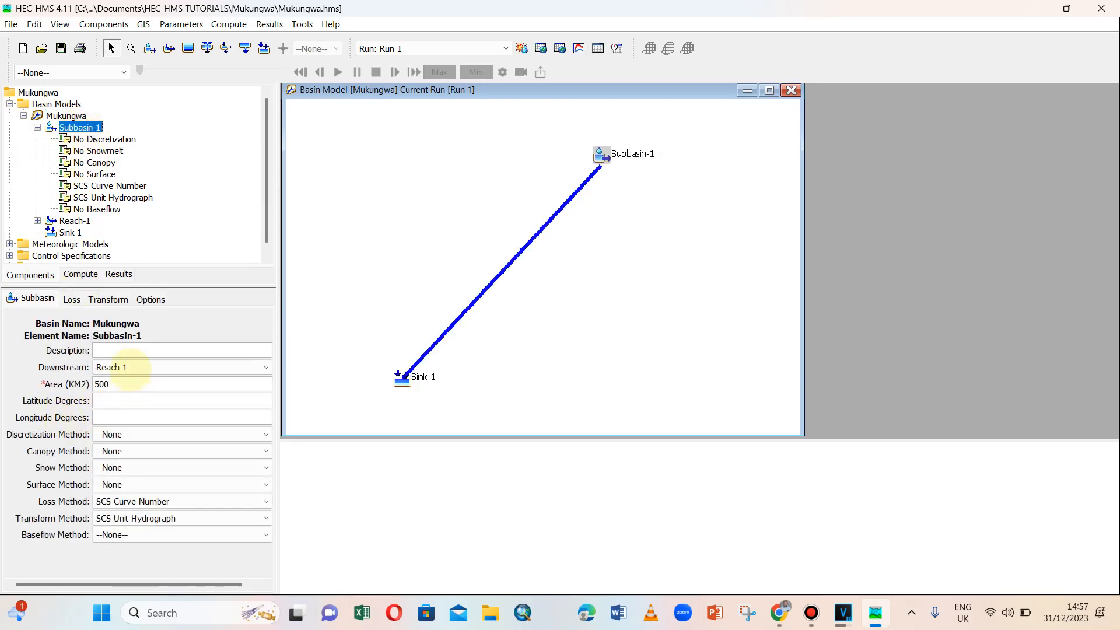
click(112, 387)
double_click(113, 386)
text(3)
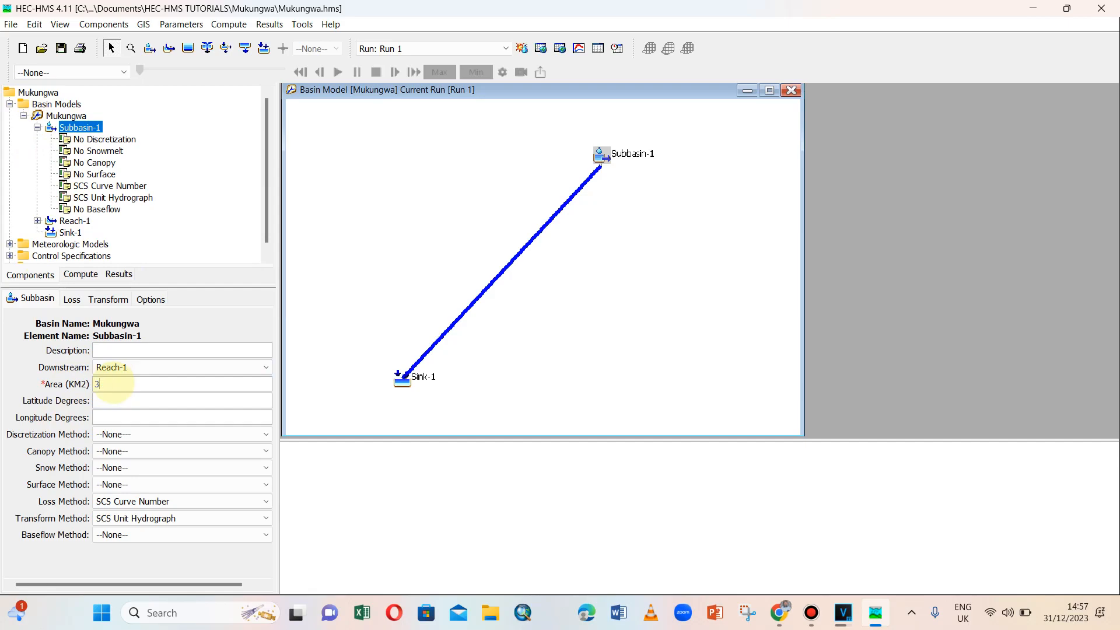
text(00)
key(BackSpace)
key(BackSpace)
key(BackSpace)
text(5500)
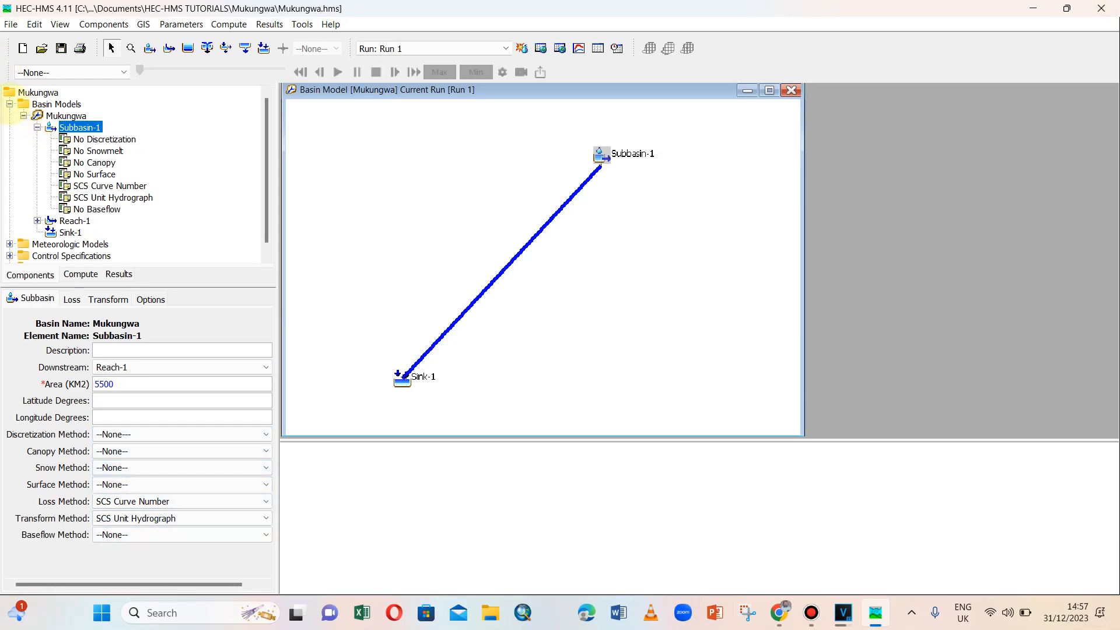
click(9, 103)
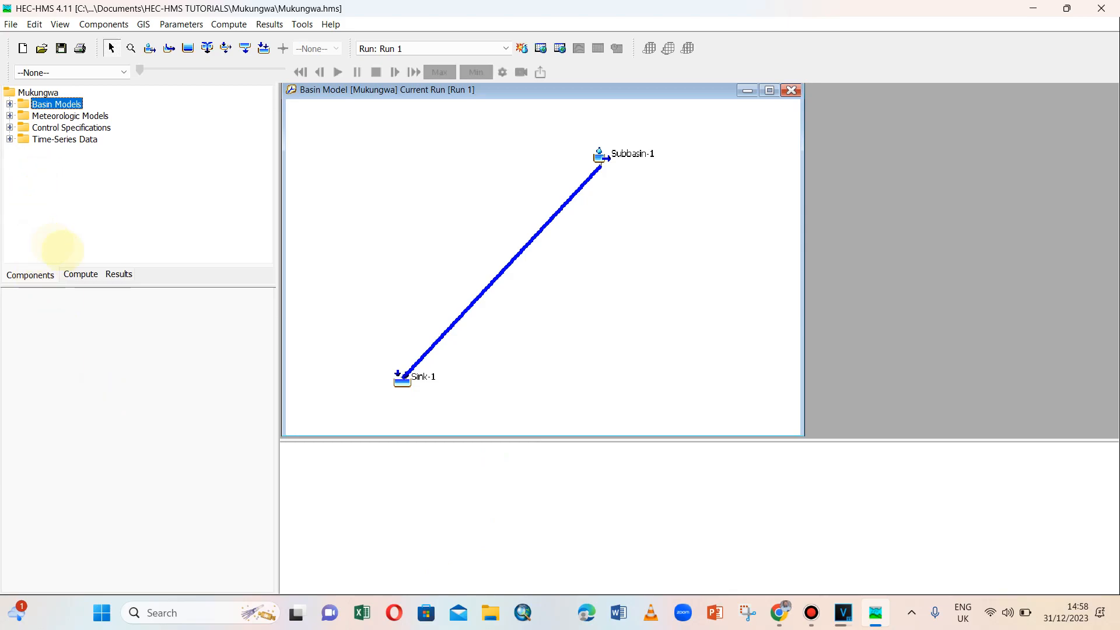
- Compute simulation run Run 1
click(77, 275)
click(55, 116)
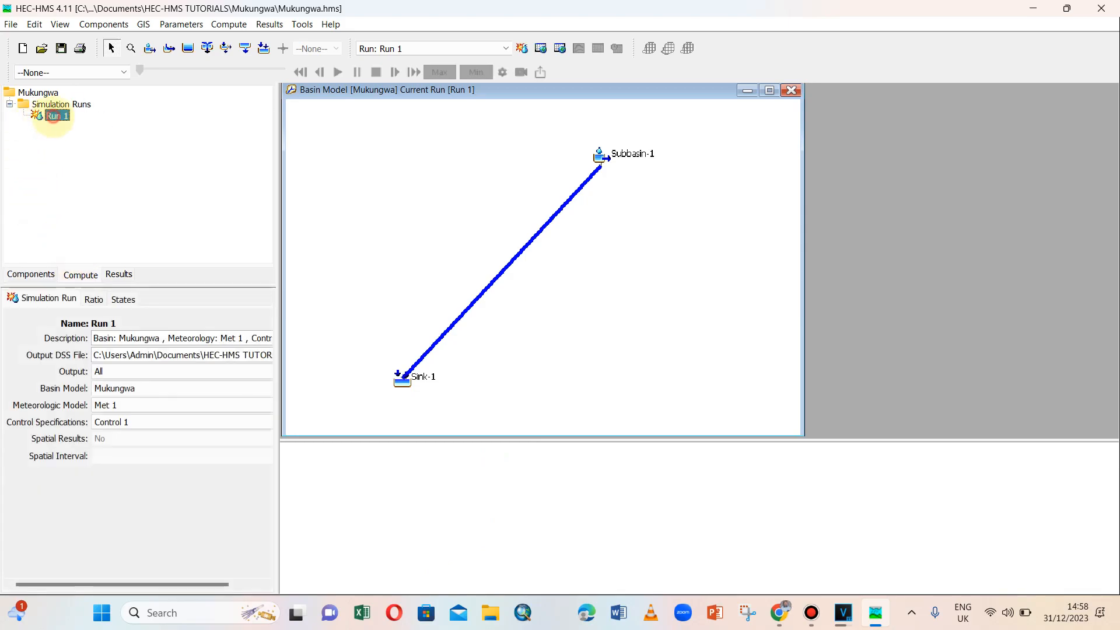
right_click(54, 116)
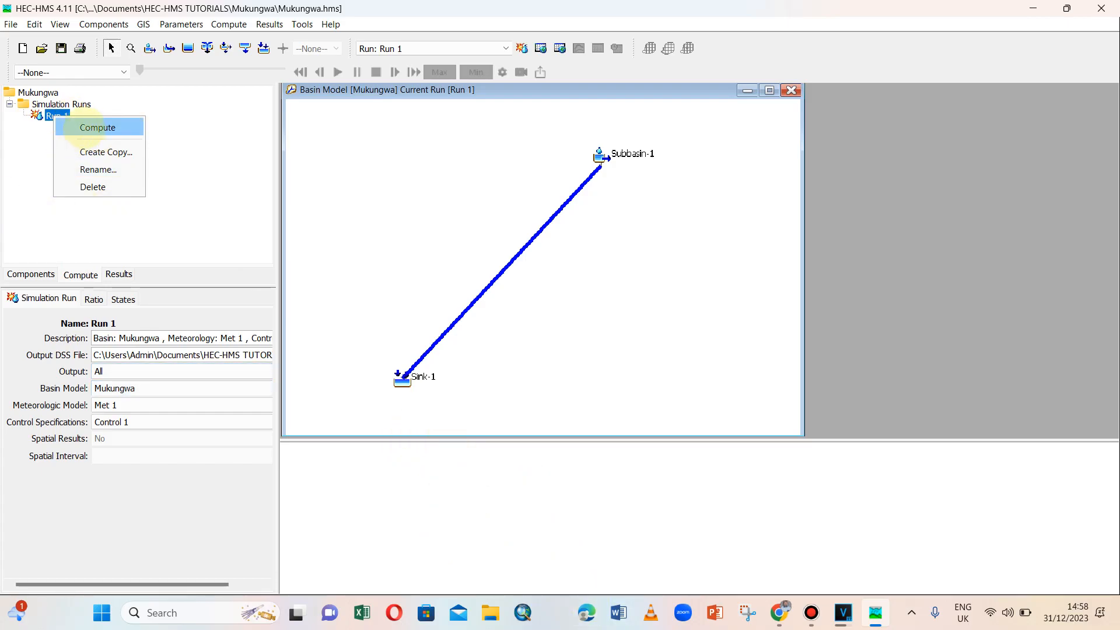
click(83, 127)
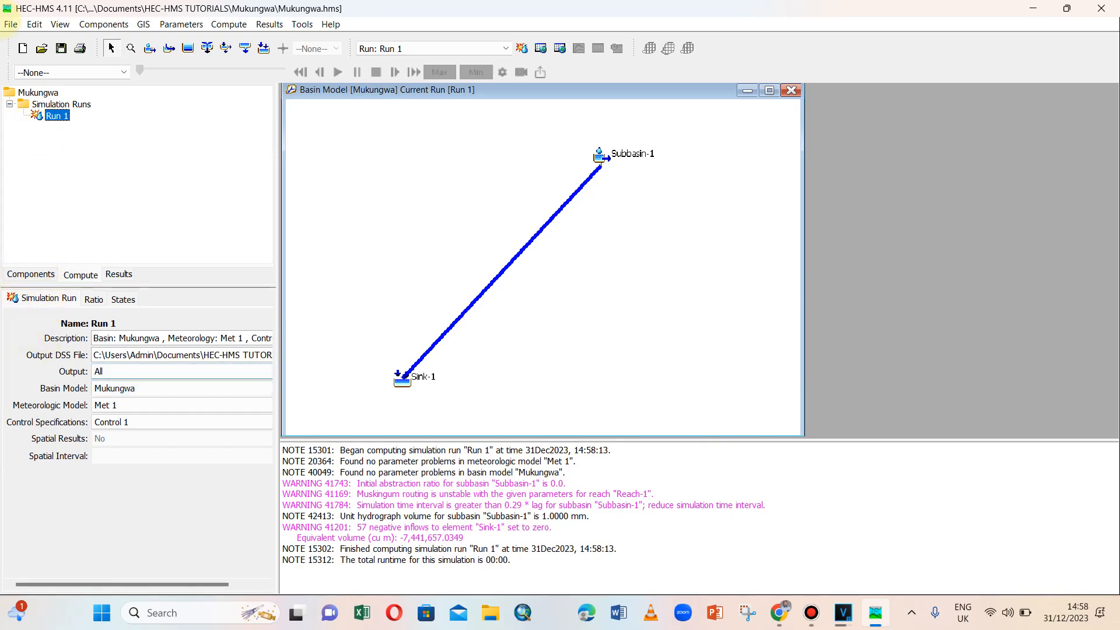
- Clear the area value of Subbasin-1 in the Mukungwa basin model
click(31, 274)
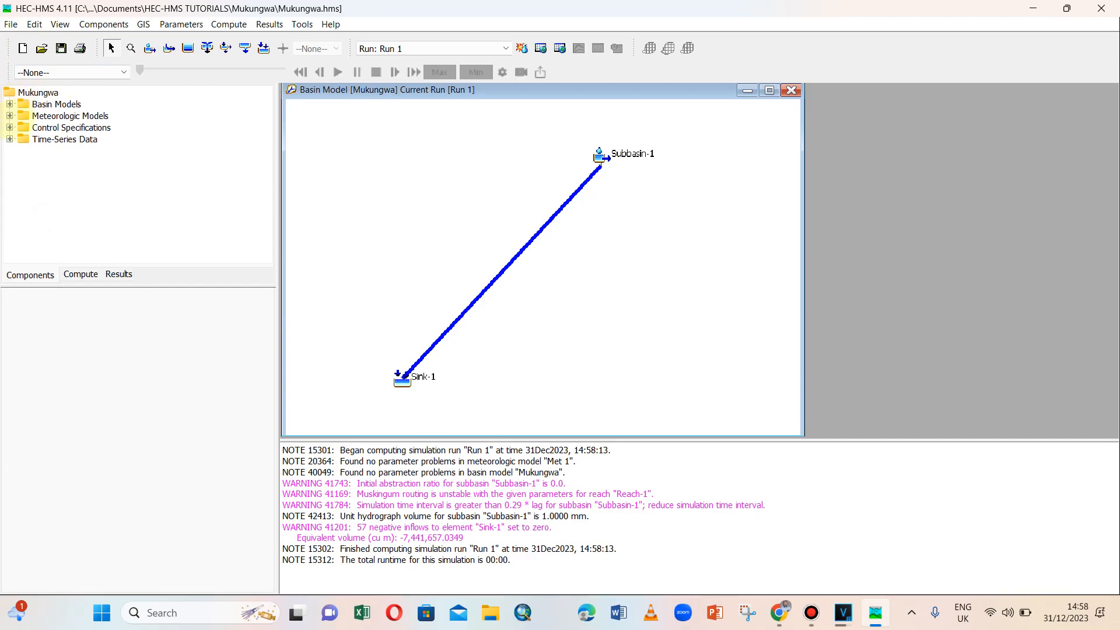
click(9, 104)
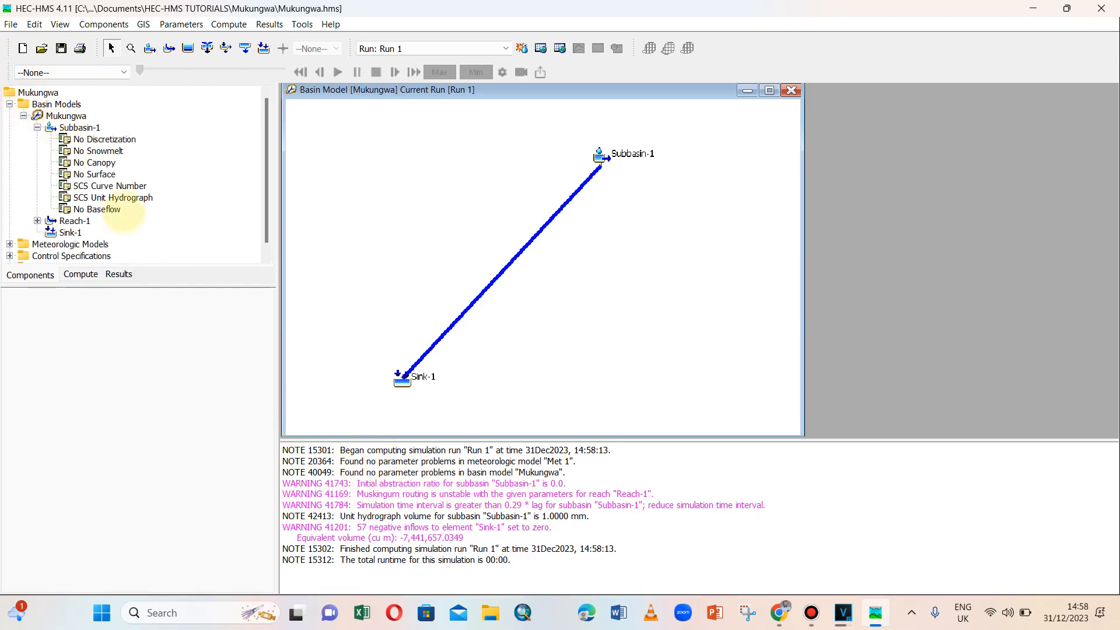
click(65, 115)
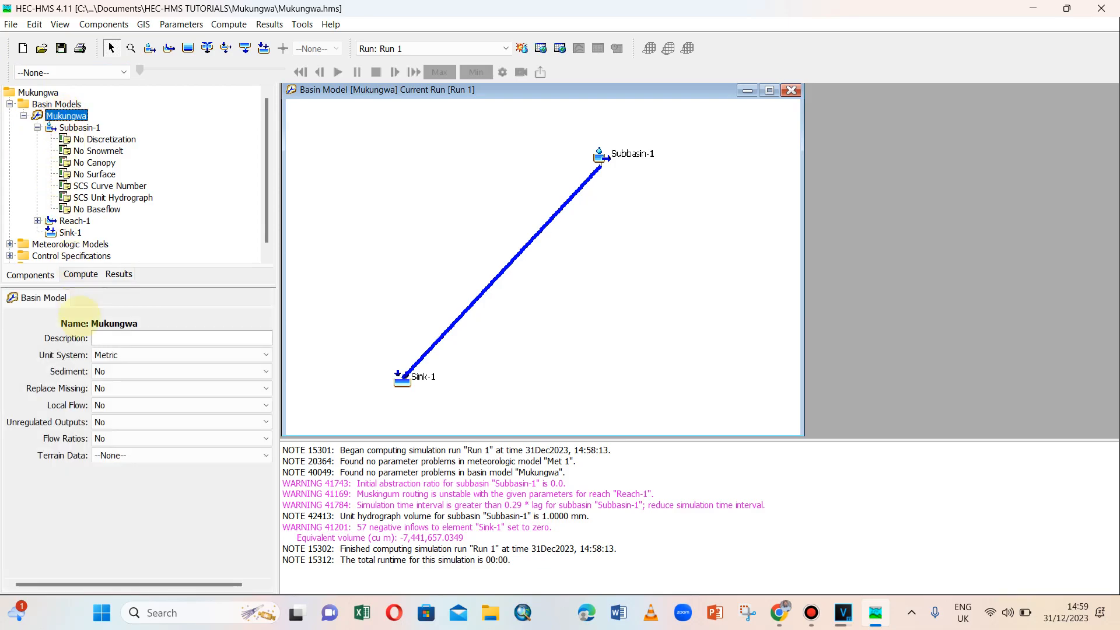
click(79, 127)
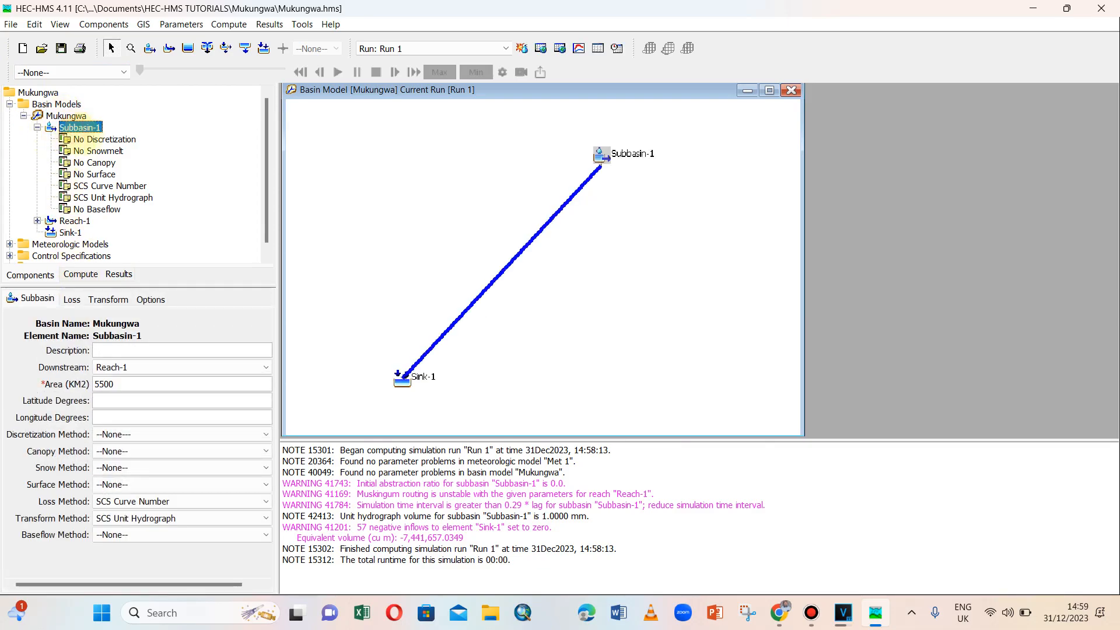
drag(117, 385, 65, 373)
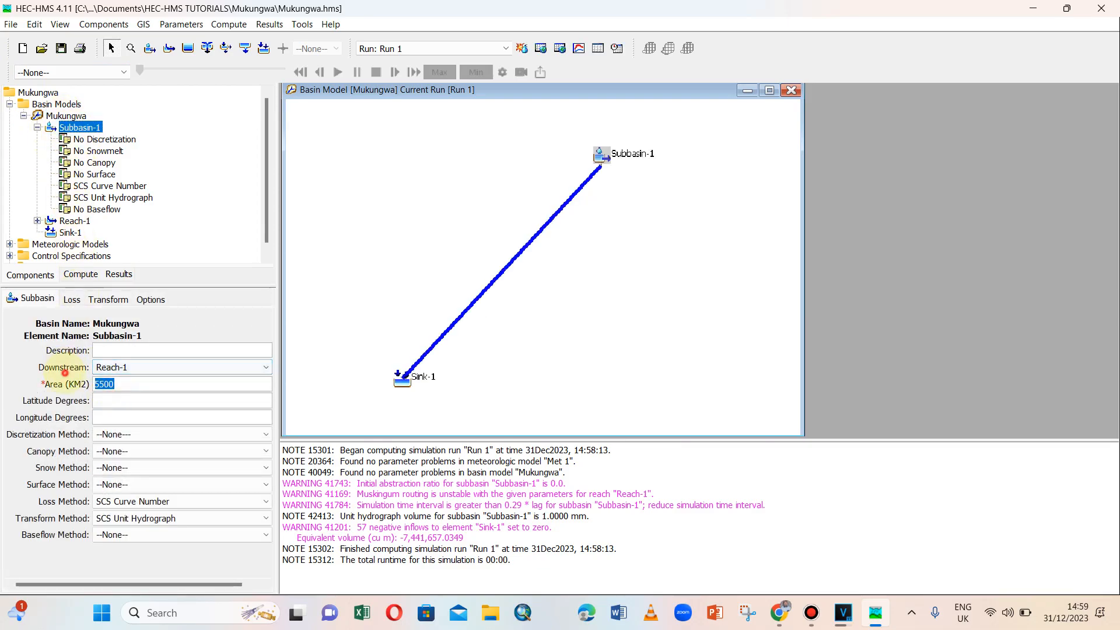
key(BackSpace)
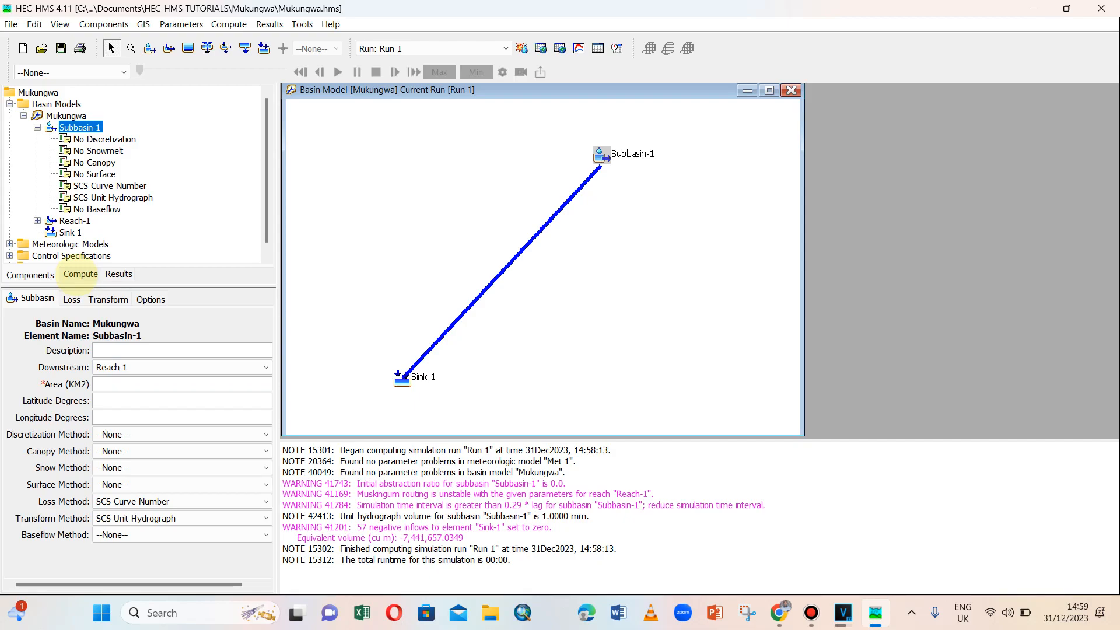
- Try to compute simulation run Run 1 without a subbasin area, and dismiss the progress window
click(81, 274)
click(56, 116)
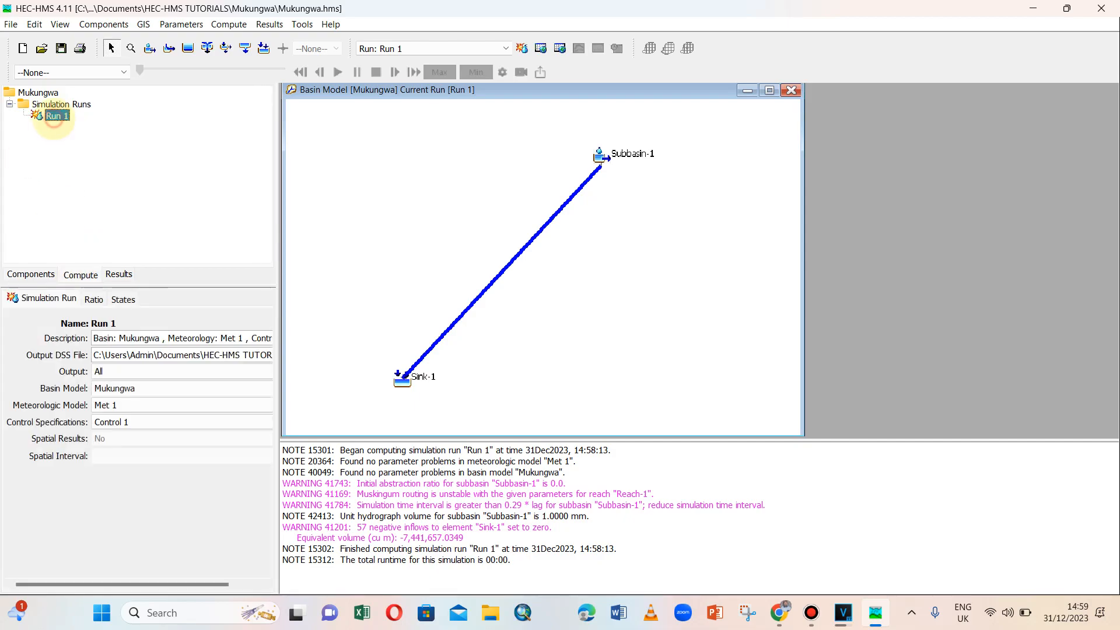
right_click(55, 118)
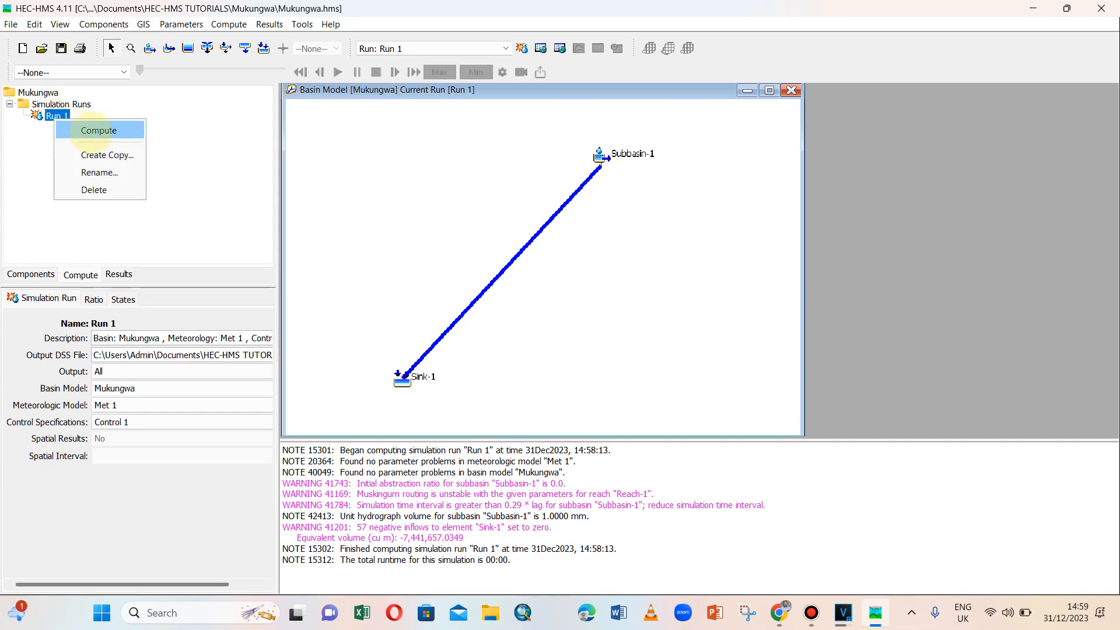
click(96, 130)
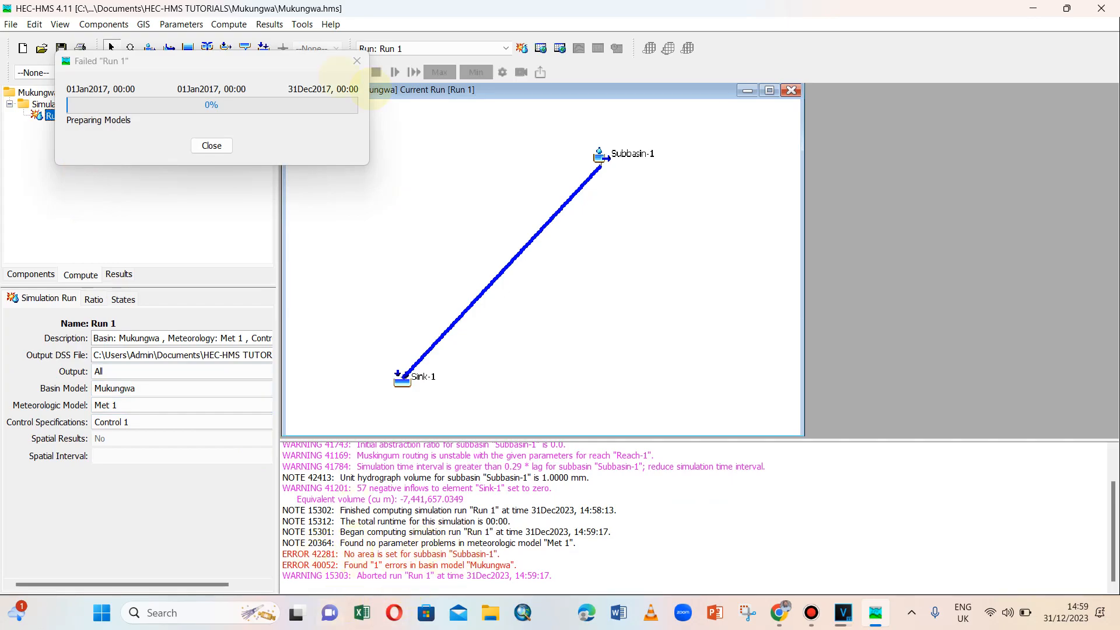
click(357, 61)
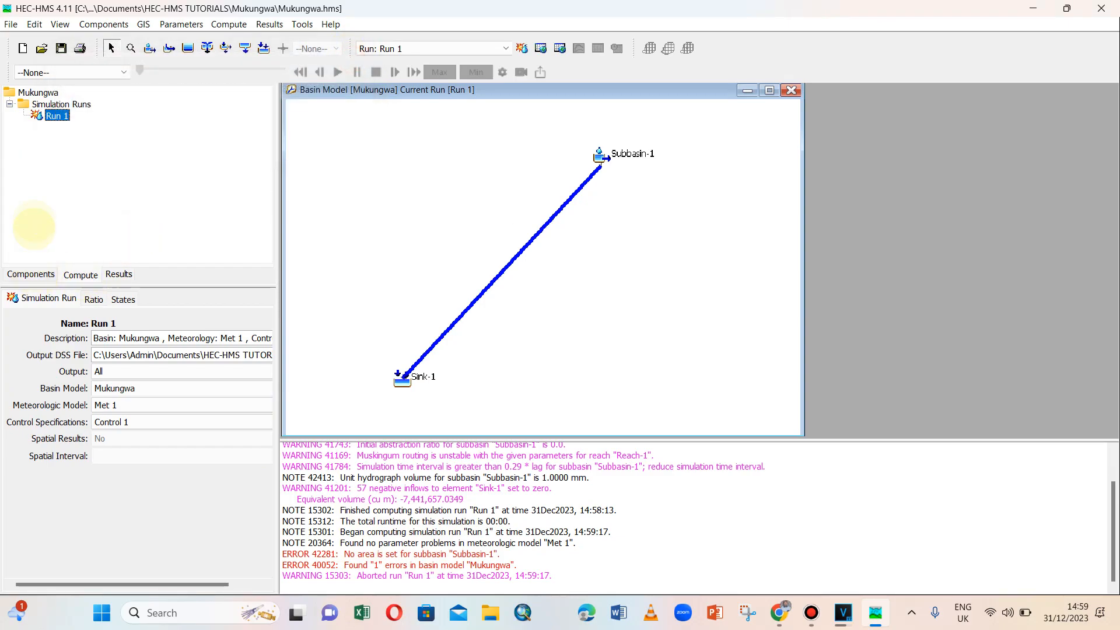
- Set the area of Subbasin-1 in the Mukungwa basin model to 500 km2
click(31, 274)
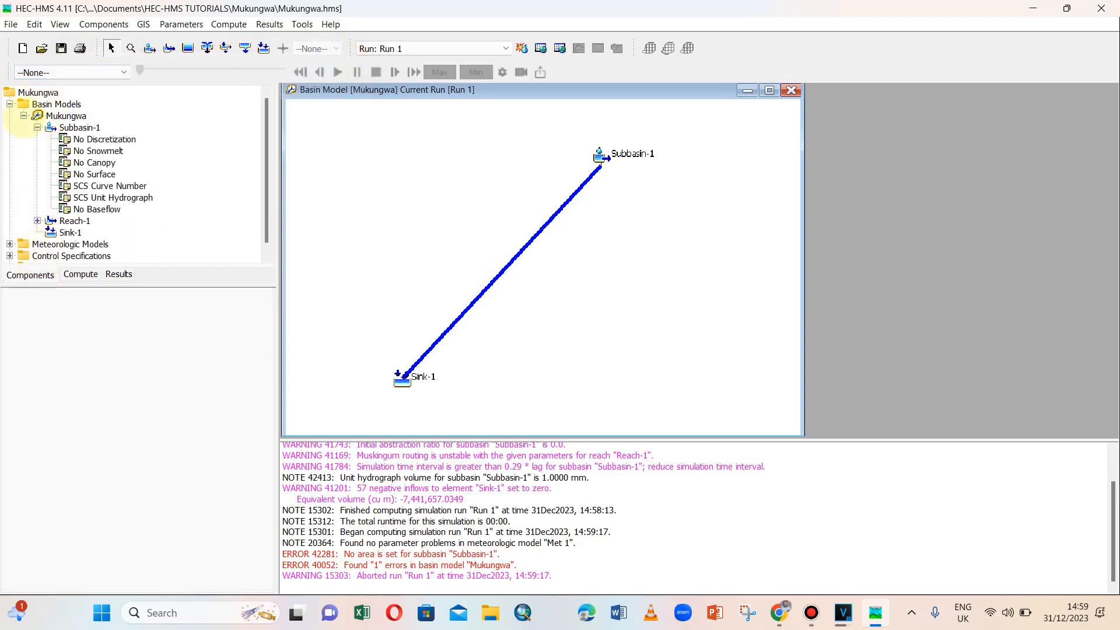
click(58, 116)
click(80, 127)
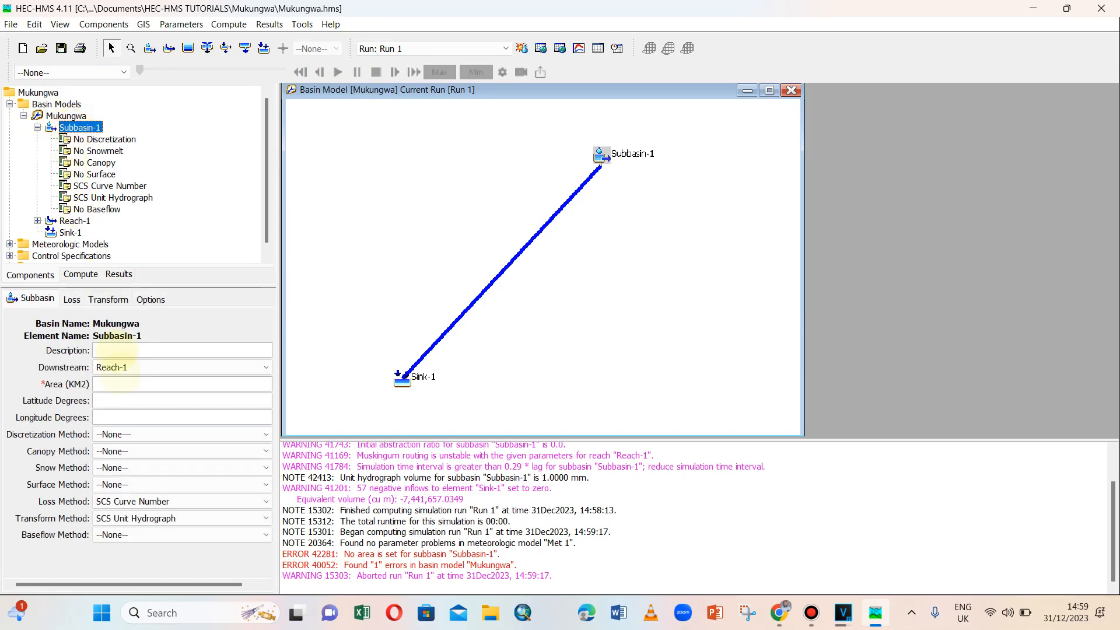
click(183, 384)
text(500)
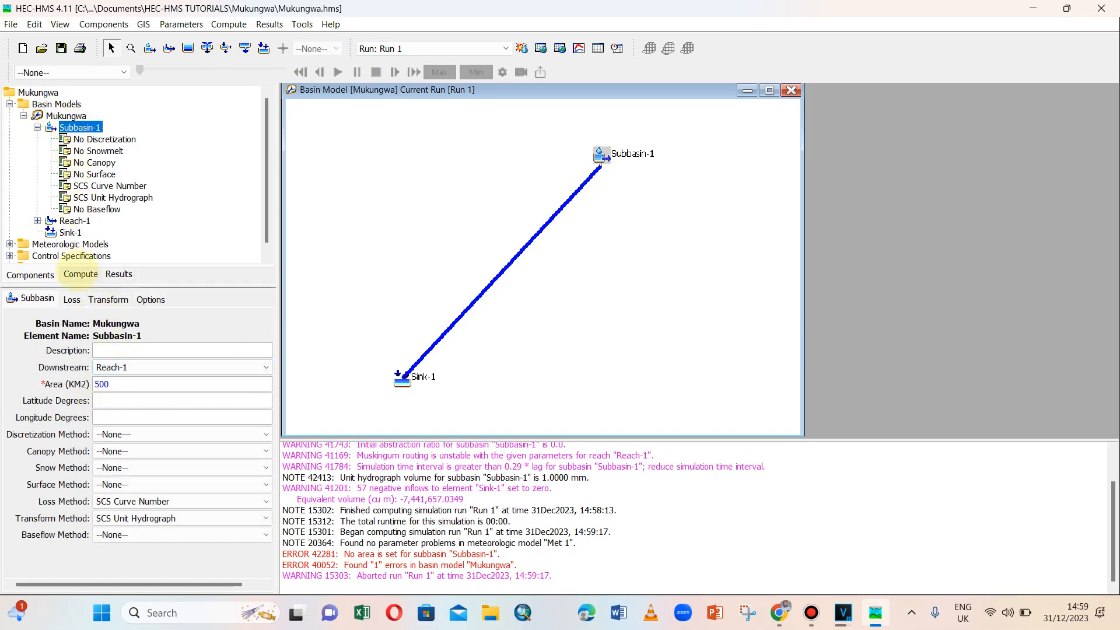
- Compute simulation run Run 1 with the new subbasin area, and clear the message log
click(81, 275)
click(50, 117)
right_click(56, 115)
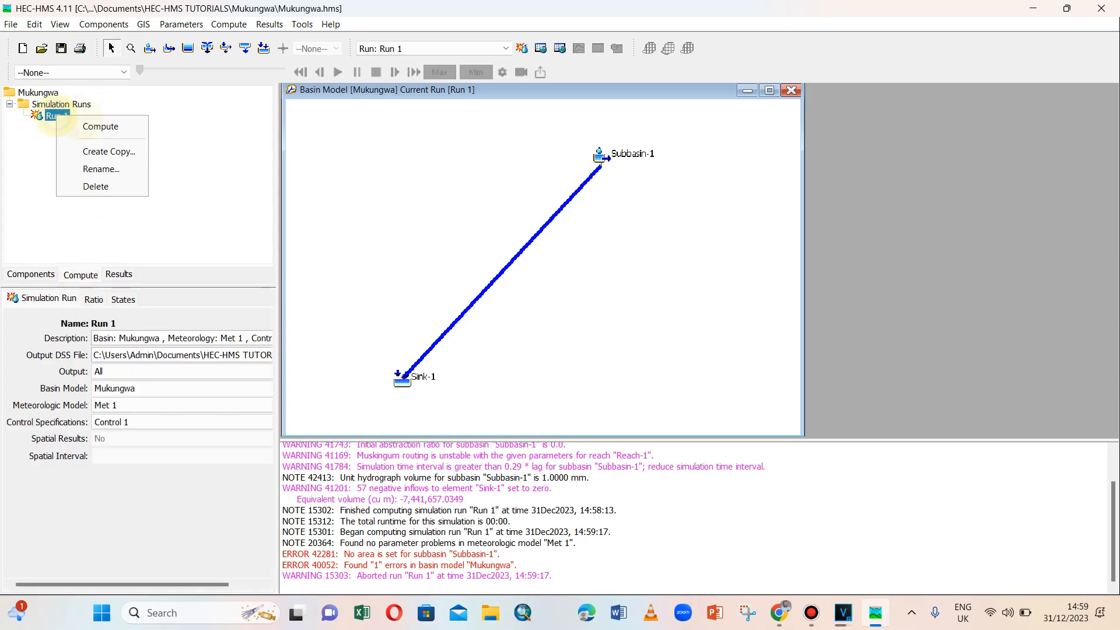
click(100, 124)
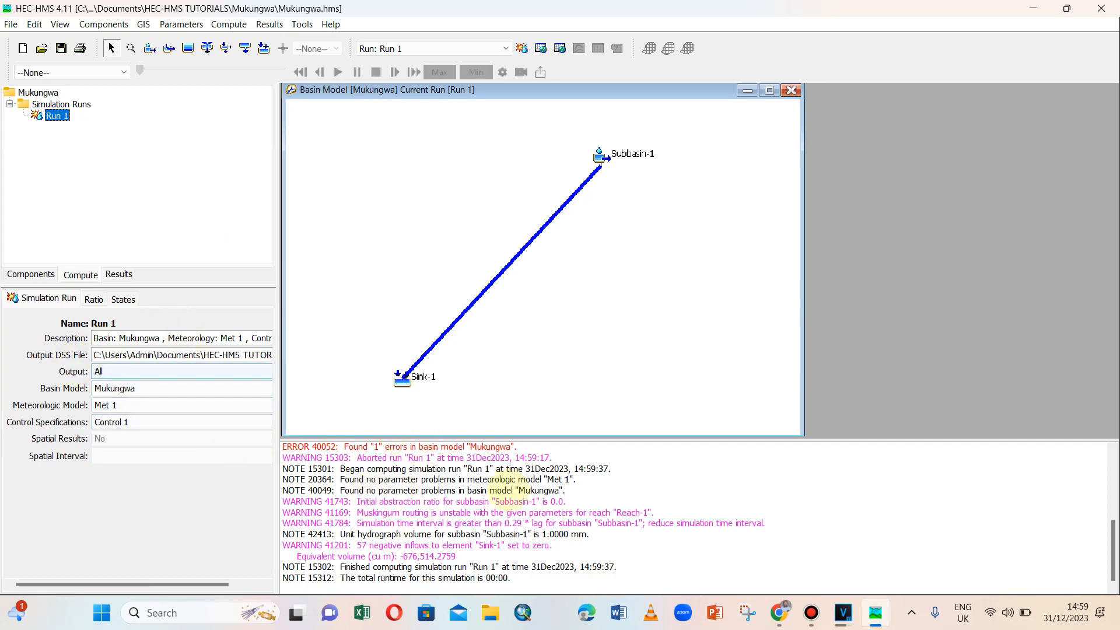
right_click(432, 486)
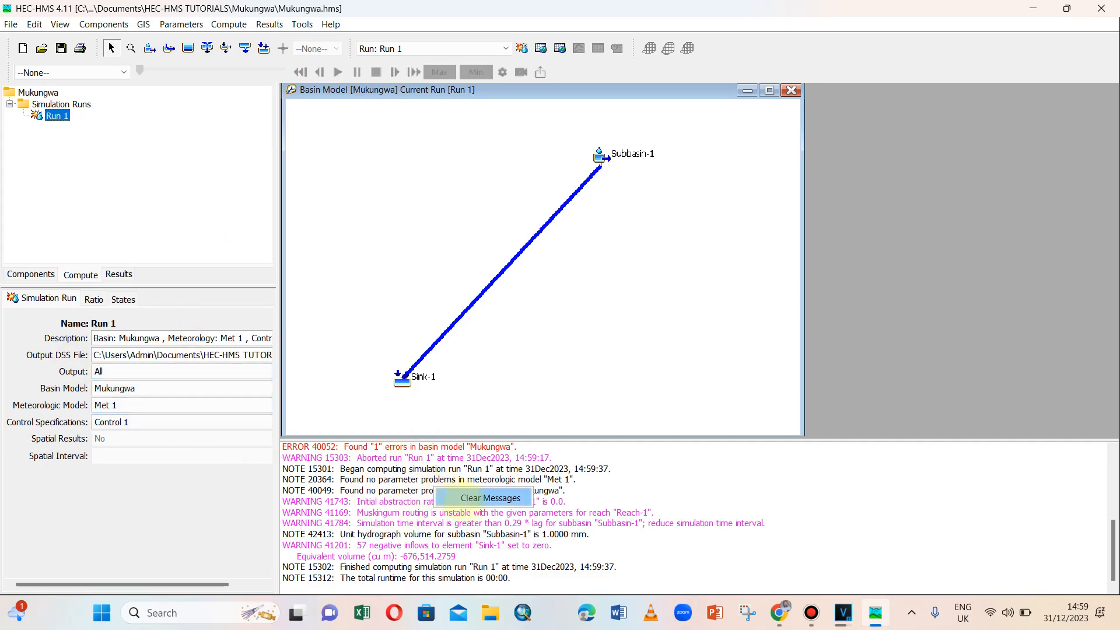
click(468, 501)
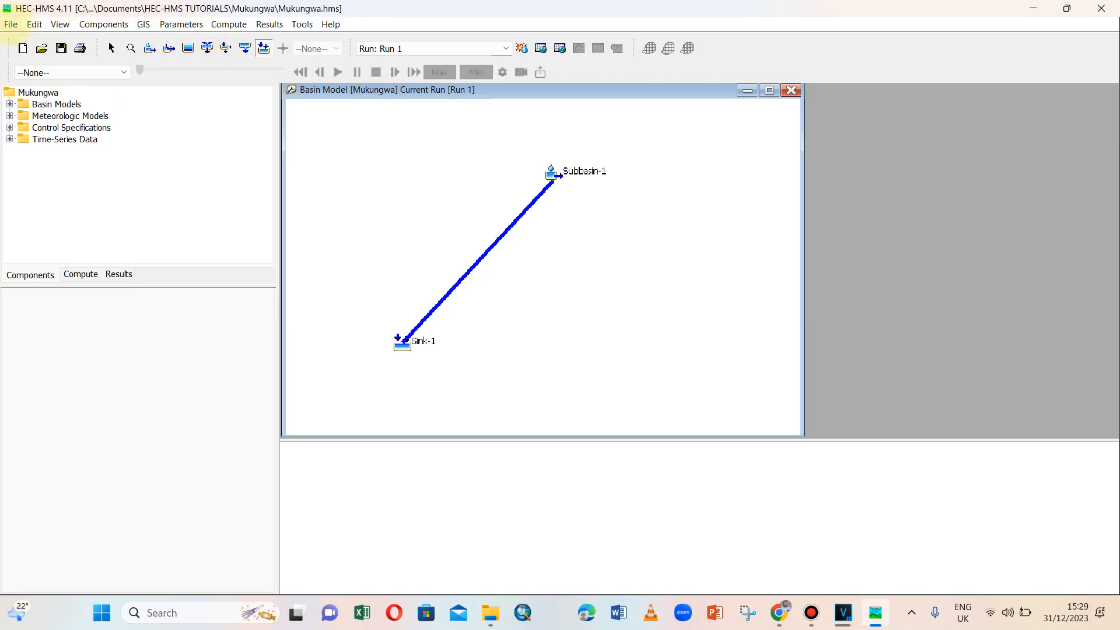
- Examine the available project file, import, component management and GIS commands
click(11, 23)
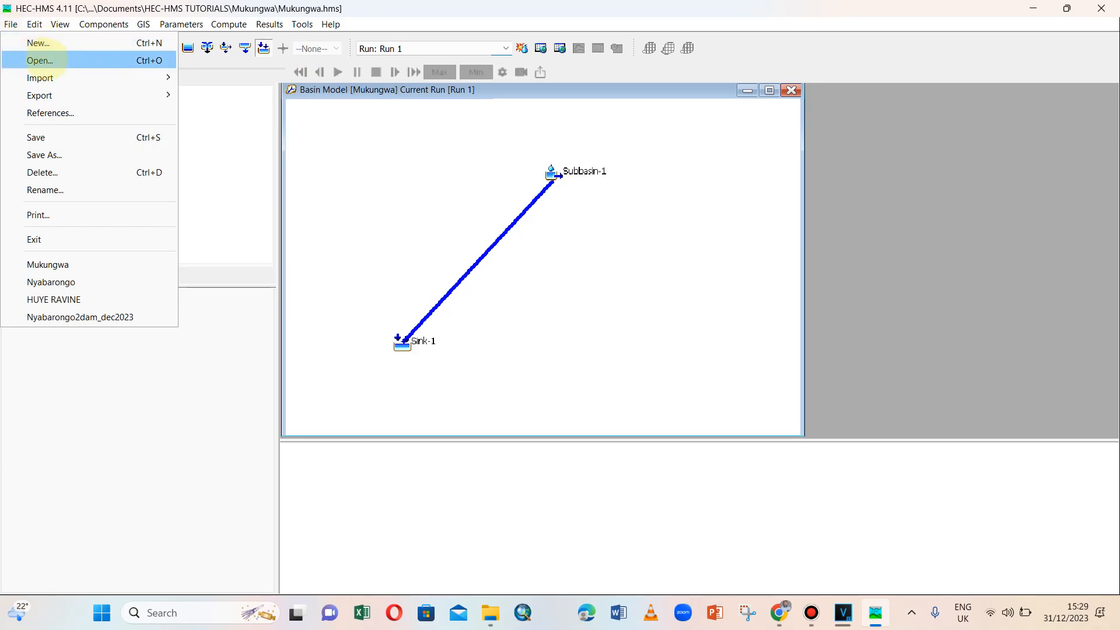
mouse_move(51, 74)
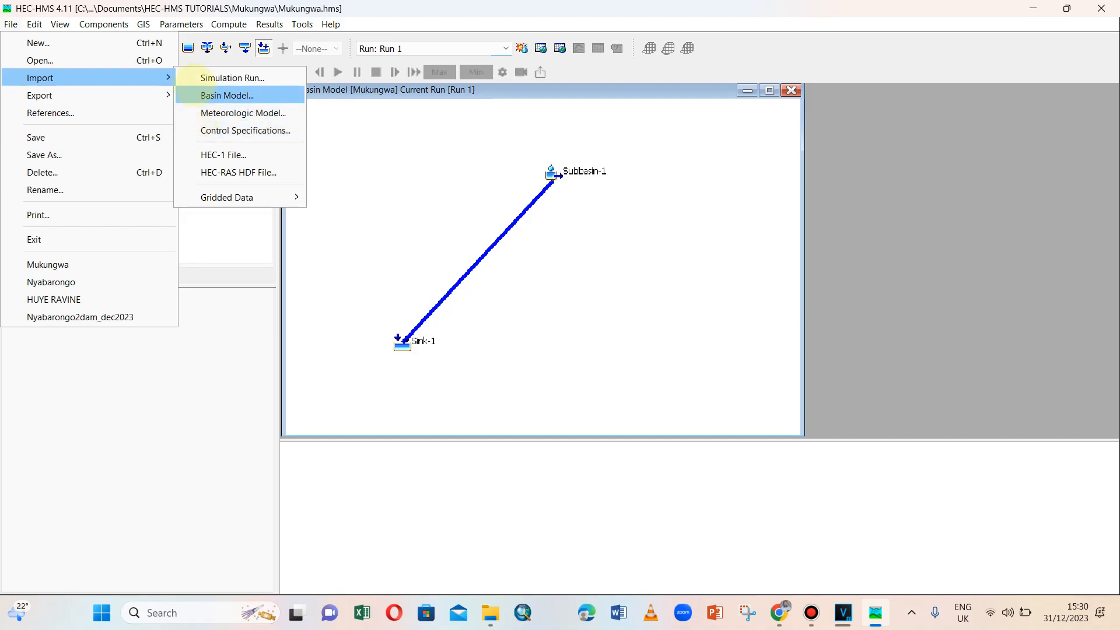
mouse_move(156, 96)
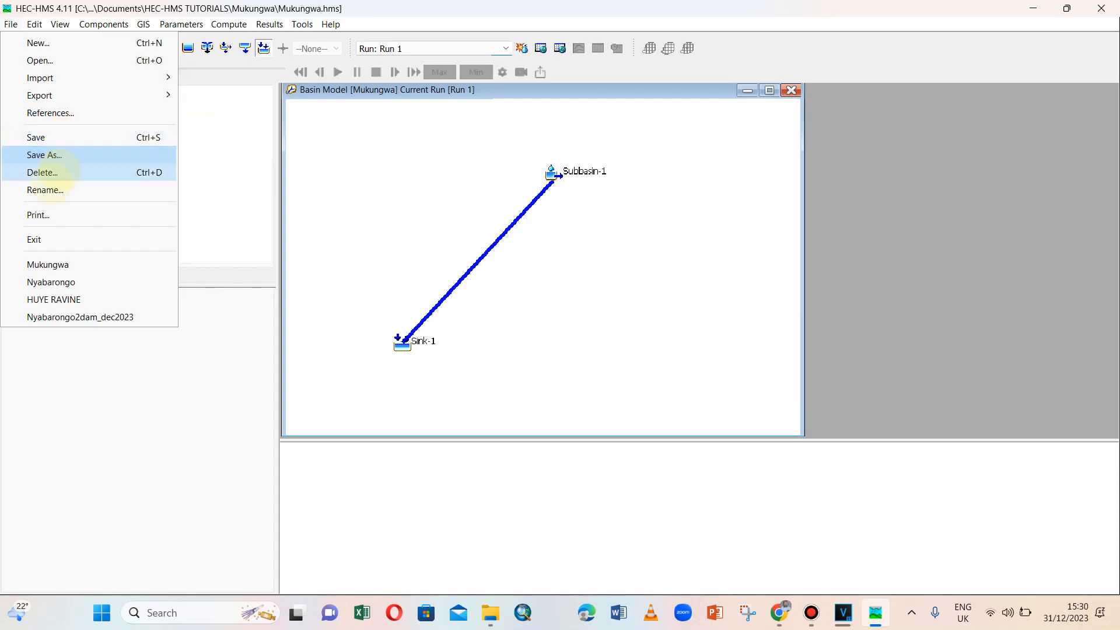
mouse_move(34, 24)
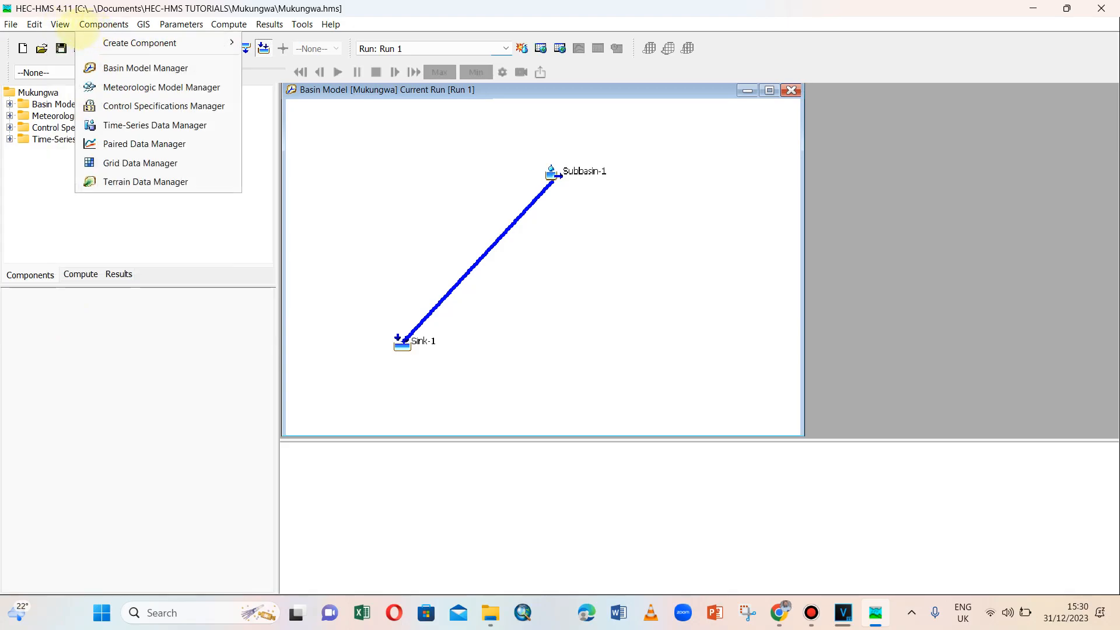
mouse_move(102, 26)
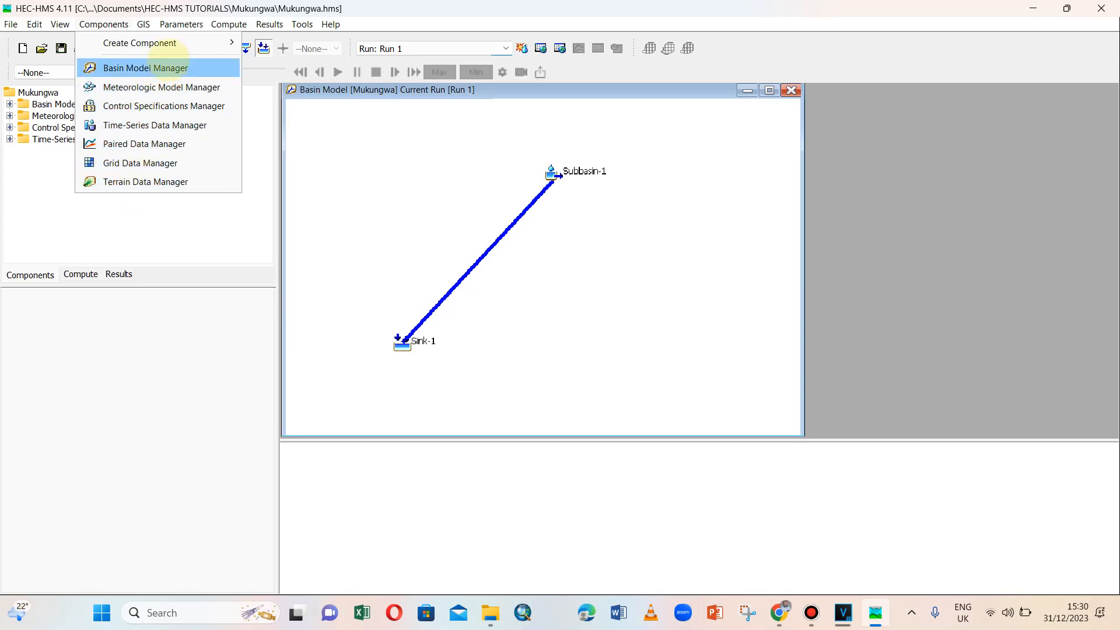
mouse_move(142, 22)
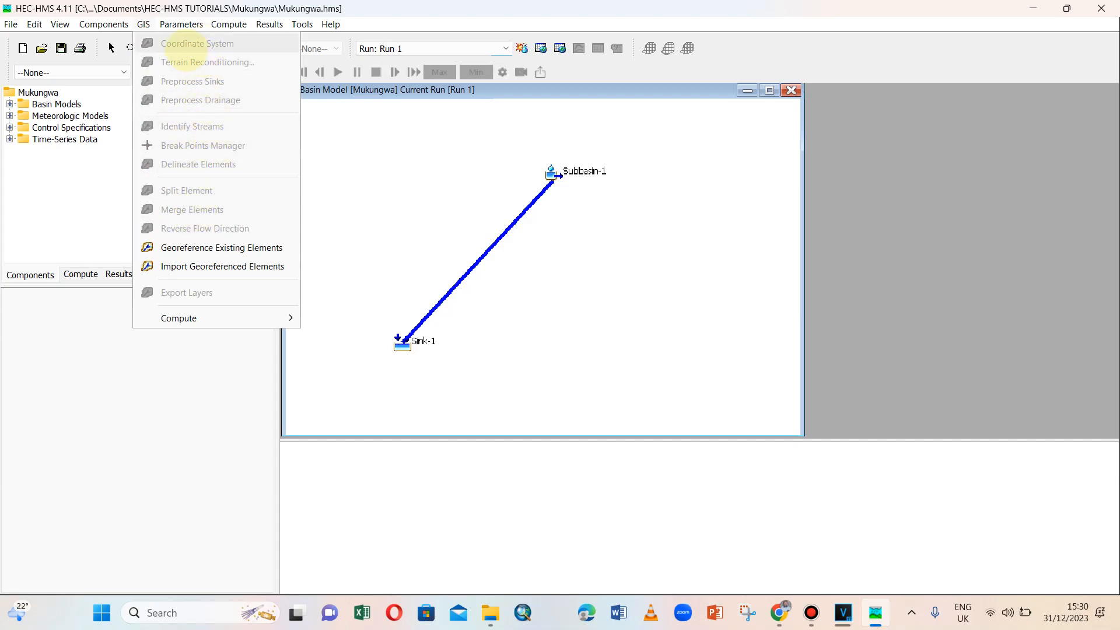
- Examine the available commands for subbasin parameters, computing runs and analyses, and help documentation
mouse_move(181, 27)
click(181, 25)
click(181, 24)
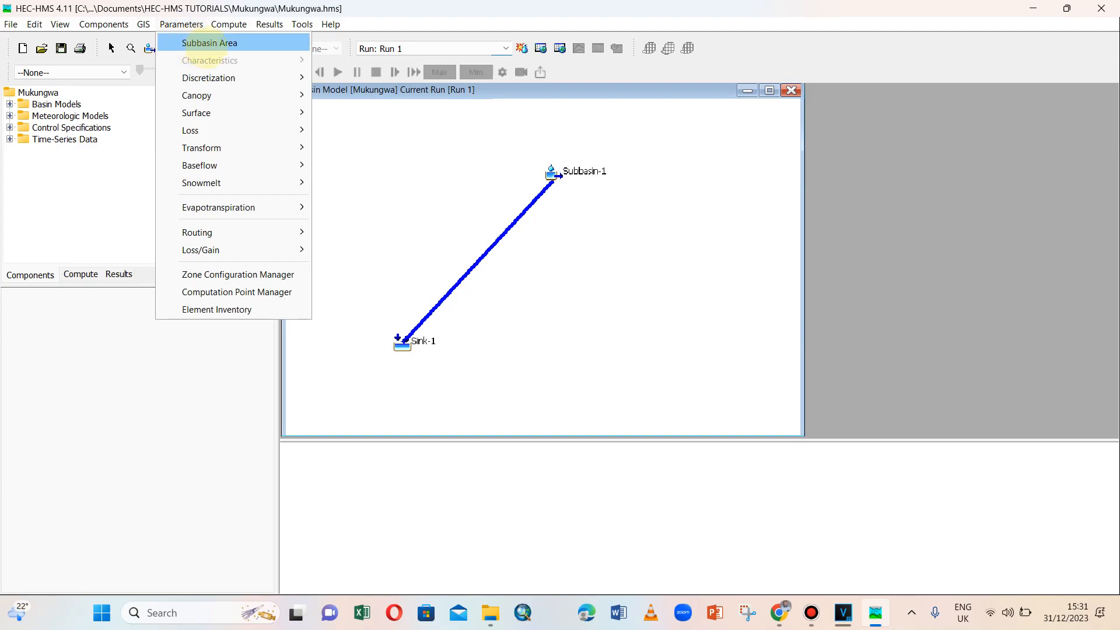
mouse_move(222, 24)
mouse_move(186, 23)
click(227, 24)
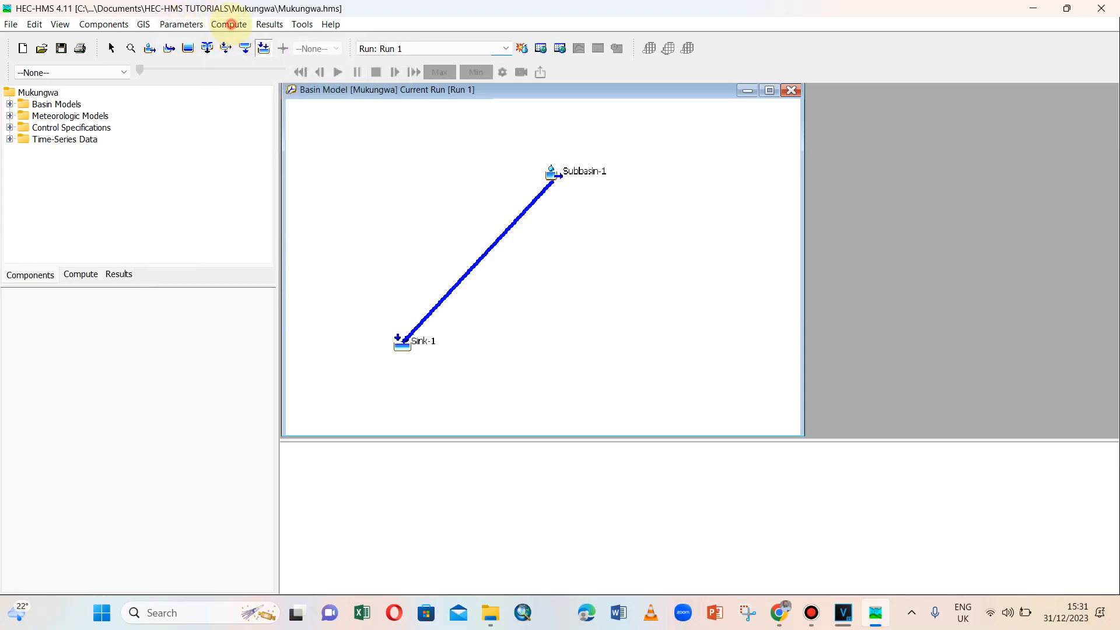
click(229, 24)
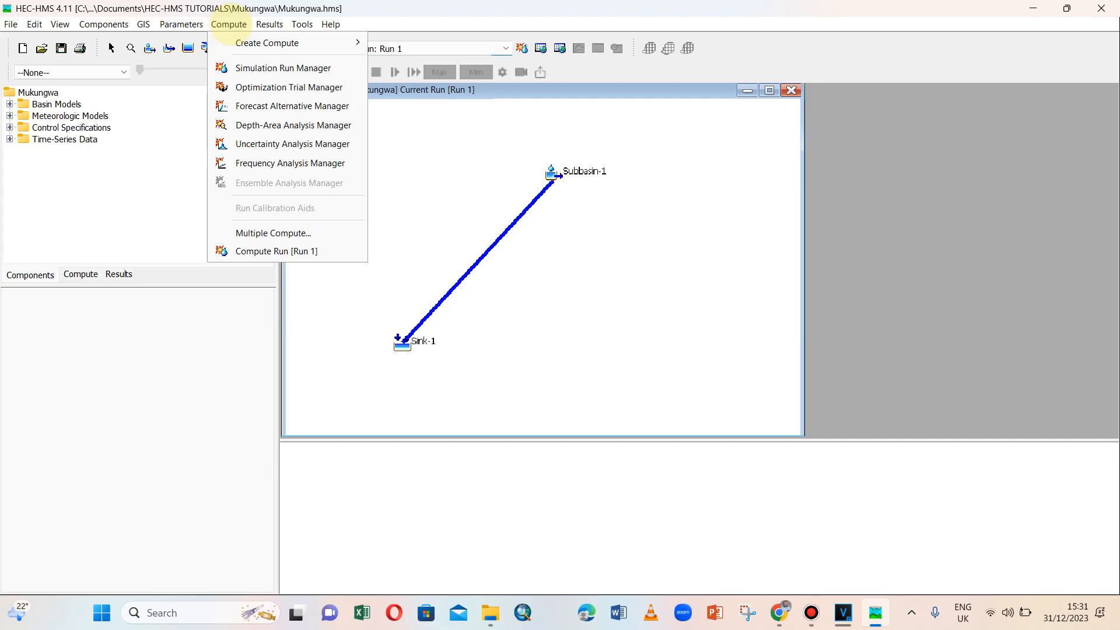
mouse_move(266, 23)
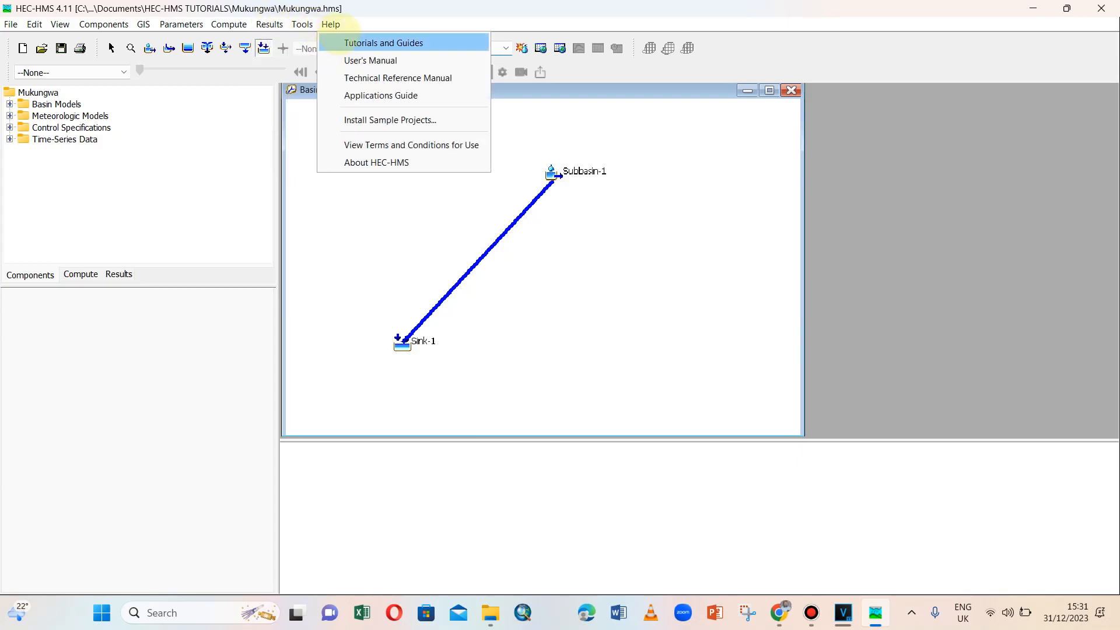
click(334, 23)
click(332, 25)
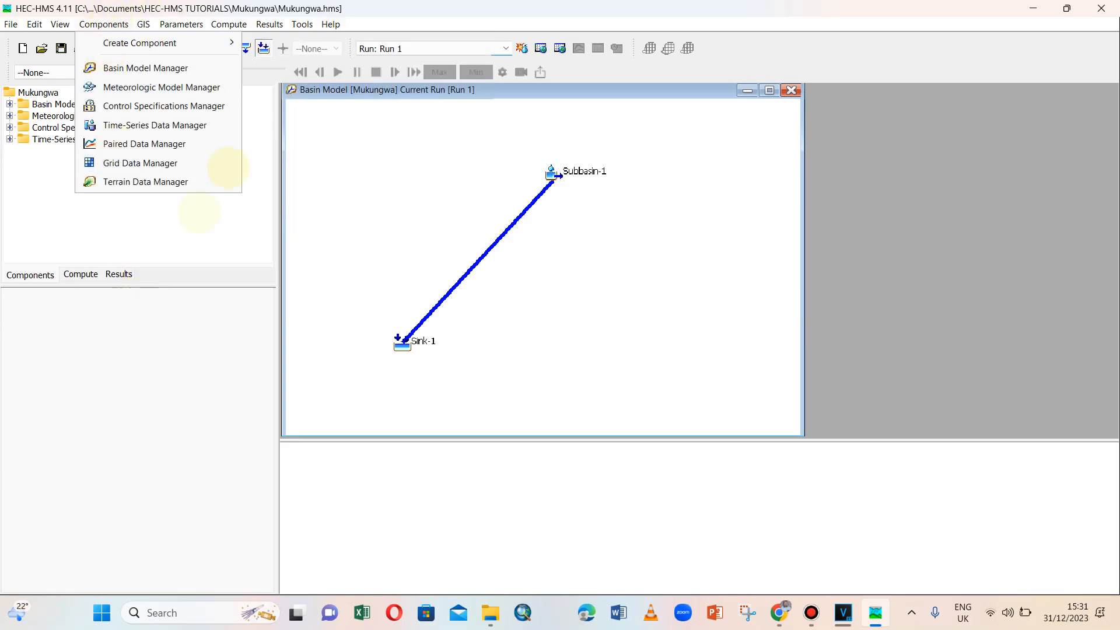
click(754, 47)
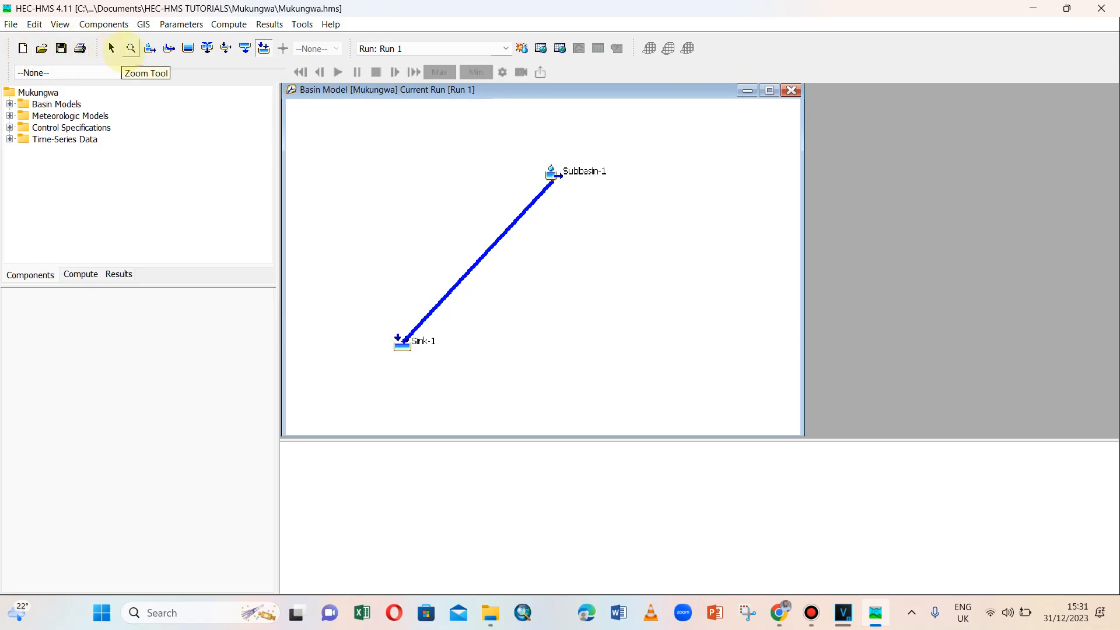
- Zoom in on Subbasin-1 in the basin map with the Zoom tool, and return to the full Subbasin-1 to Sink-1 network
click(130, 48)
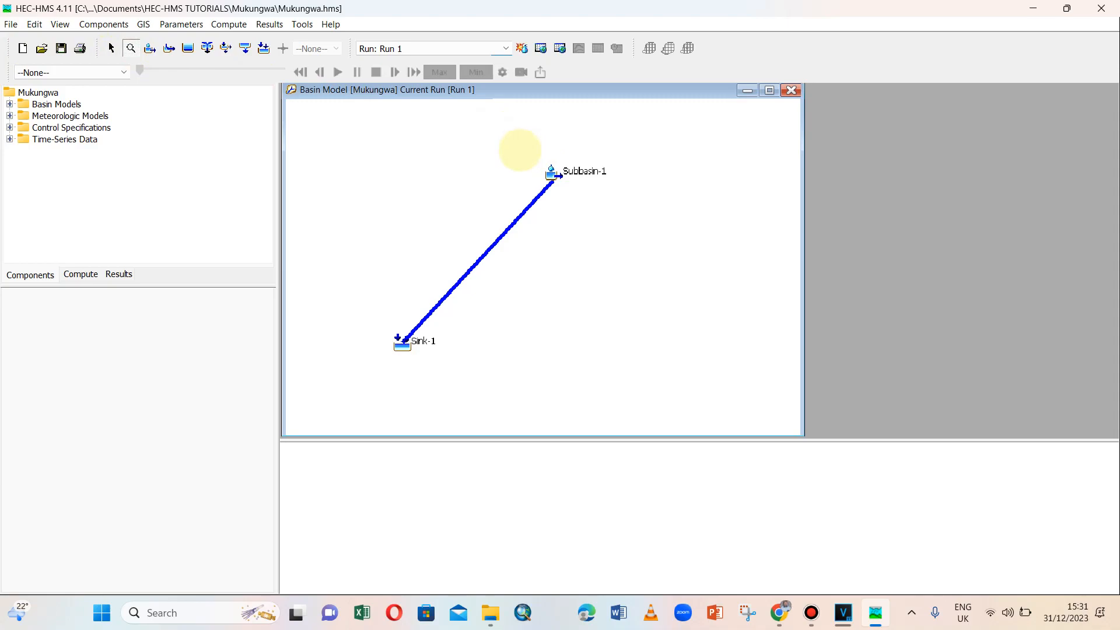
drag(541, 162, 566, 201)
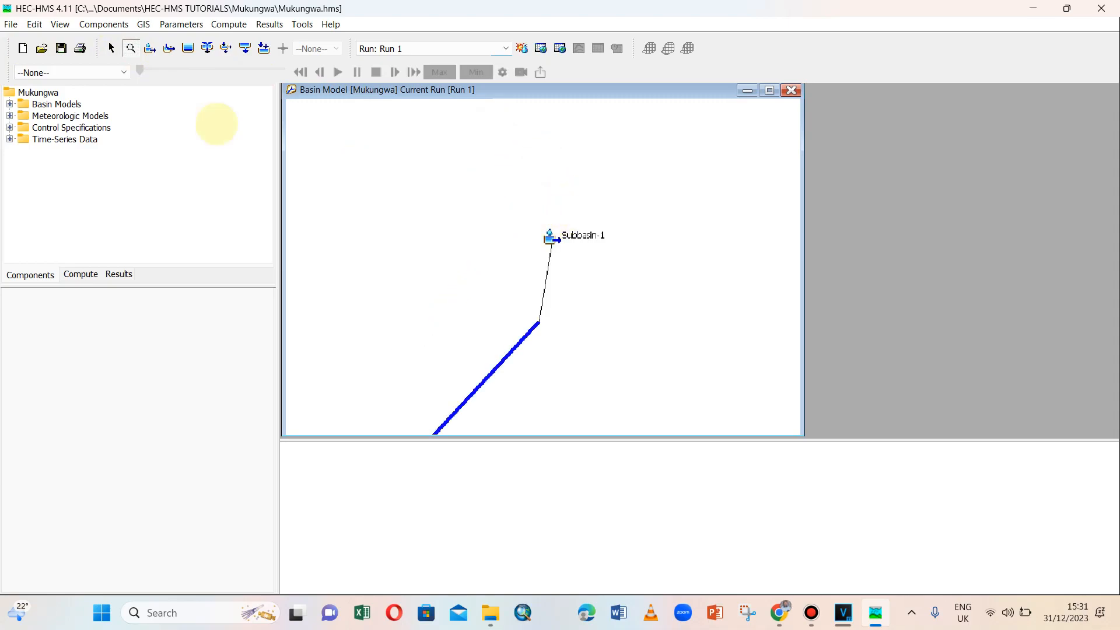
click(110, 48)
drag(513, 266, 473, 307)
drag(483, 367, 485, 287)
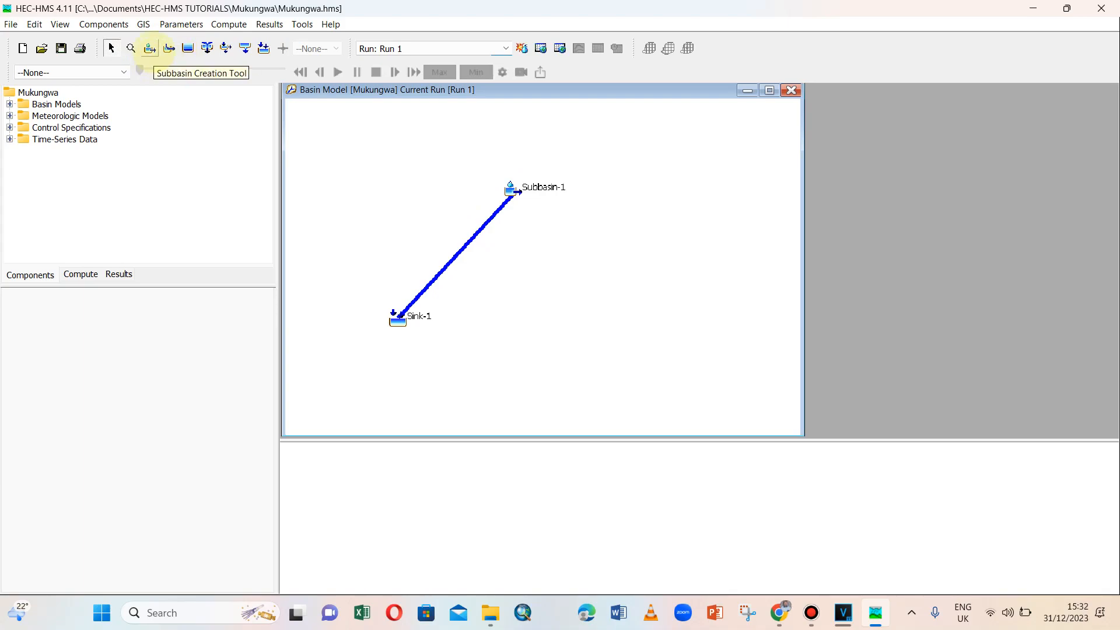
- Create a second subbasin element with the default name east of Subbasin-1, at about 3549, 1796 on the basin map
click(150, 49)
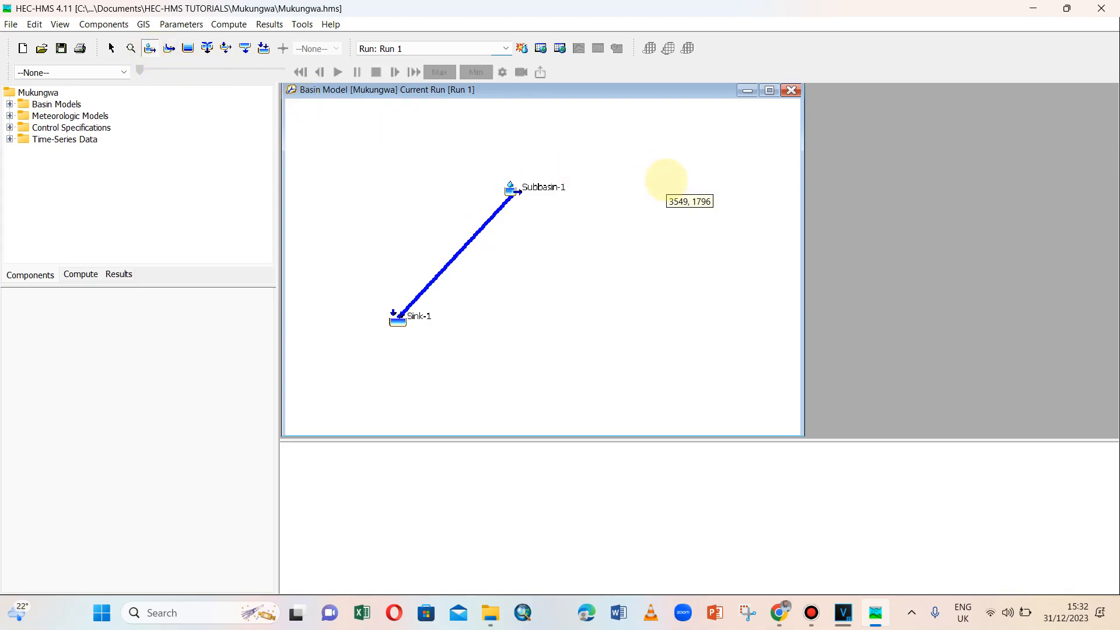
click(667, 180)
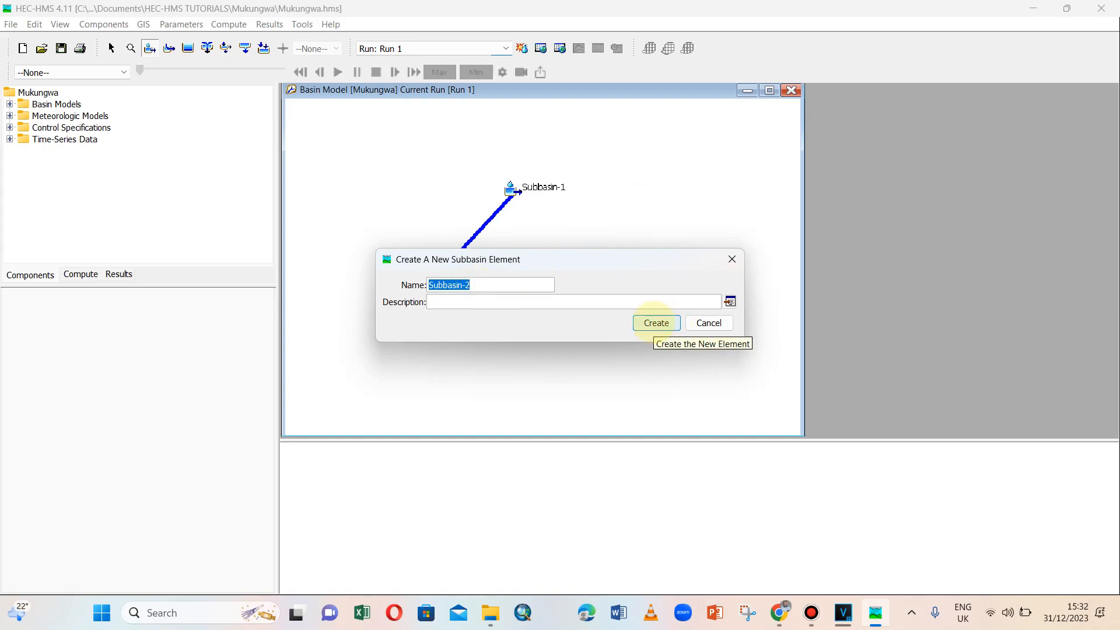
click(654, 322)
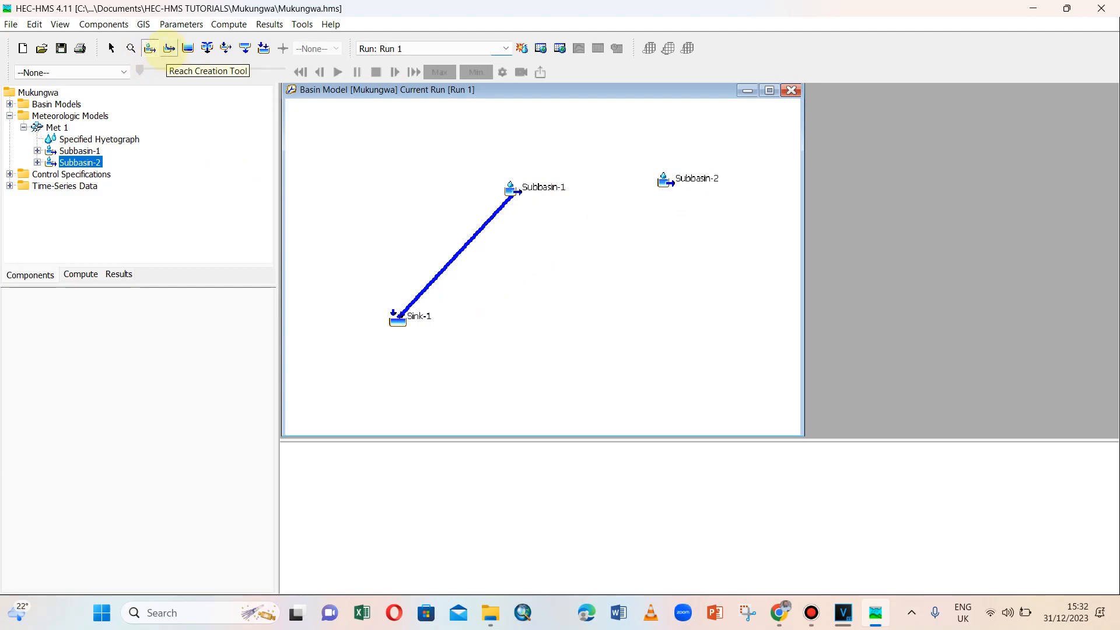
- Draw a reach between Subbasin-2 and a point south-southwest of it, and create a default-named reservoir just below the reach's lower end
click(170, 48)
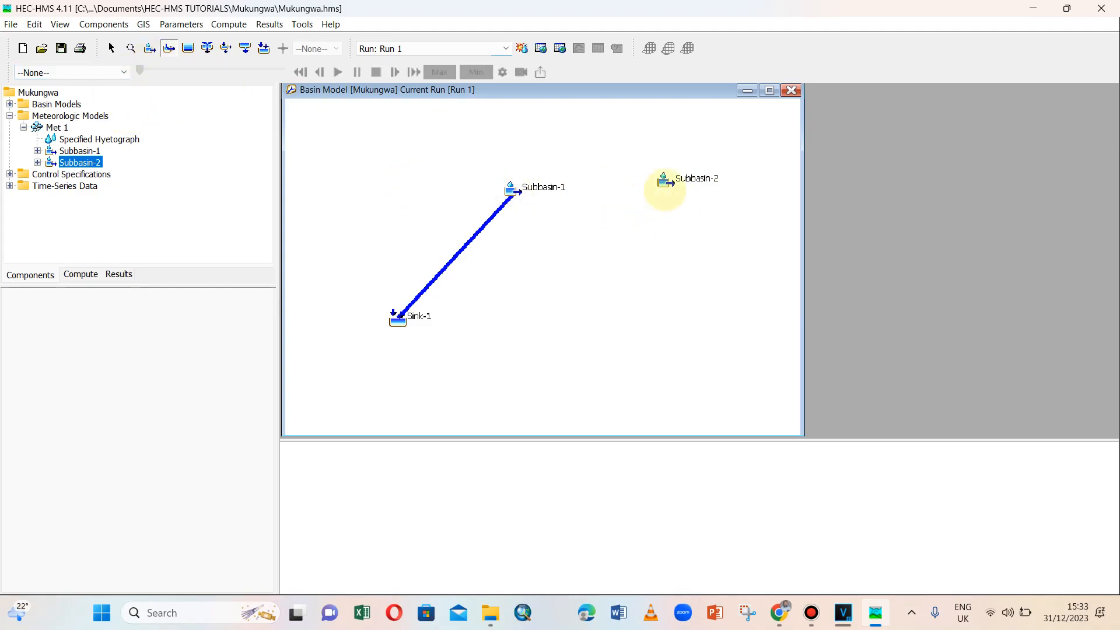
mouse_move(642, 255)
mouse_down()
mouse_move(629, 321)
mouse_move(645, 156)
mouse_move(661, 192)
mouse_up()
click(655, 321)
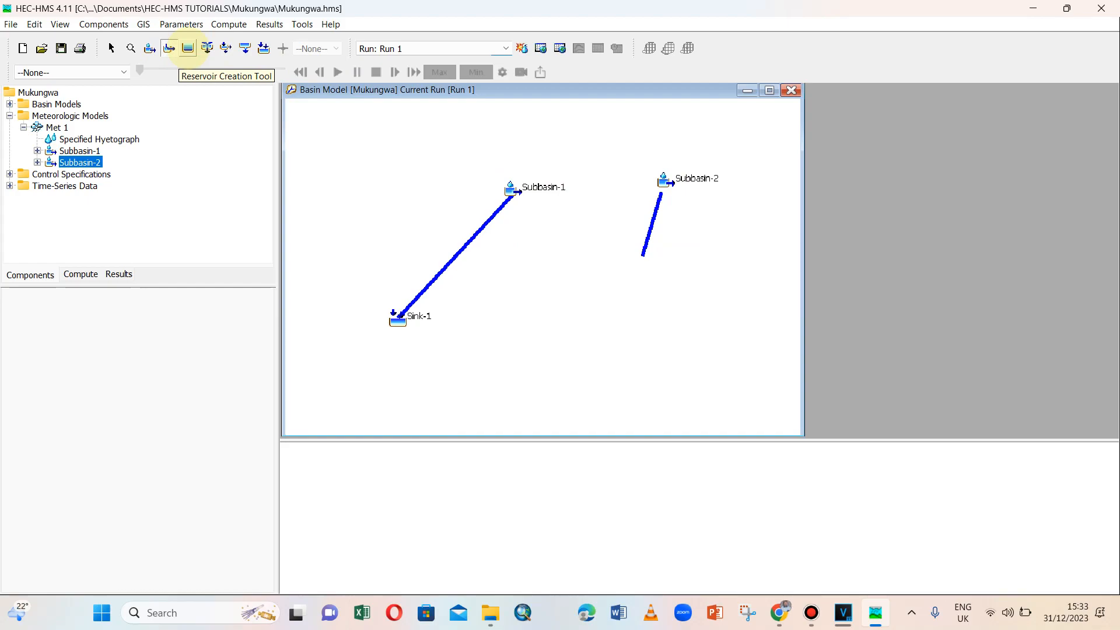
click(187, 48)
click(643, 278)
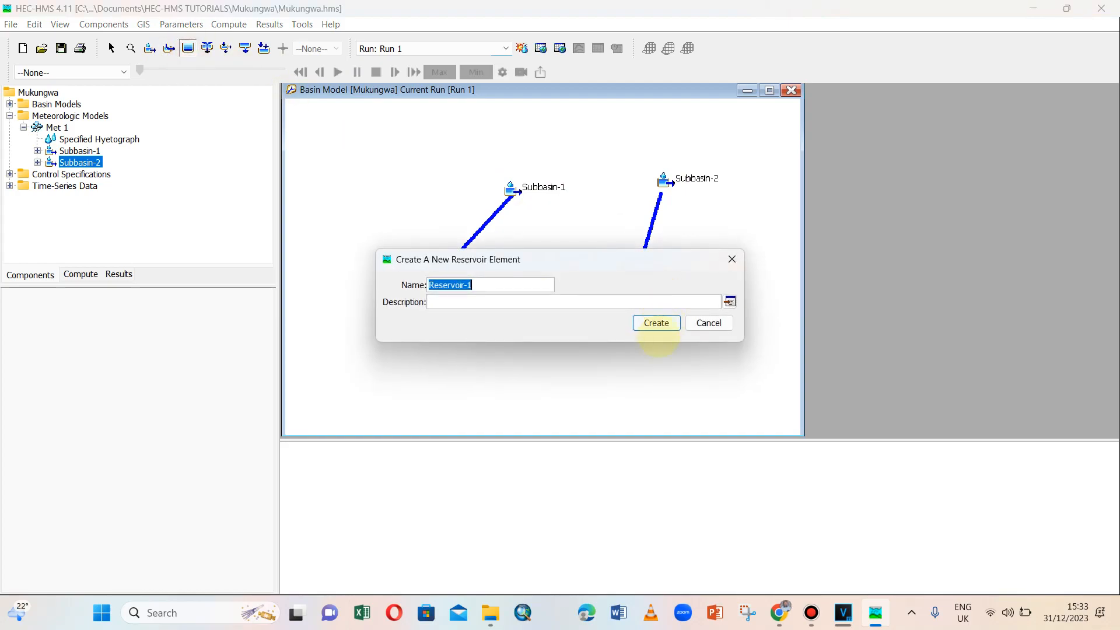
click(657, 323)
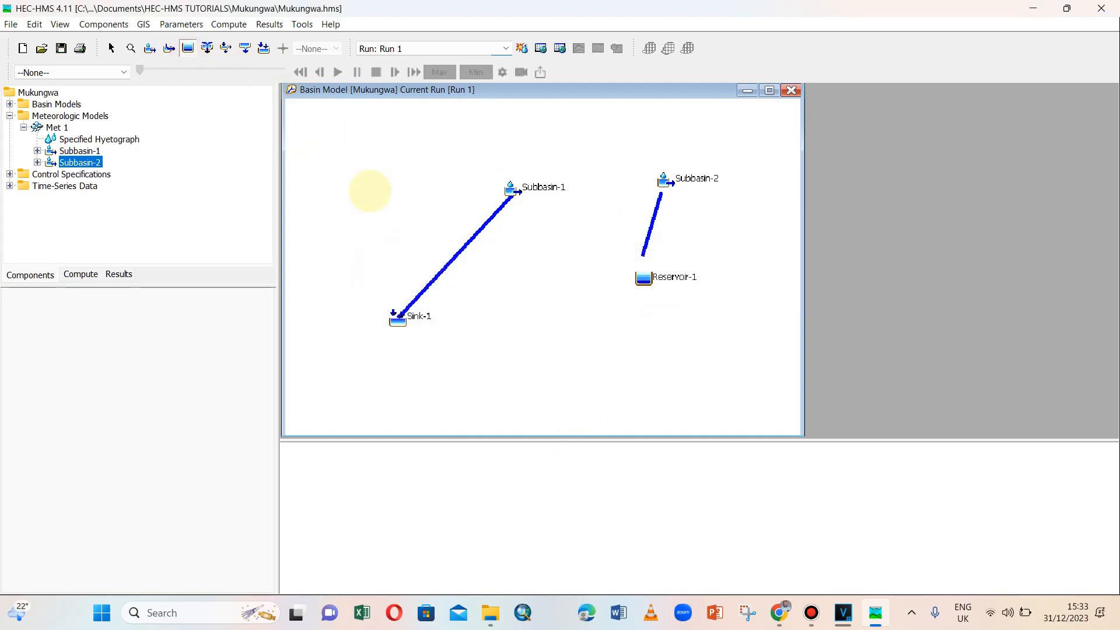
- Create a junction east of the reach's lower end and a diversion southeast of the reservoir, both with default names
click(207, 48)
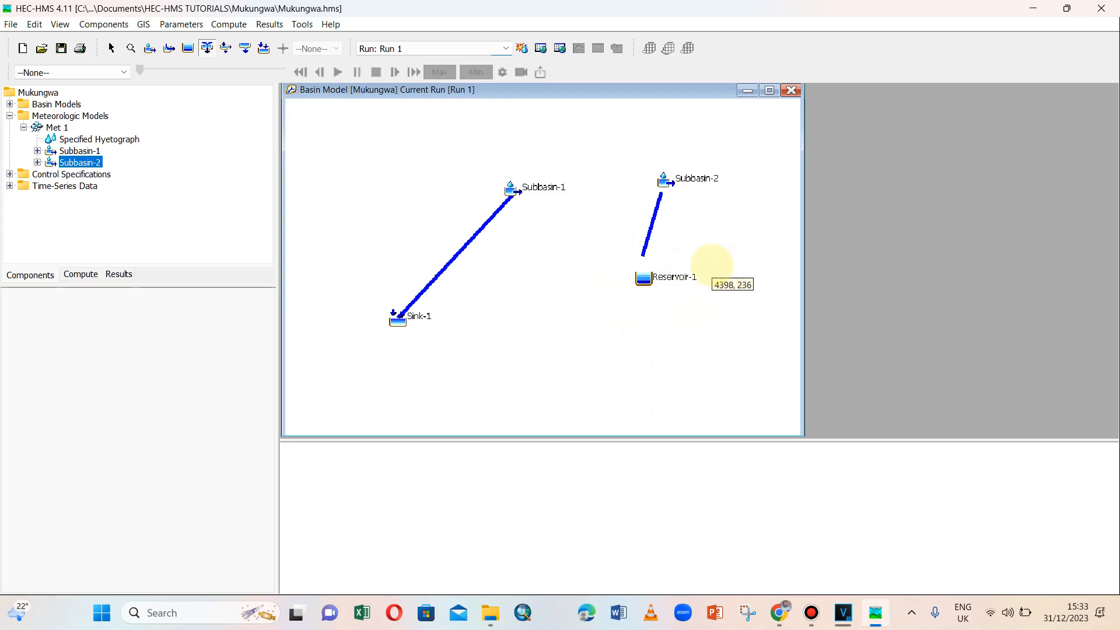
click(710, 255)
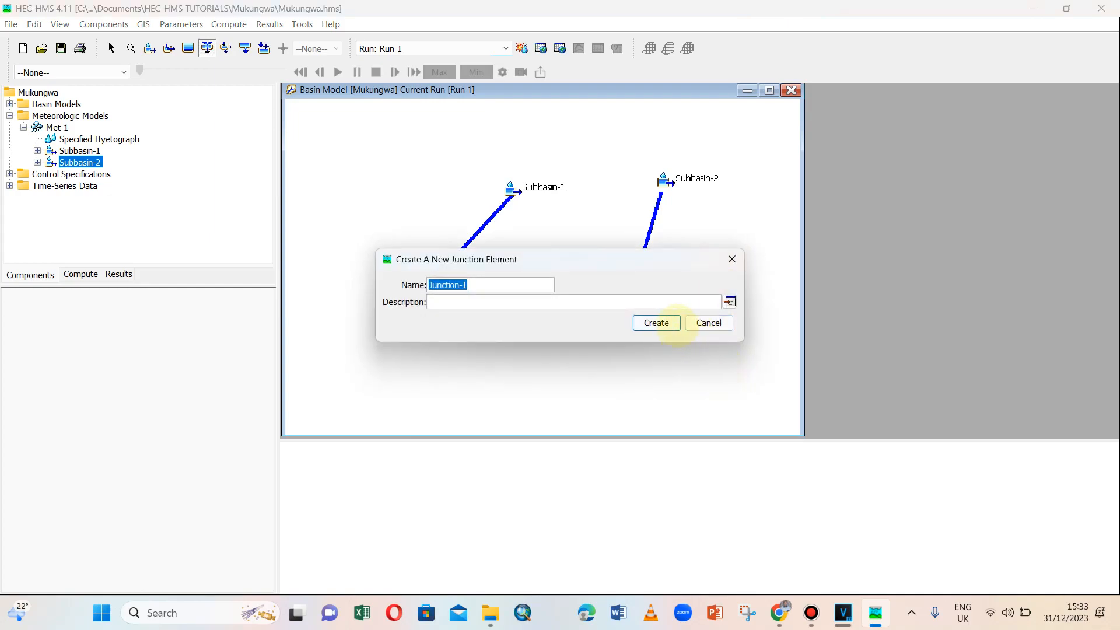
click(667, 322)
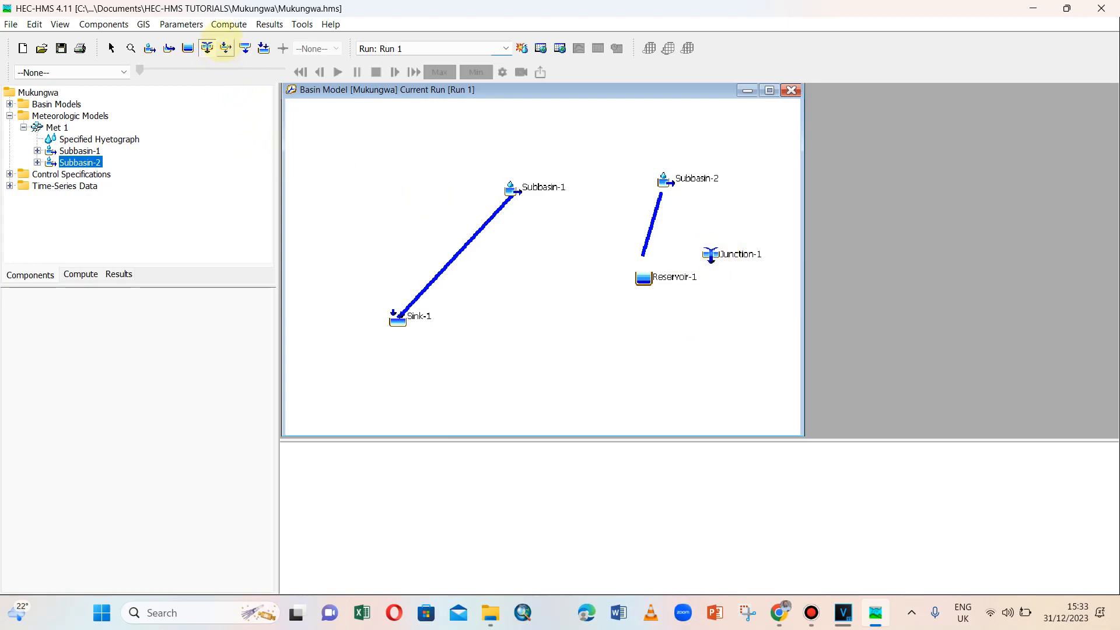
click(225, 48)
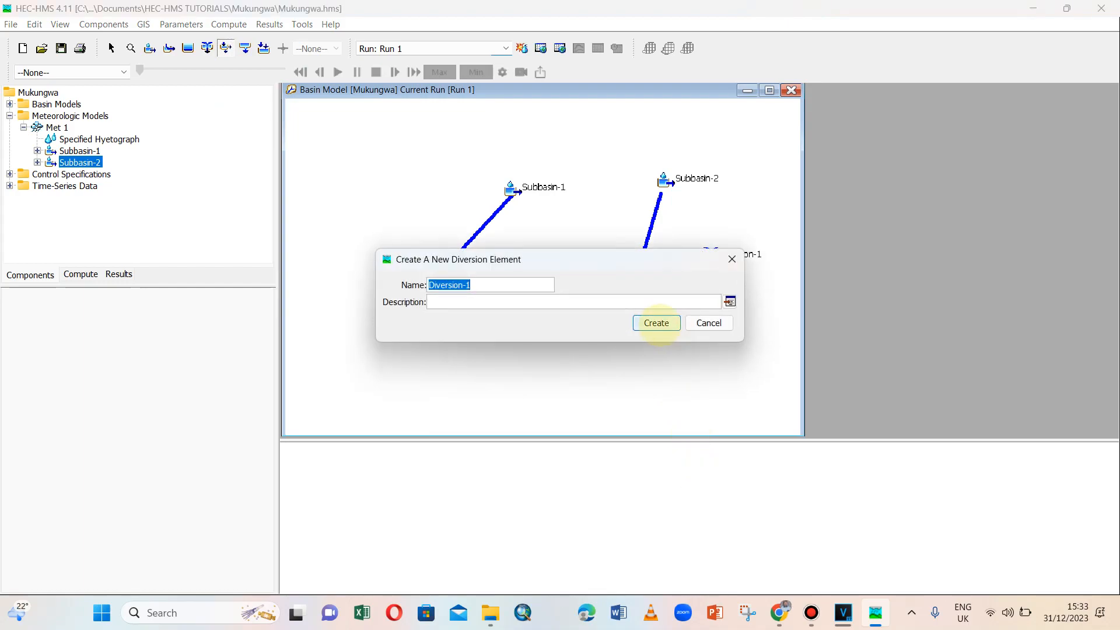
click(656, 322)
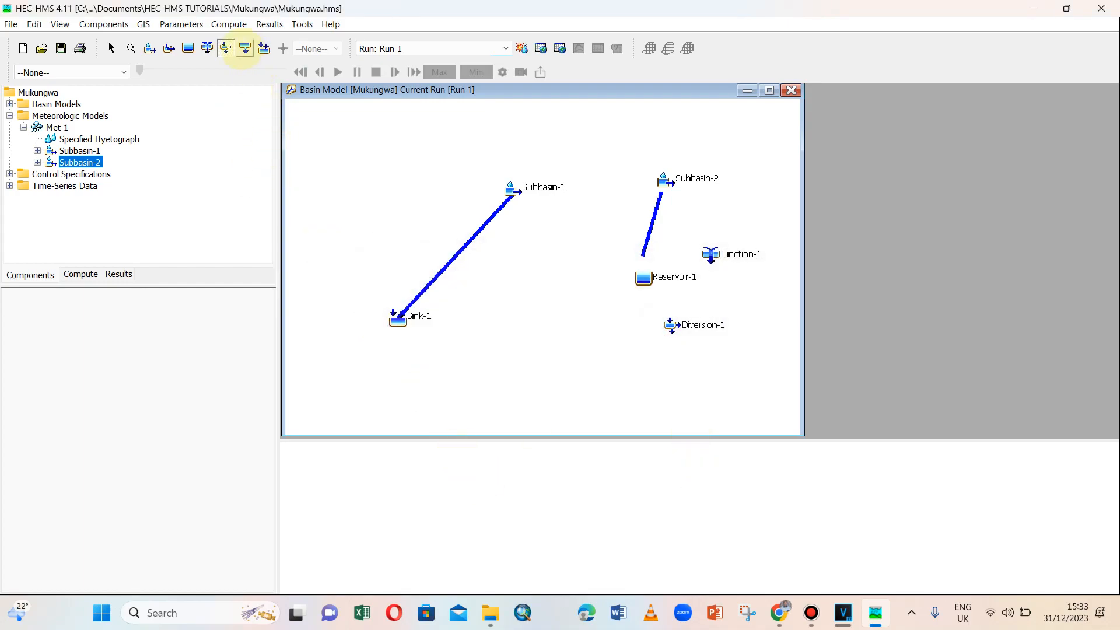
- Create a source southwest of Diversion-1 and a second sink south of the diversion, both with default names
click(245, 48)
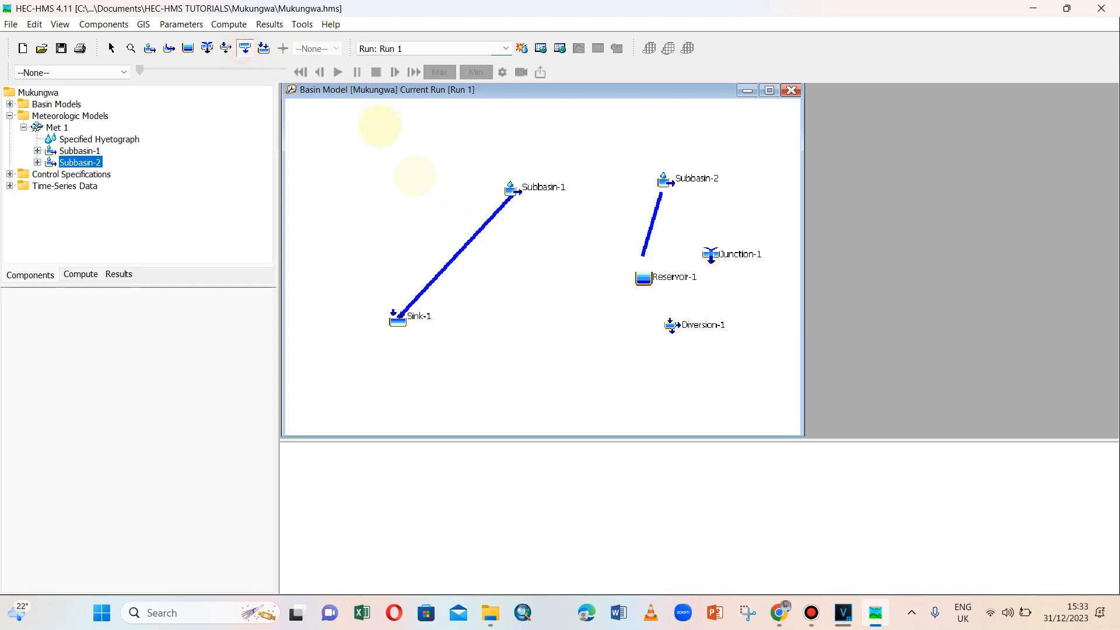
click(594, 353)
click(653, 325)
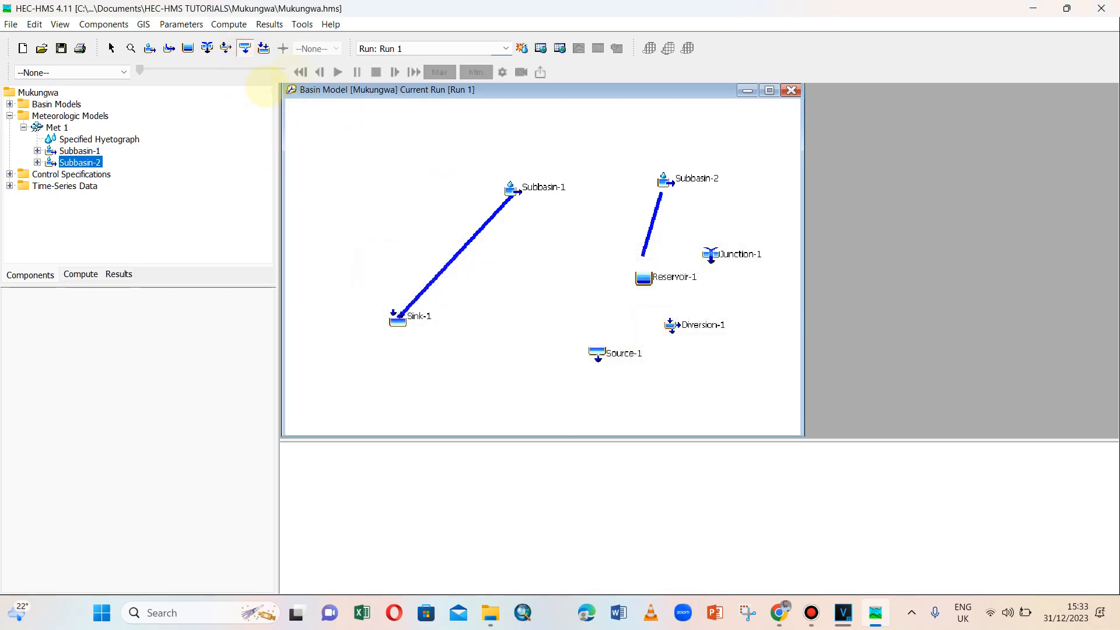
click(264, 48)
click(684, 381)
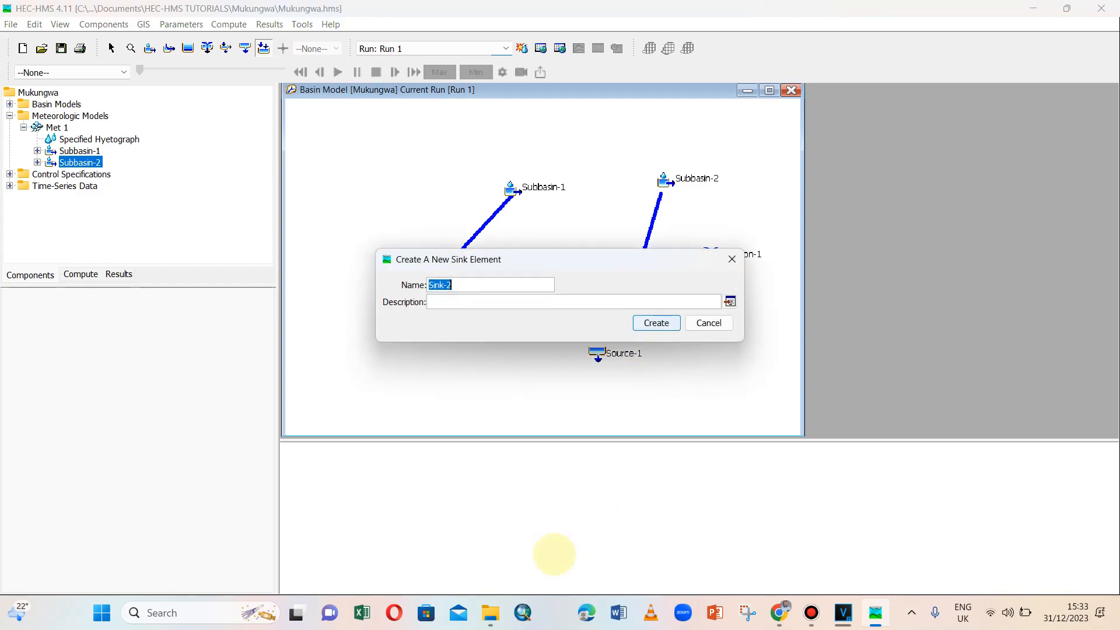
click(655, 320)
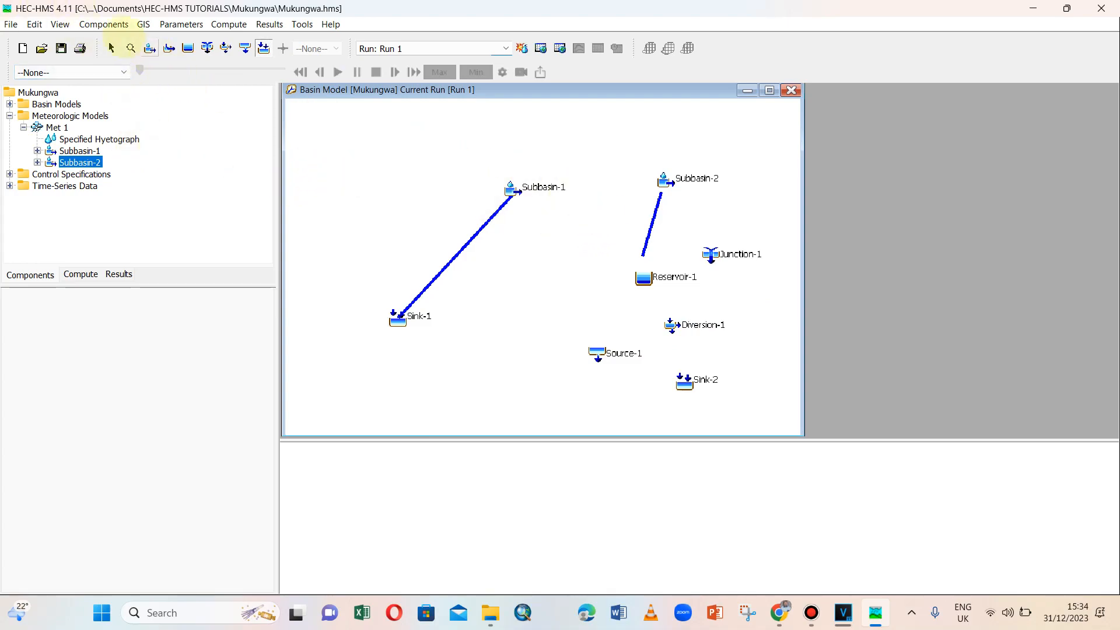
- Examine Subbasin-2's area, downstream connection choices, coordinates and method settings
click(111, 48)
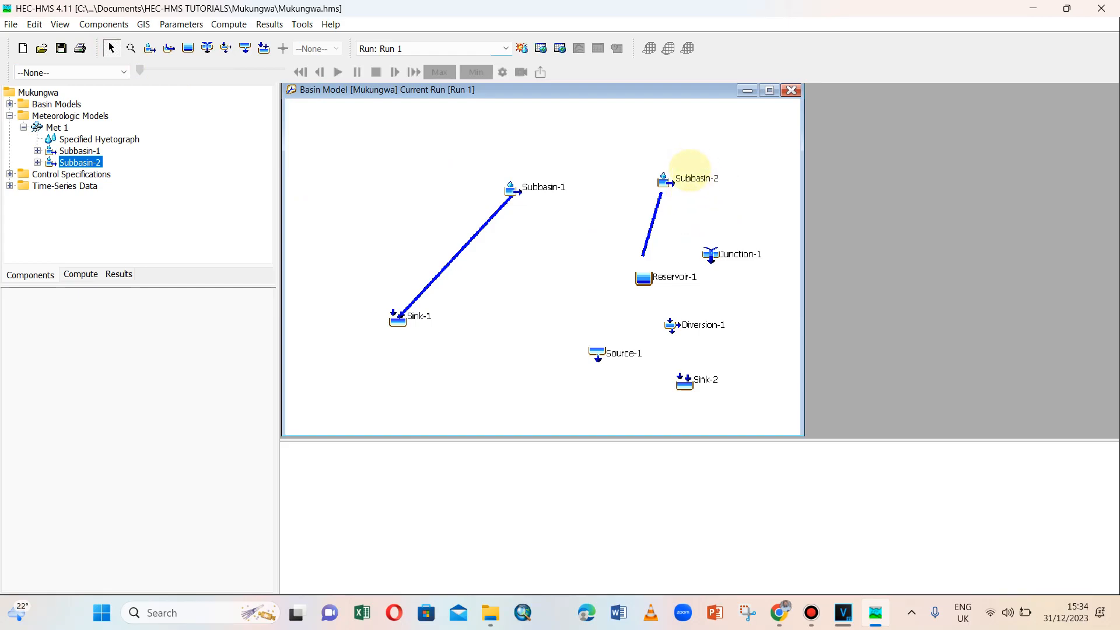
click(682, 177)
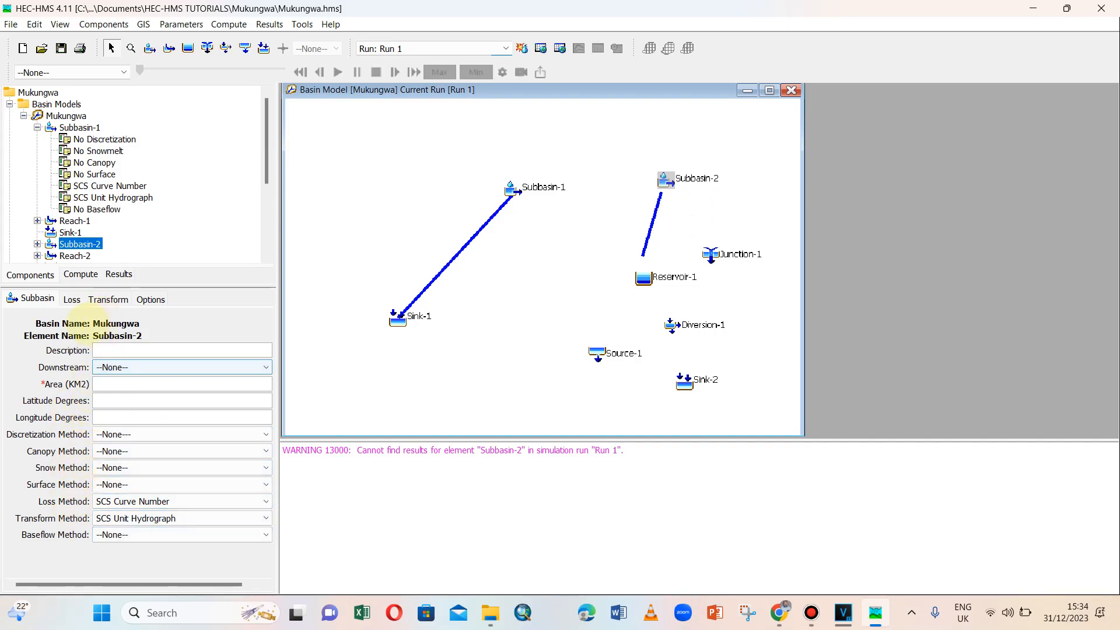
click(136, 384)
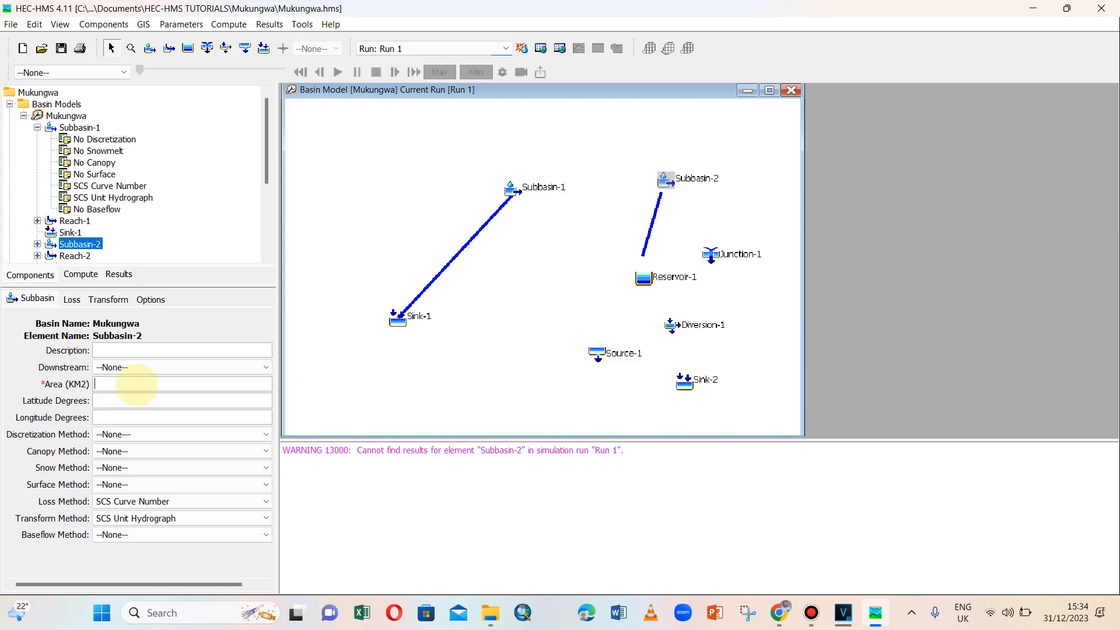
click(144, 366)
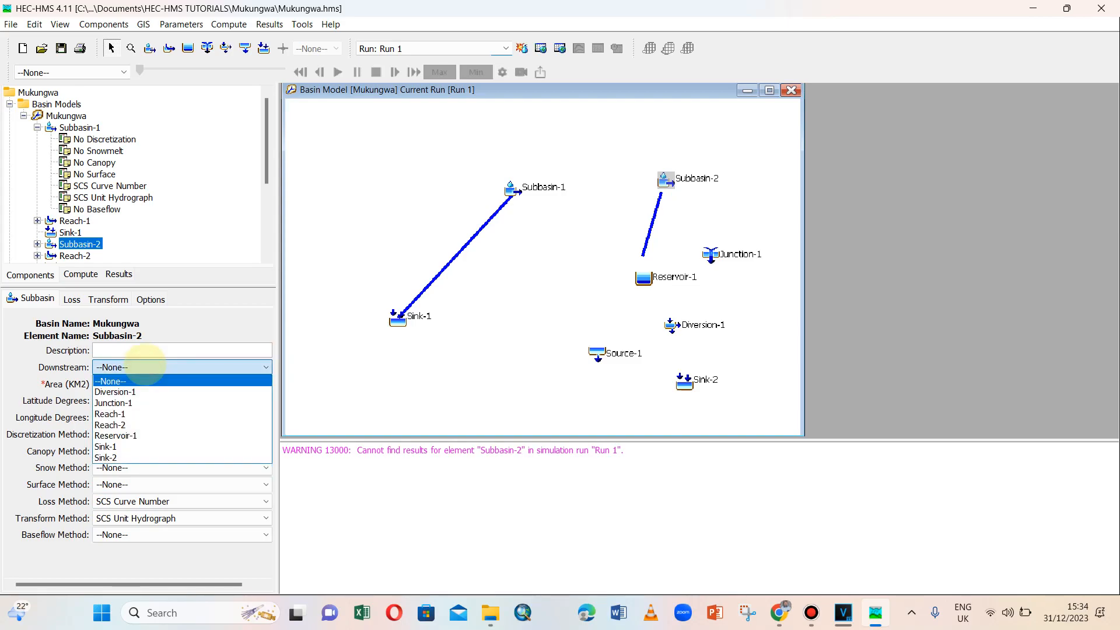
click(144, 366)
click(139, 372)
click(138, 371)
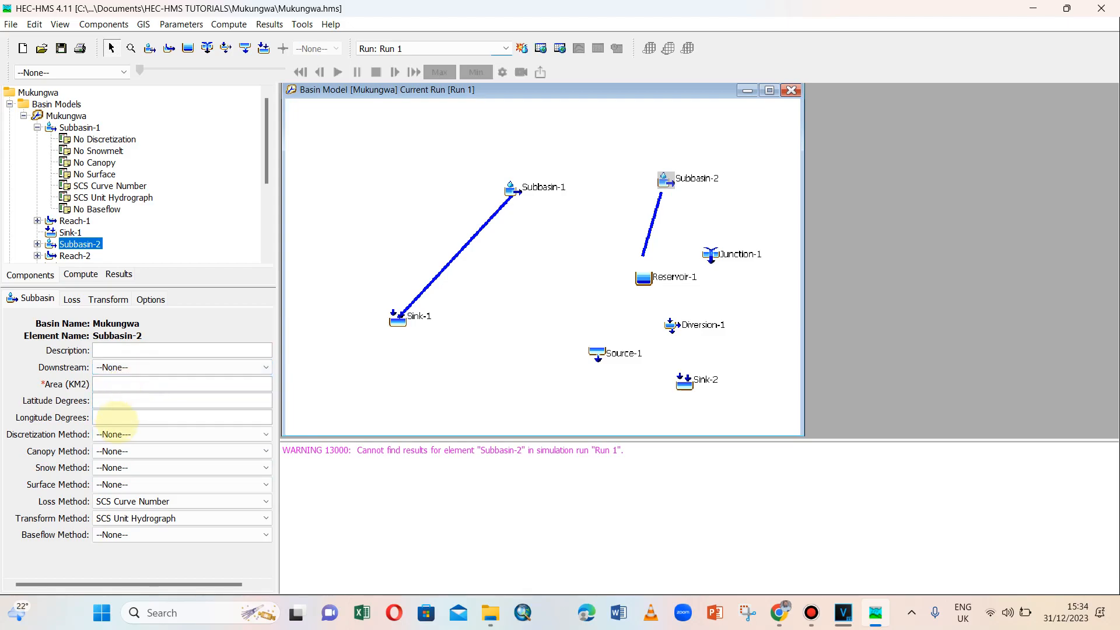
click(110, 399)
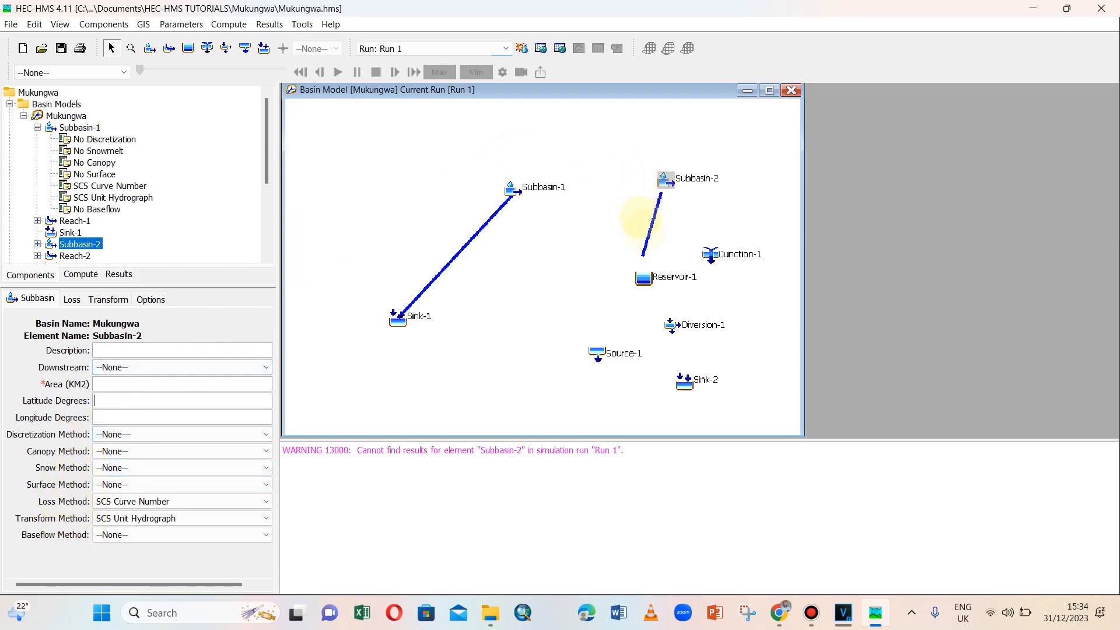
- Compare the settings of Subbasin-2, its reach, Reservoir-1, Junction-1 and Diversion-1 by selecting each element on the basin map
click(649, 229)
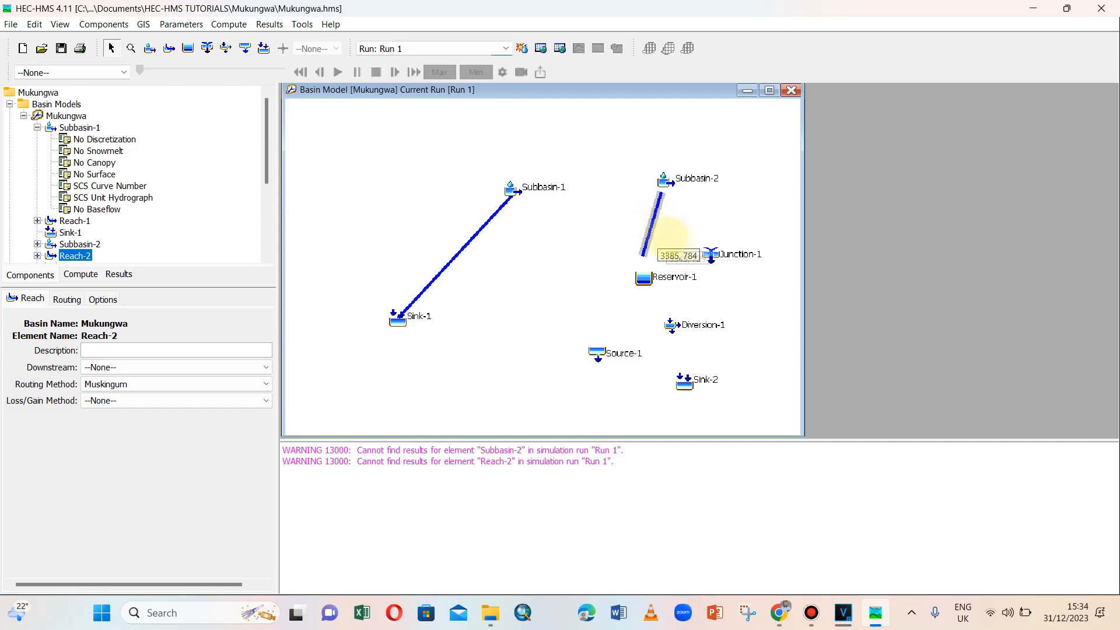
click(717, 253)
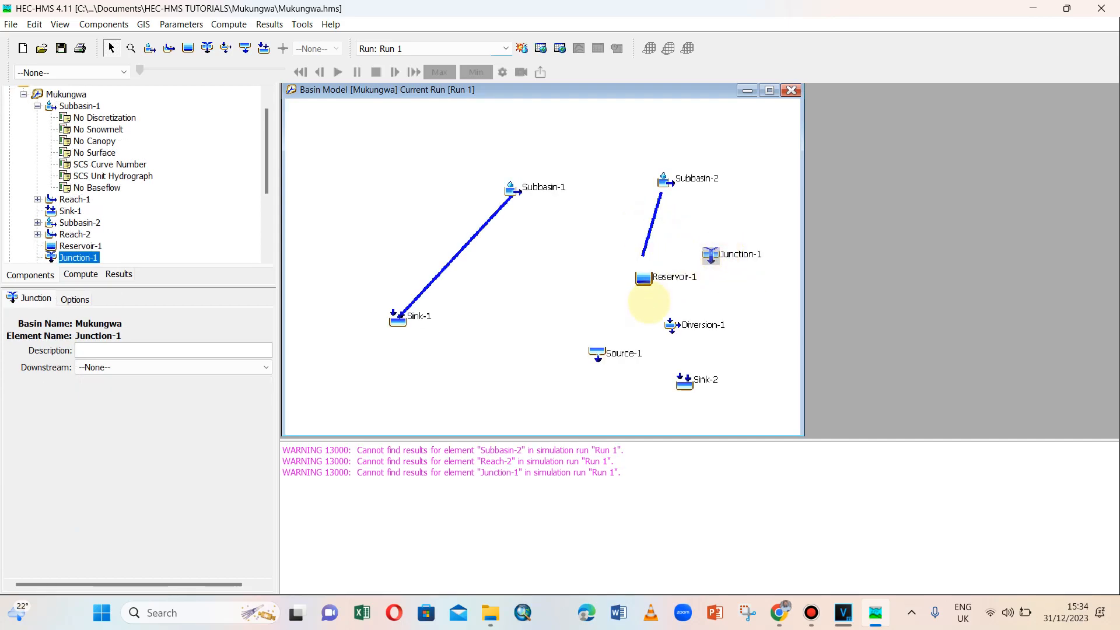
click(652, 275)
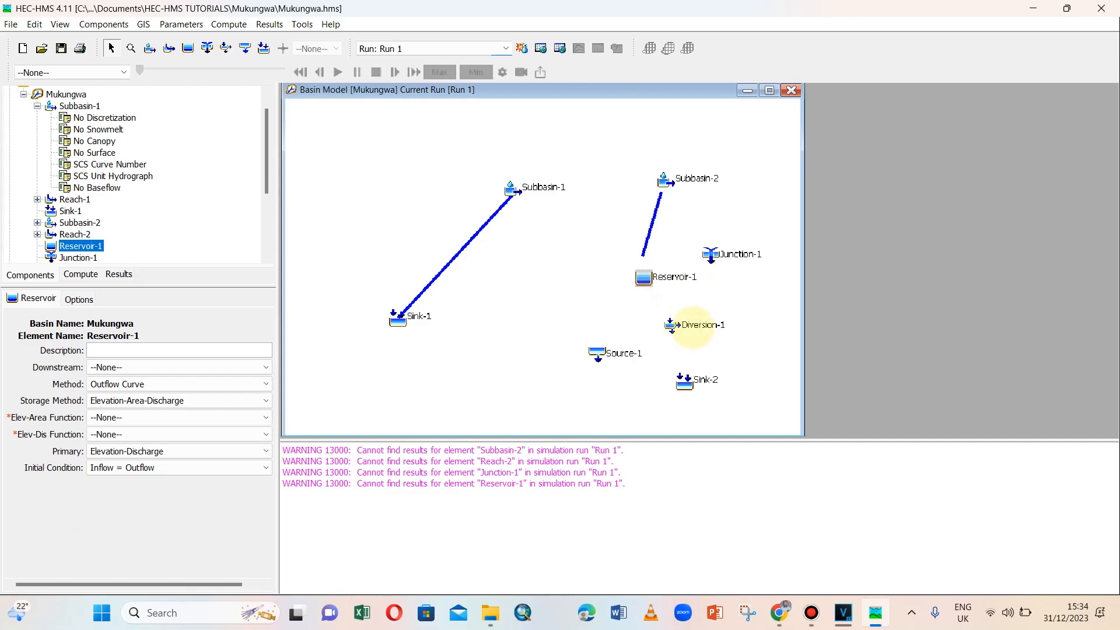
click(690, 325)
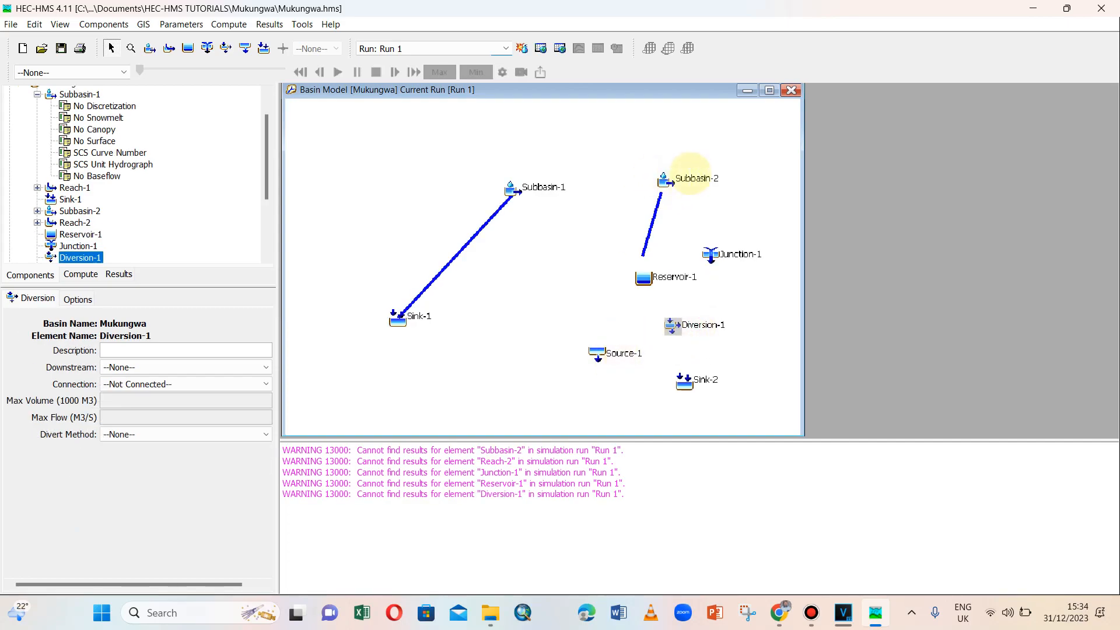
click(691, 175)
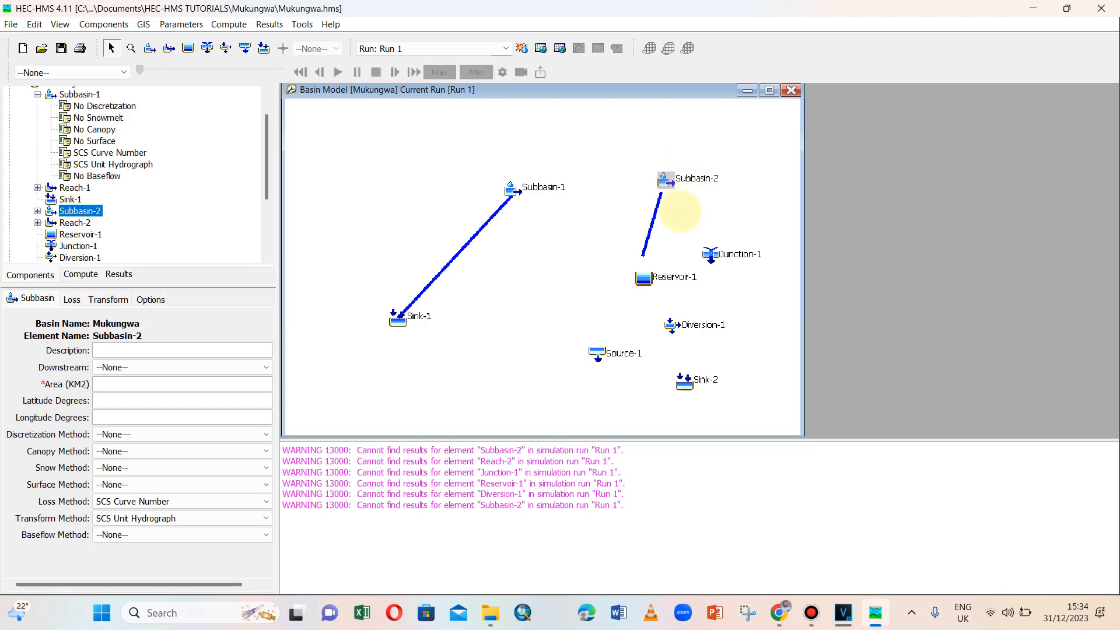
click(657, 213)
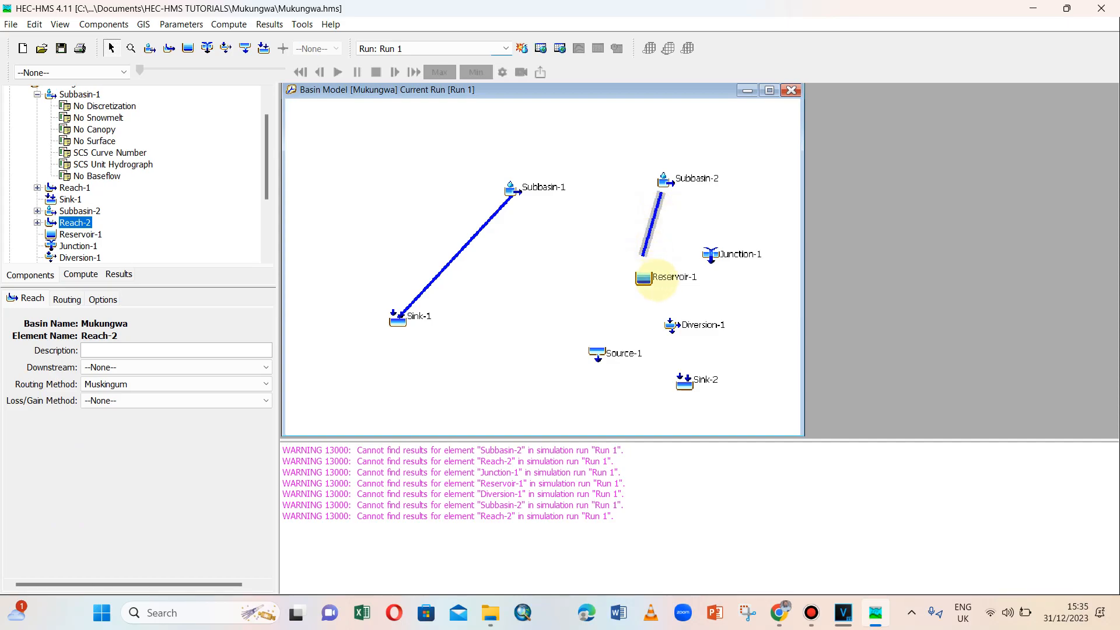
click(653, 275)
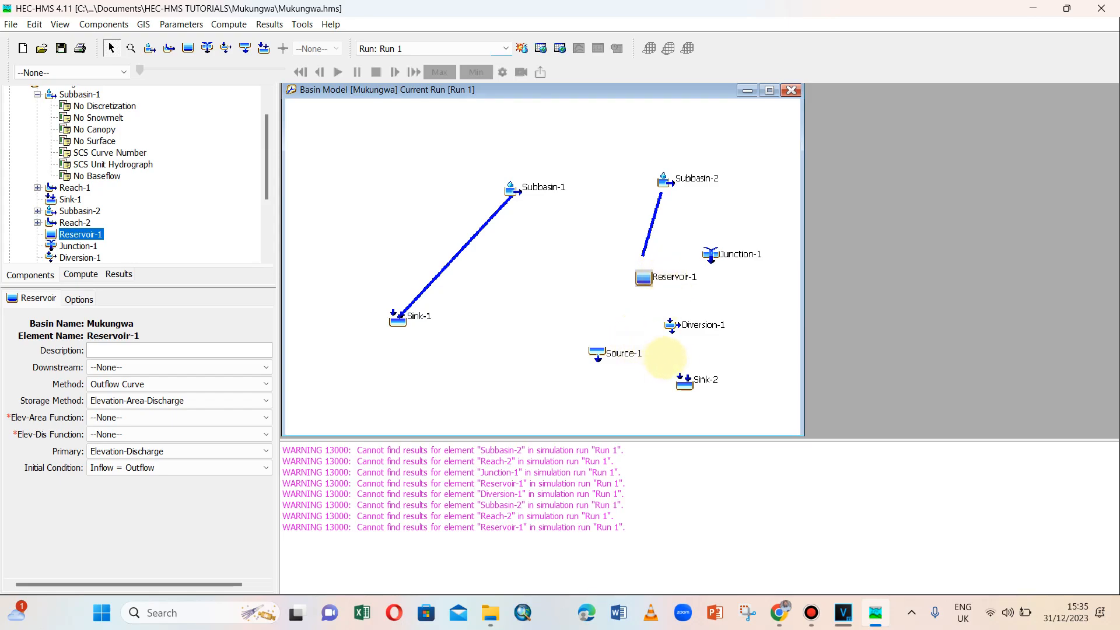
click(721, 254)
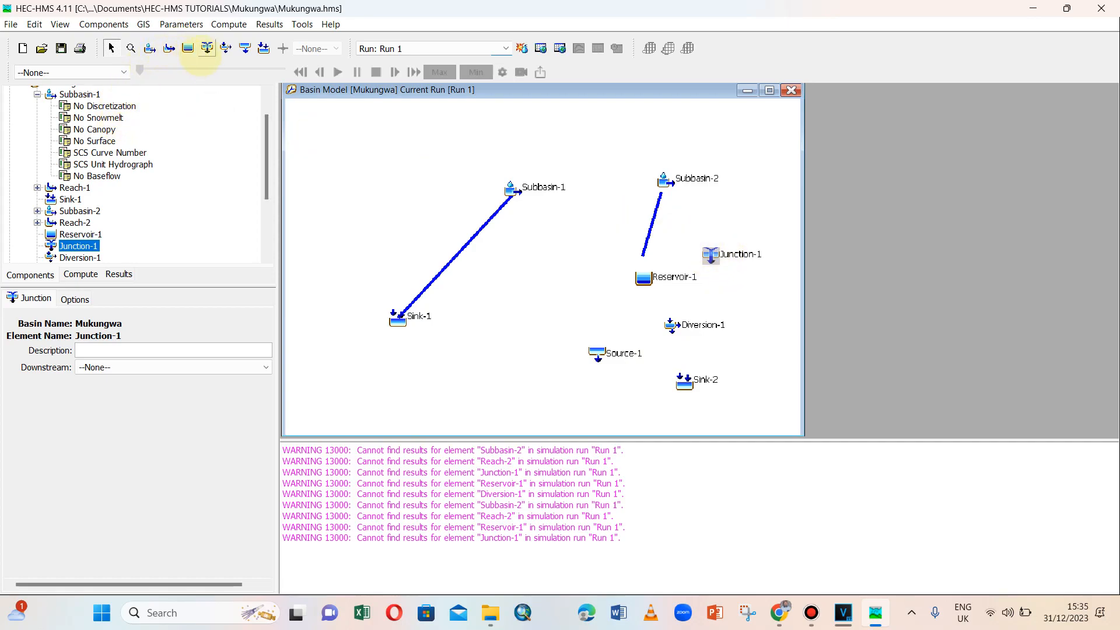
- Create another reach with the default name between Reach-2's lower end and a point west of Subbasin-2, forming a V shape
click(168, 48)
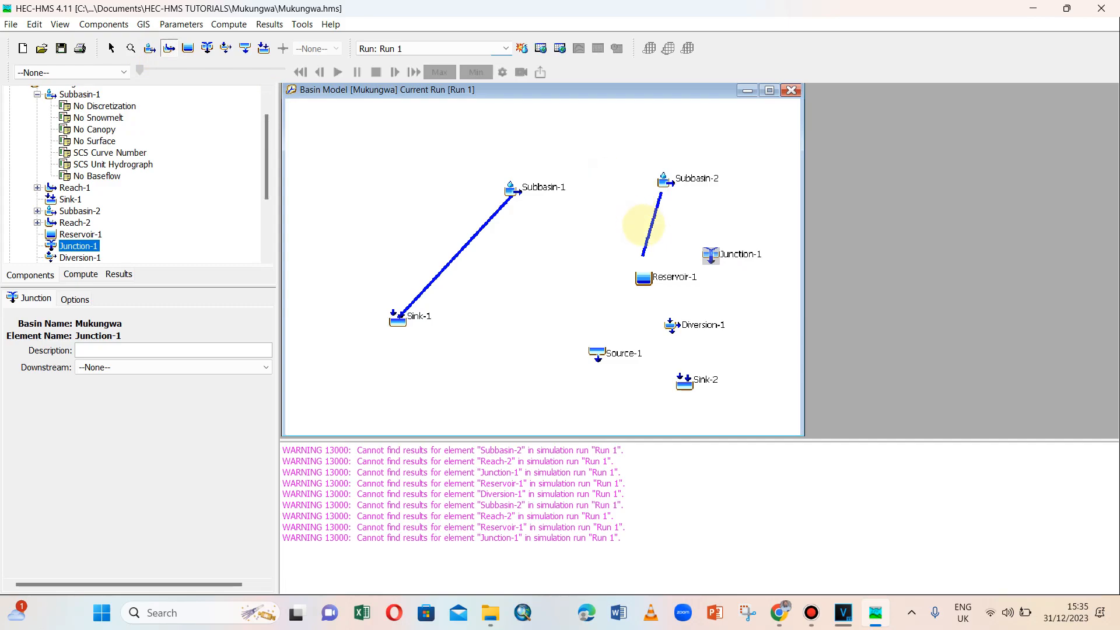
click(641, 253)
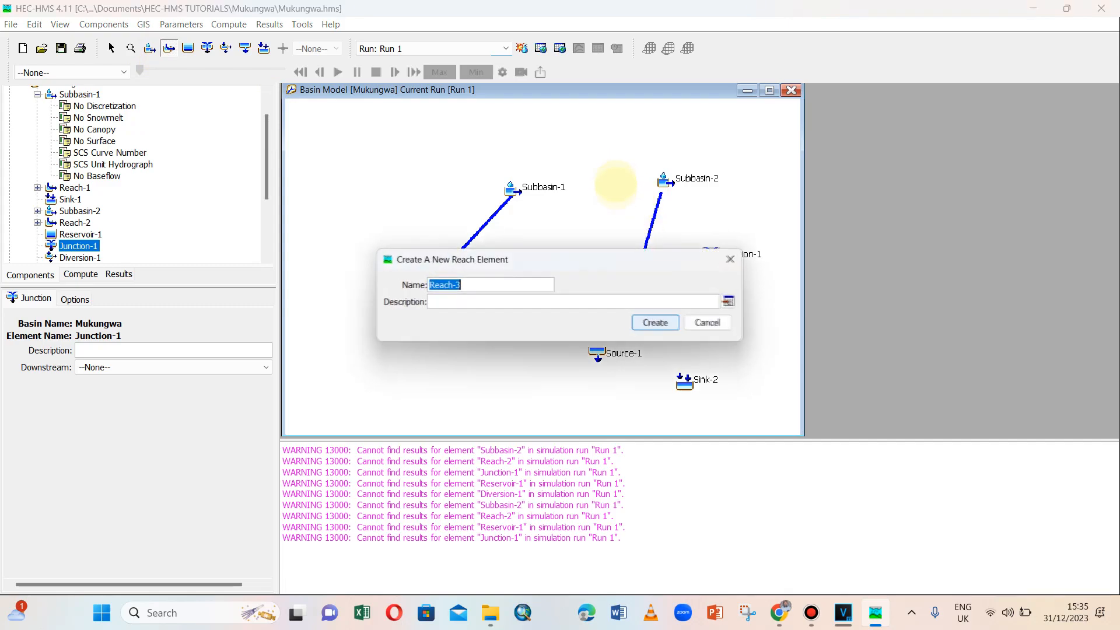
click(657, 322)
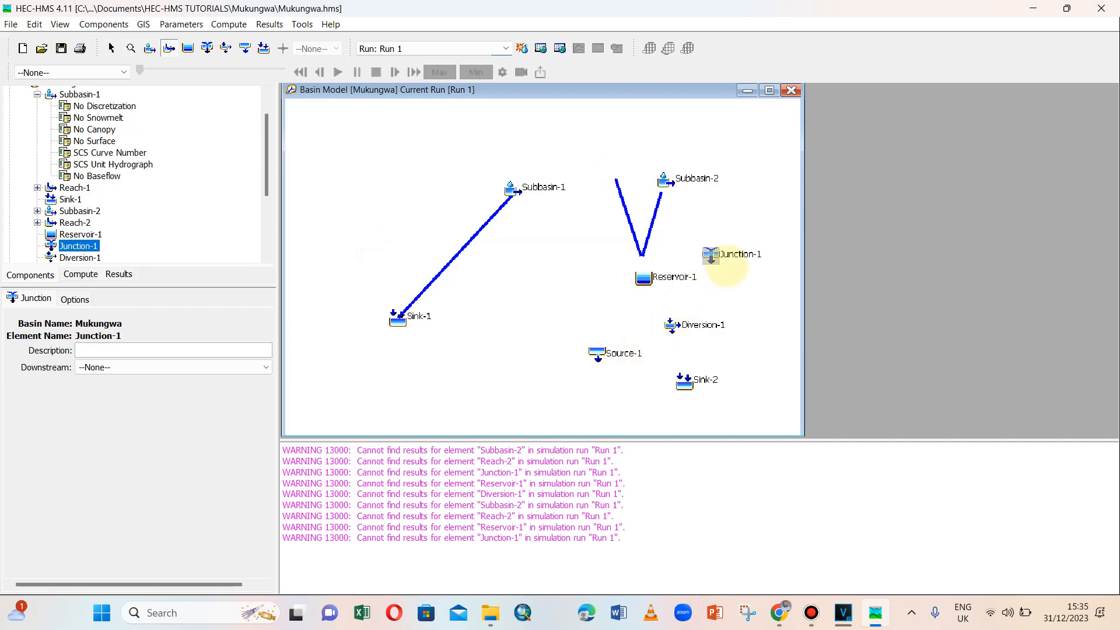
- Move Junction-1 to the point where the two reaches meet, and shift Reservoir-1 slightly southeast below it
click(111, 48)
drag(709, 254, 644, 258)
click(695, 232)
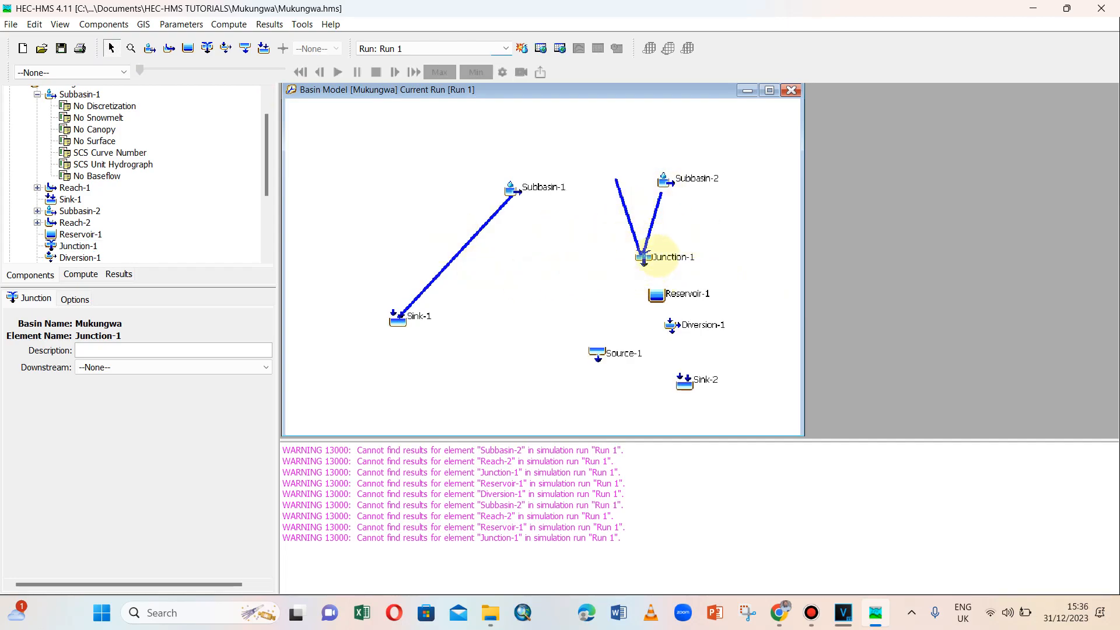
- Examine the settings of the relocated Junction-1, Diversion-1, Source-1 and Sink-2
click(650, 256)
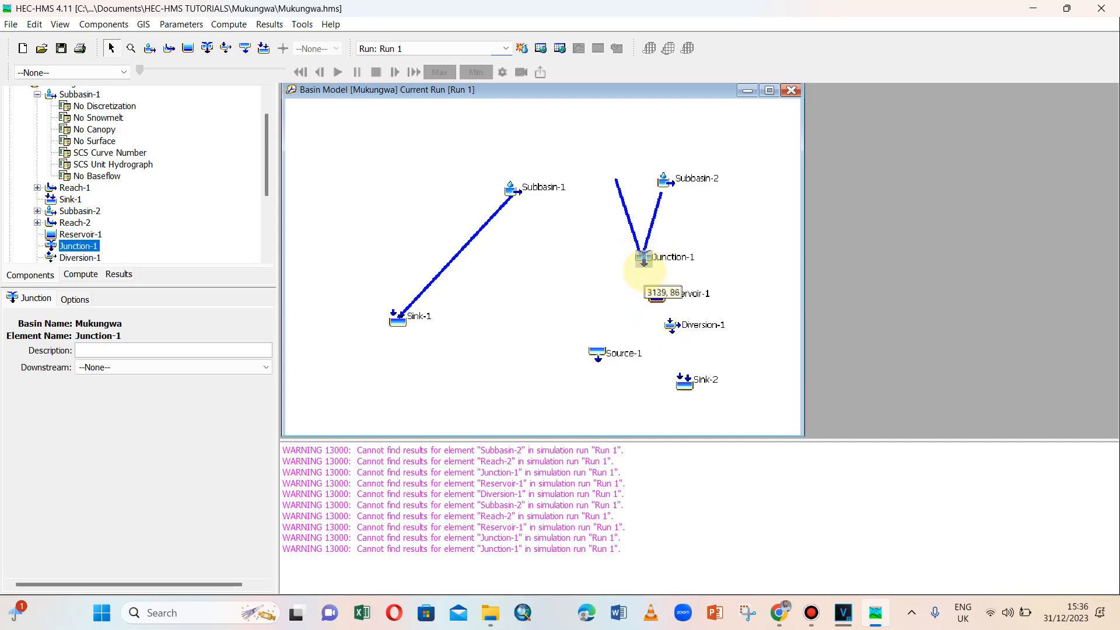
click(672, 324)
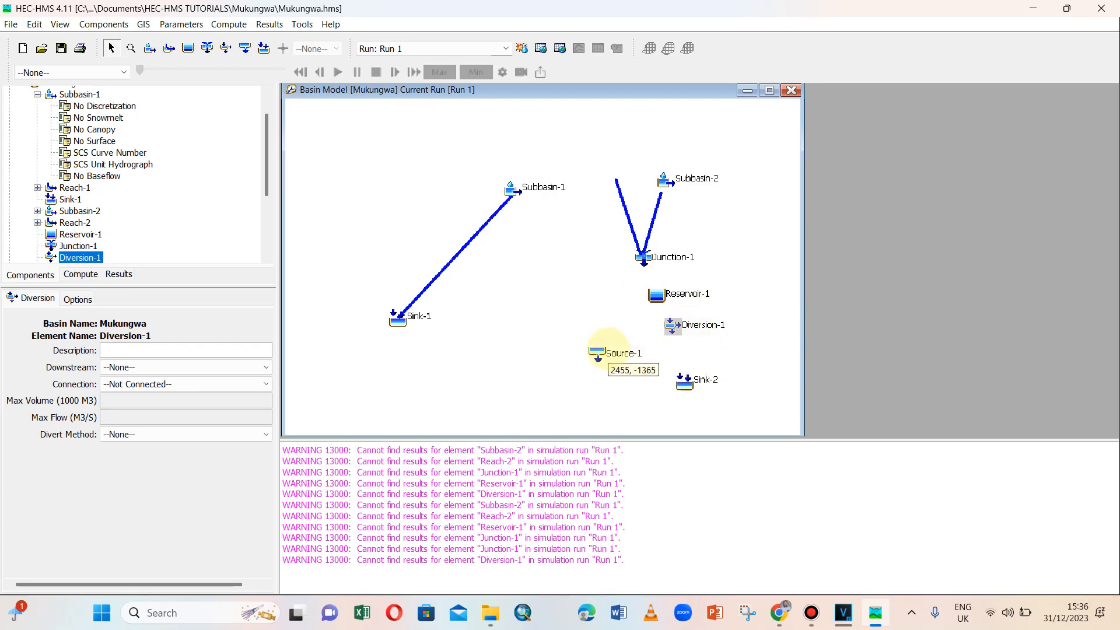
click(597, 353)
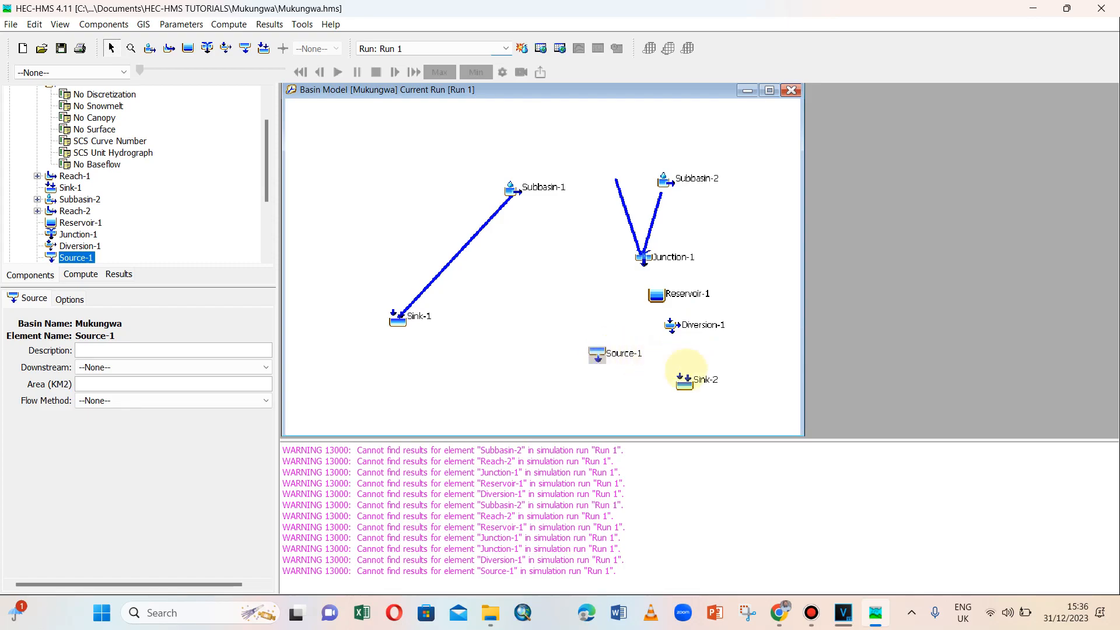
click(685, 381)
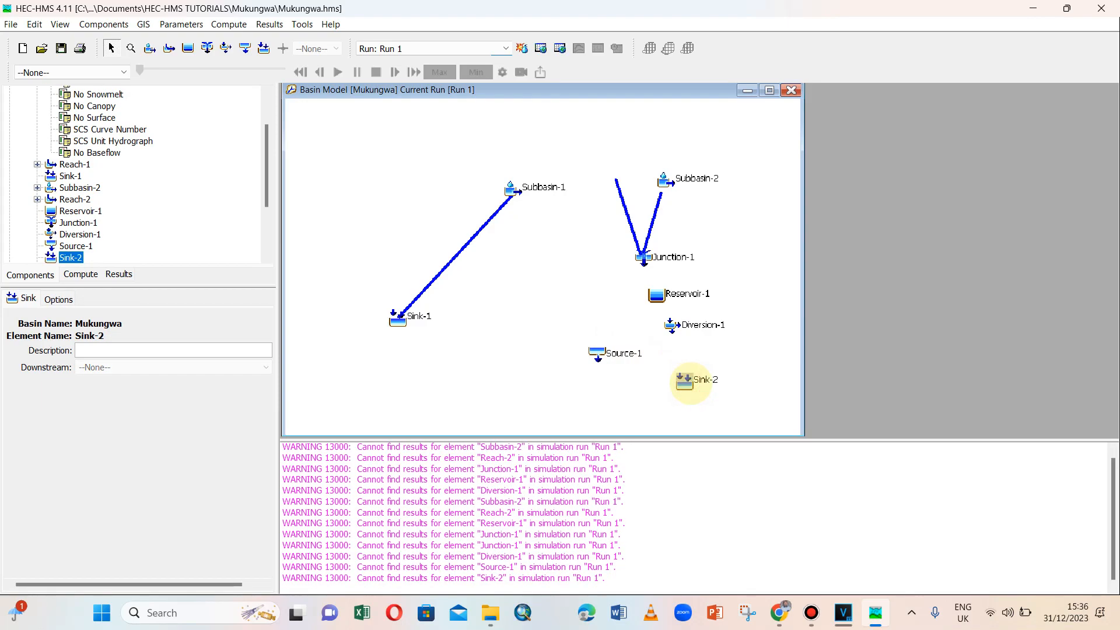
- Select Sink-1 on the basin map, choose Run 1 as the simulation run and try to compute all elements
click(399, 316)
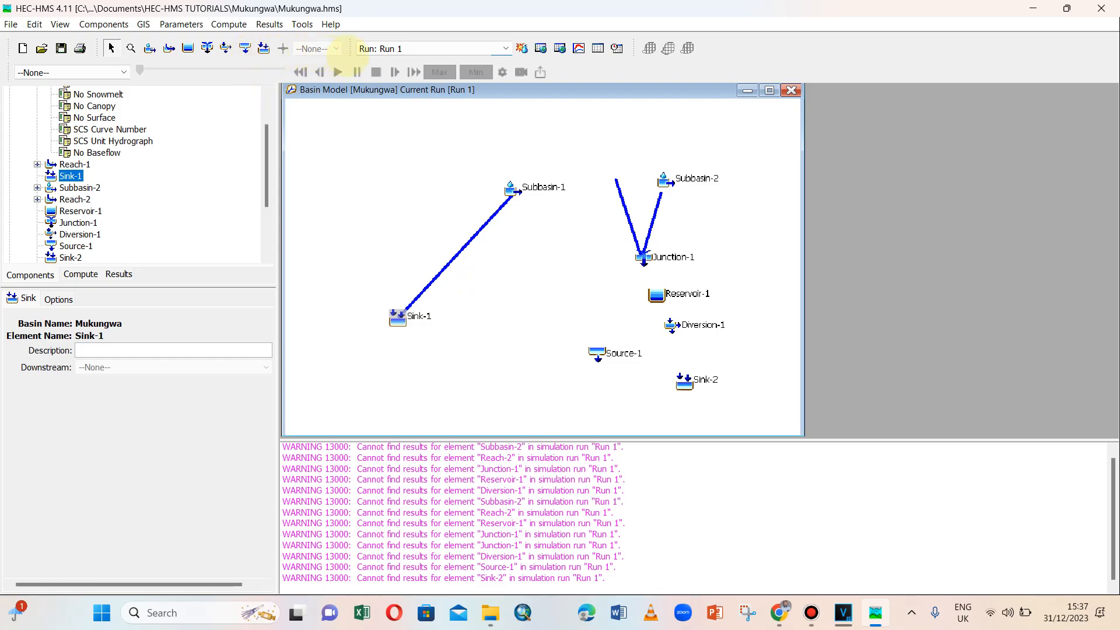
click(505, 48)
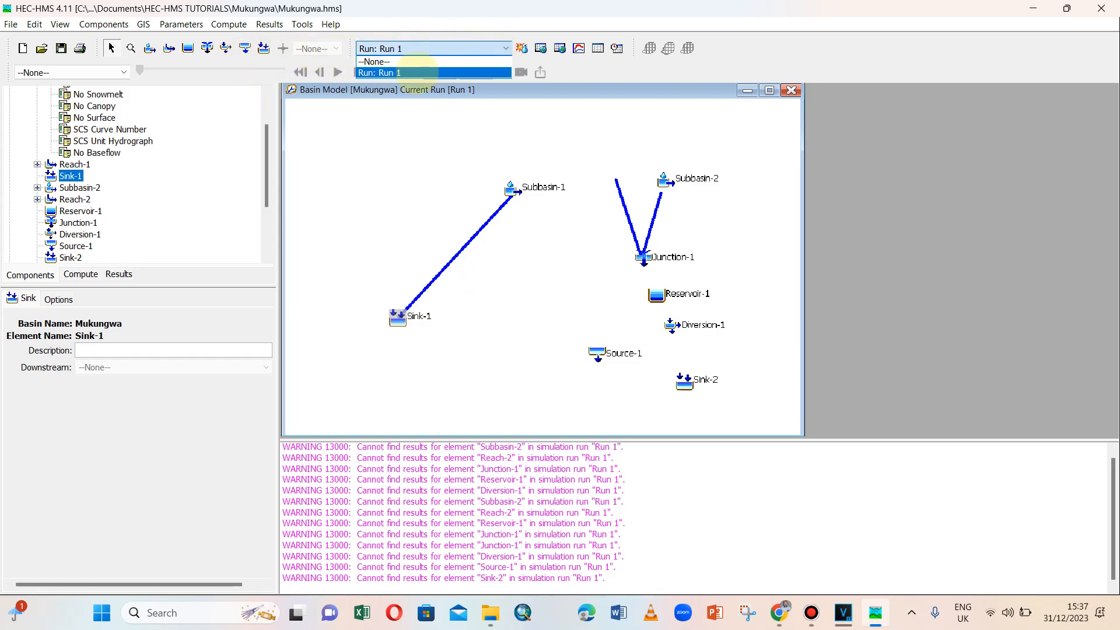
click(403, 71)
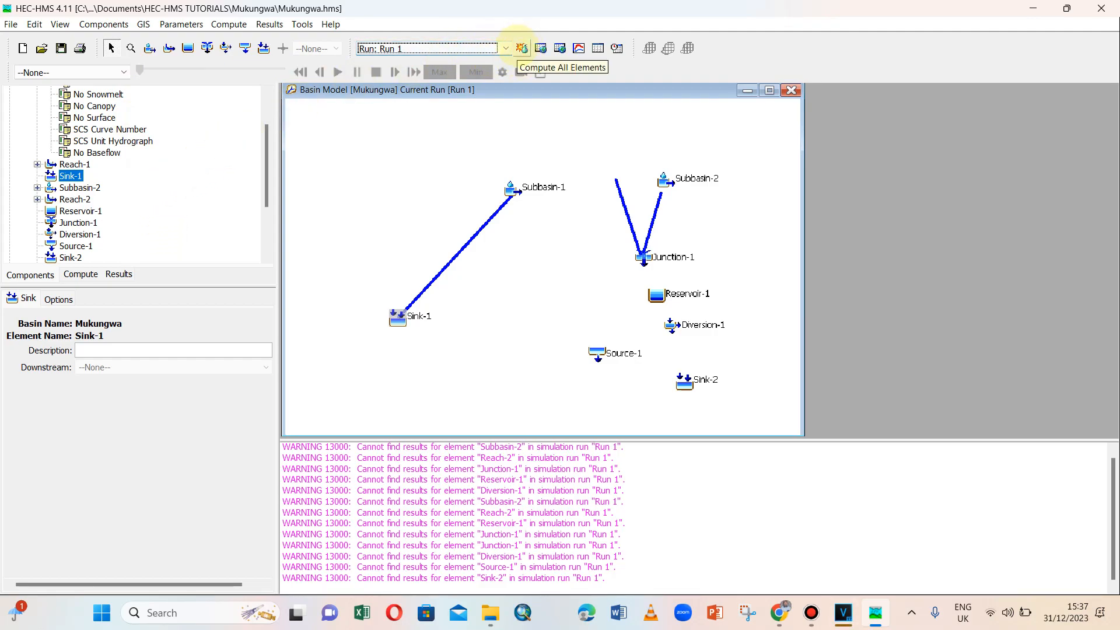
click(521, 48)
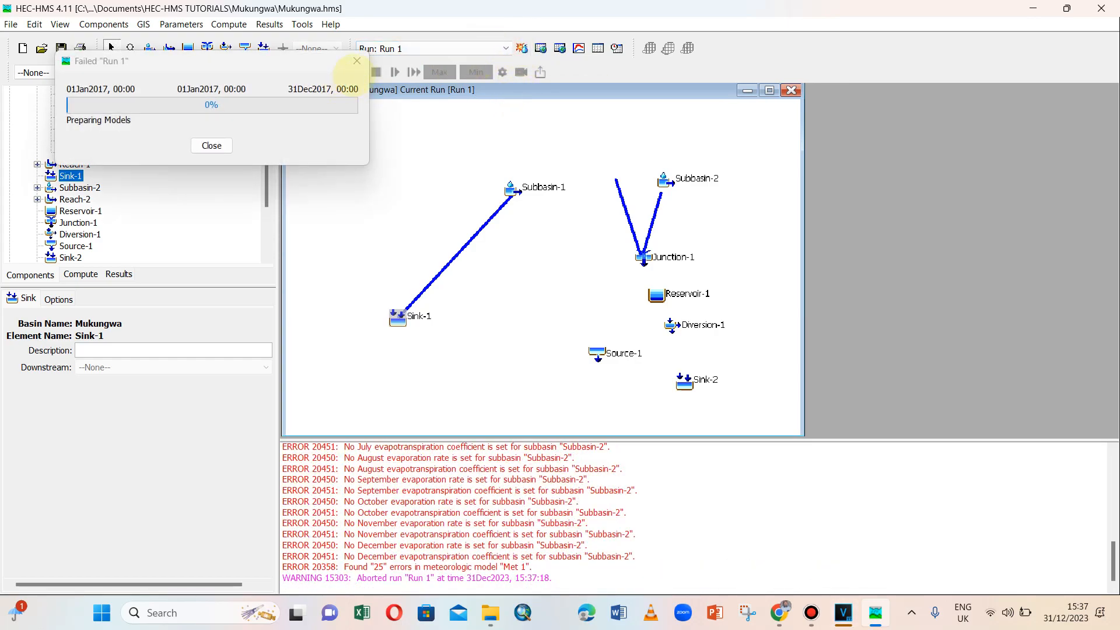
click(357, 61)
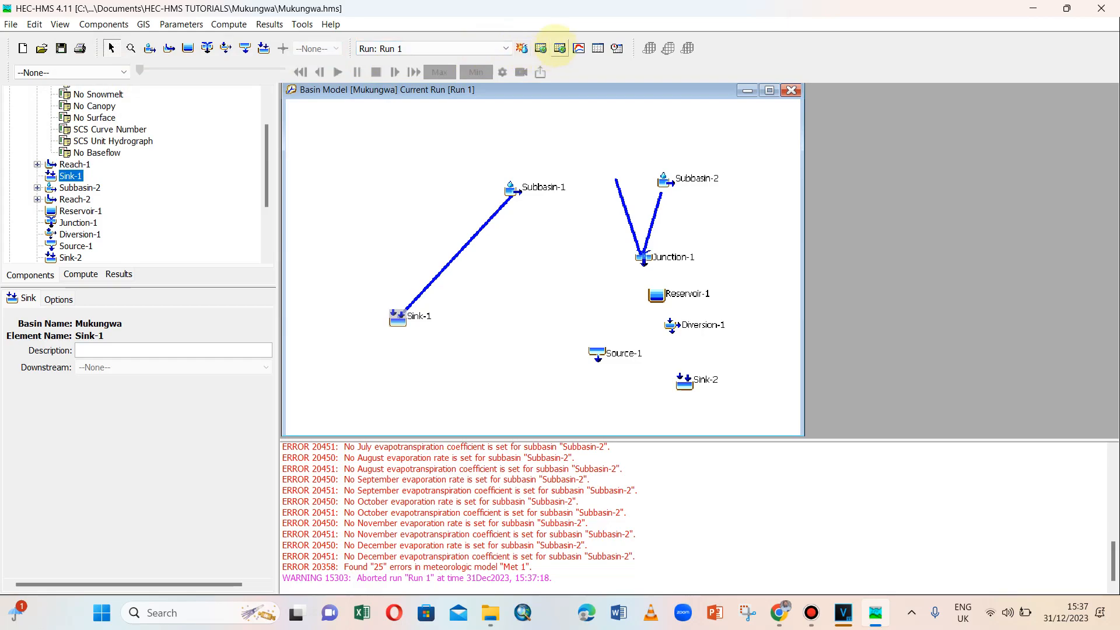
- Review the global summary results of Run 1 and close the results windows
click(540, 48)
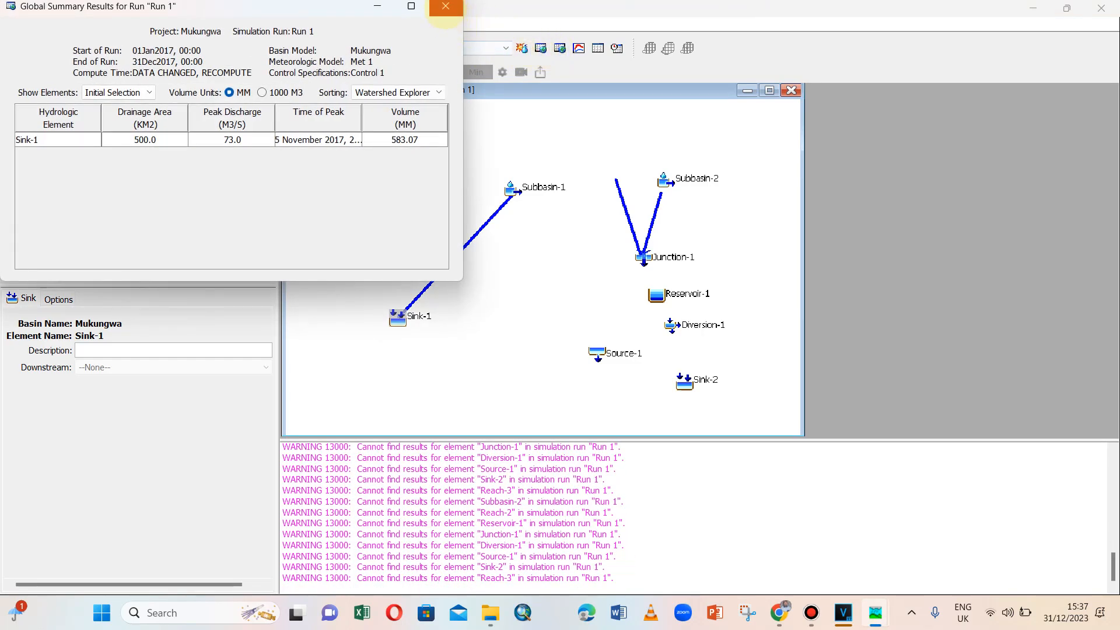
click(445, 7)
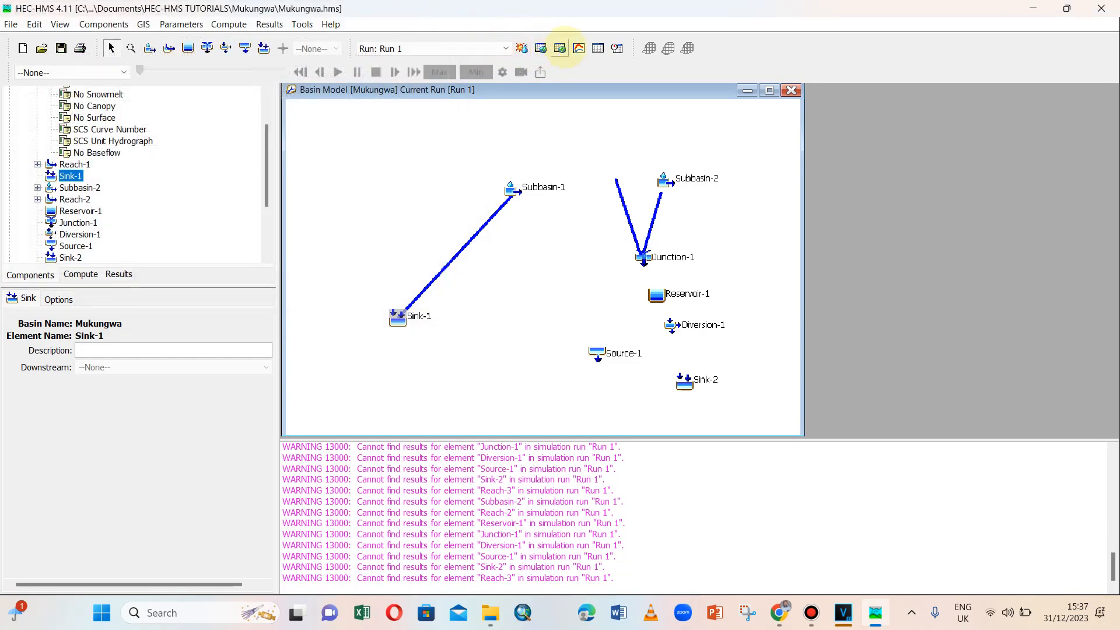
click(559, 48)
click(445, 7)
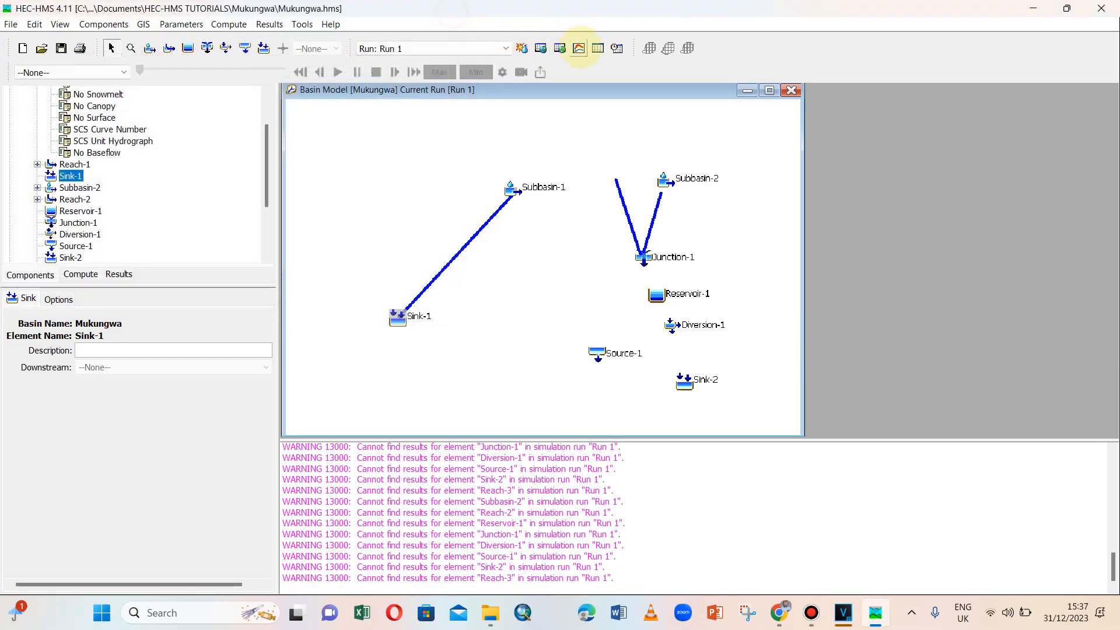
- View the result graph and the summary results of Sink-1 for Run 1, closing each window
click(578, 48)
click(400, 8)
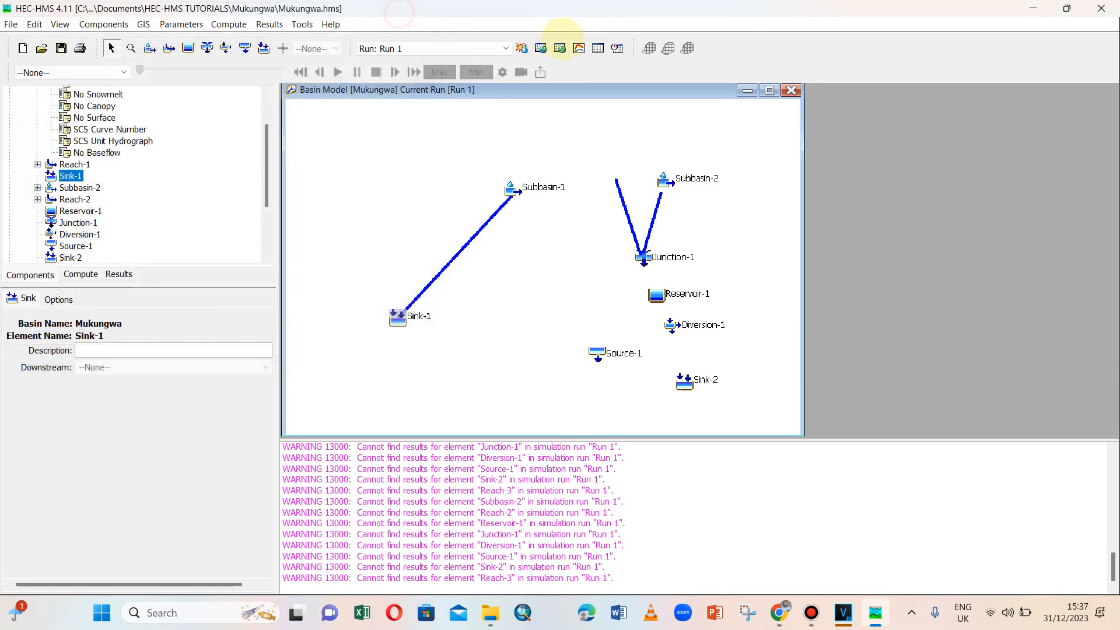
click(597, 48)
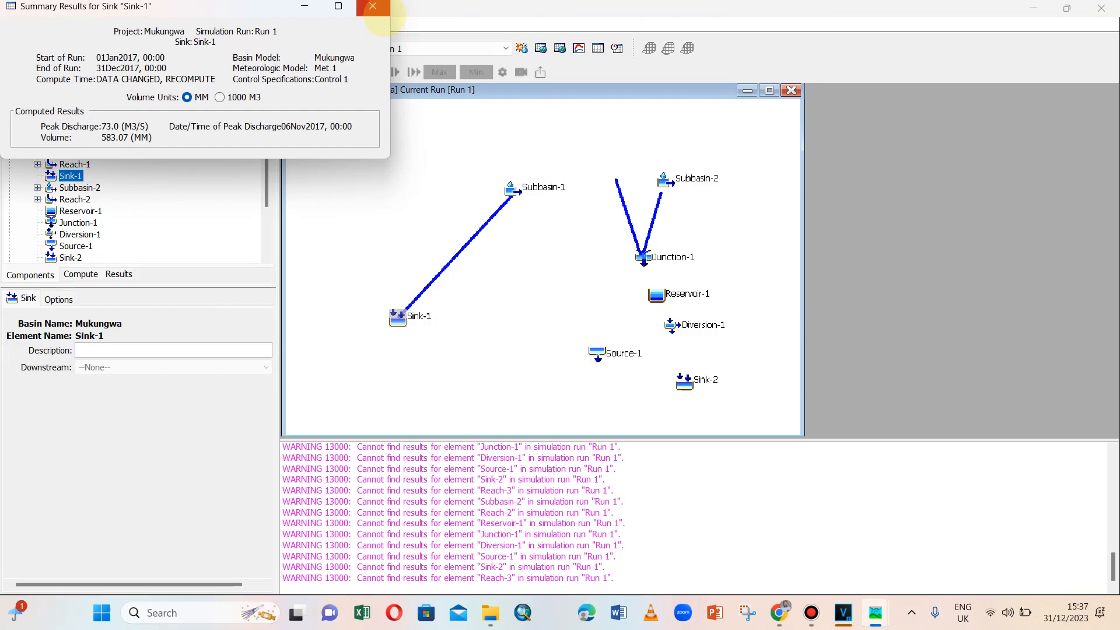
click(377, 7)
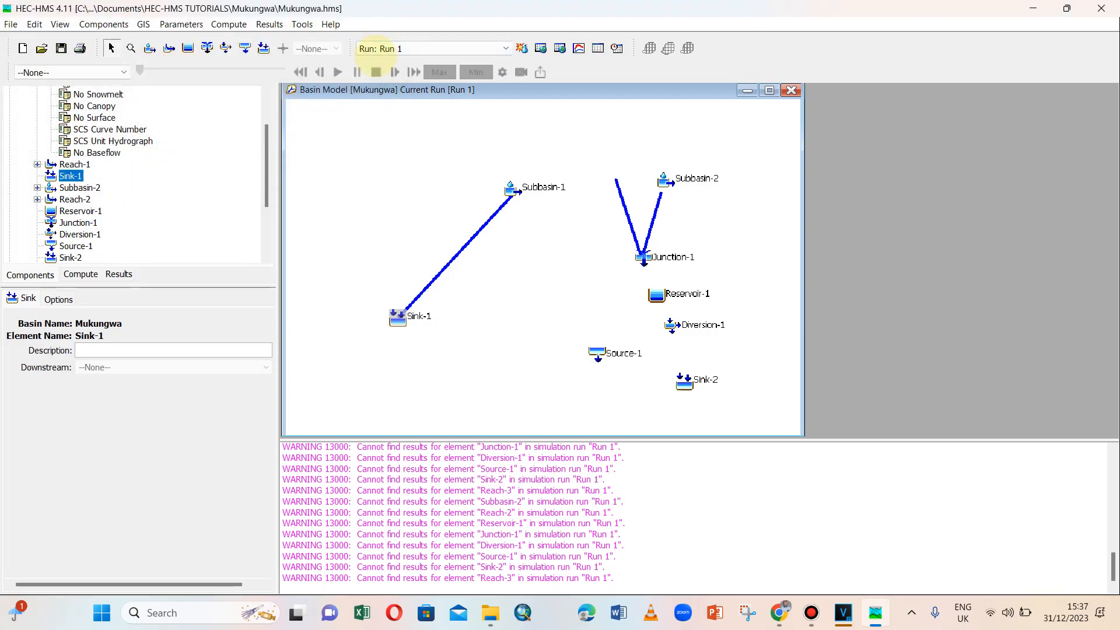